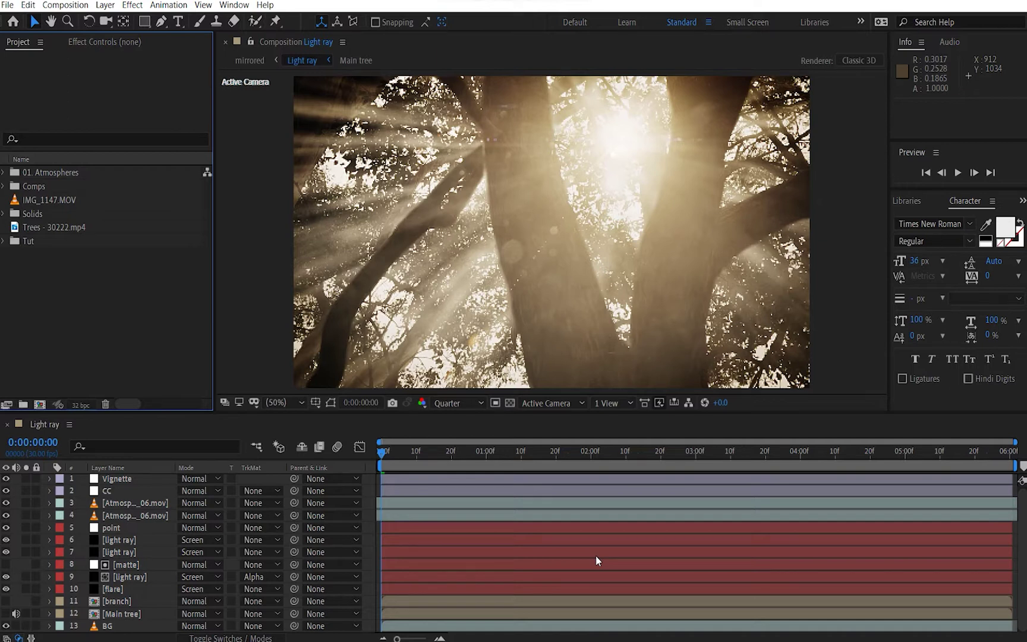
# Step: Create an IMG_1147 composition from the IMG_1147.MOV tree clip
pyautogui.click(86, 227)
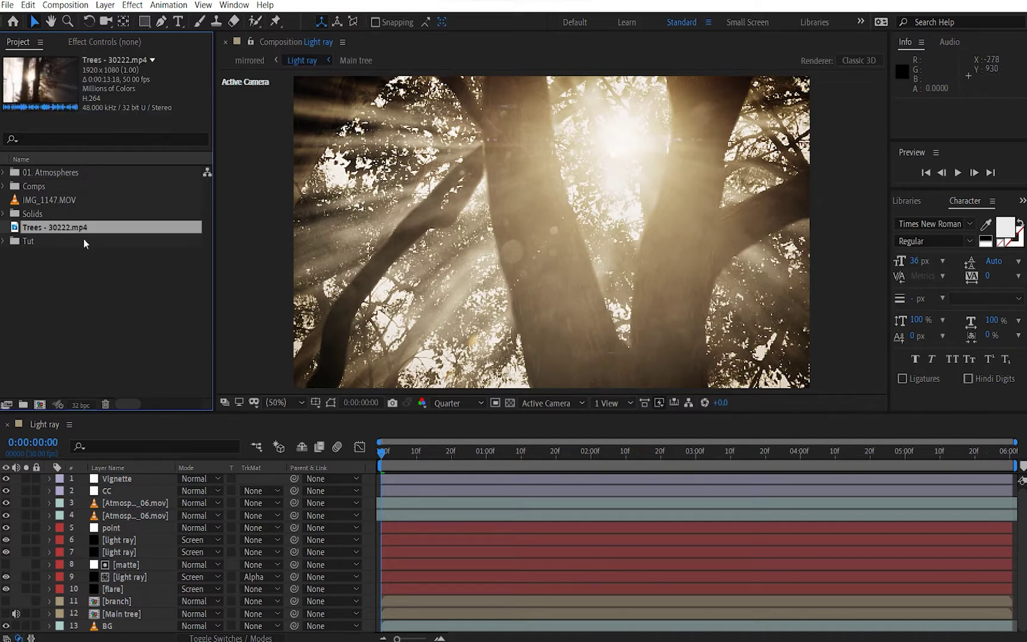
pyautogui.click(57, 202)
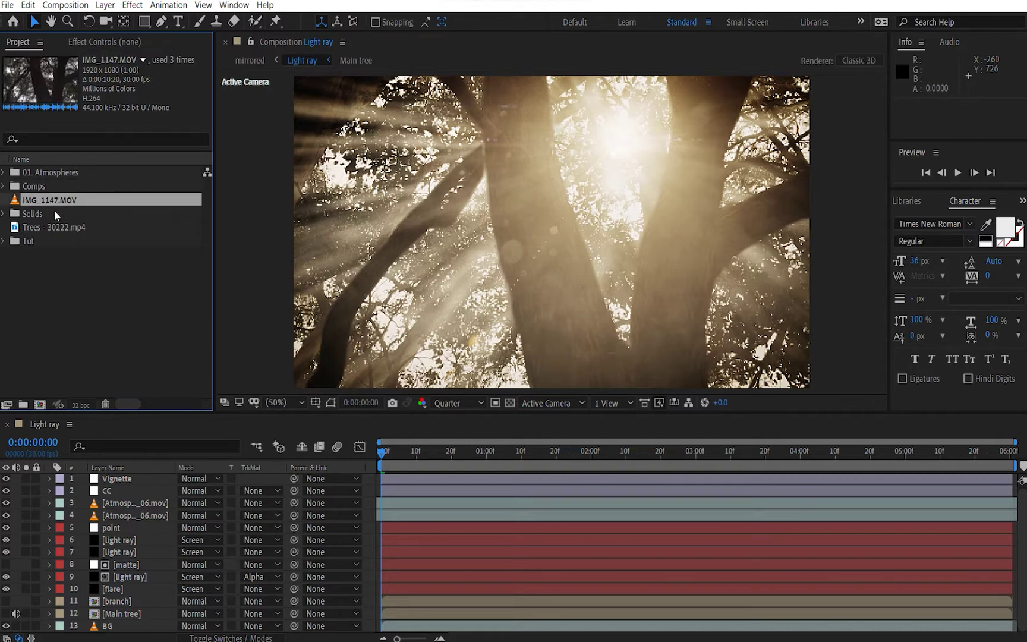
pyautogui.moveTo(44, 205); pyautogui.dragTo(39, 405)
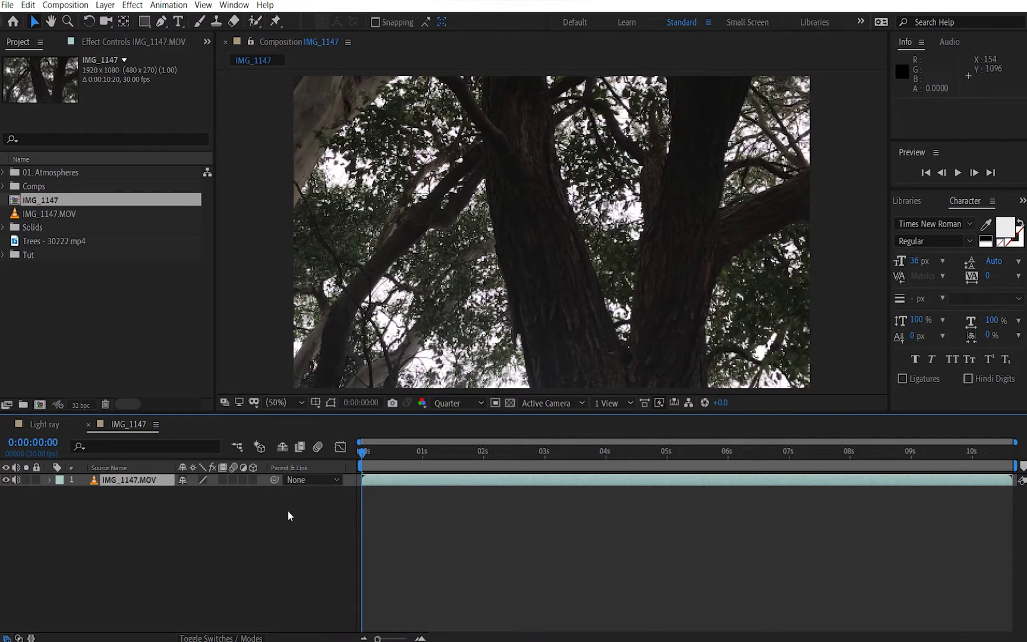
pyautogui.click(232, 521)
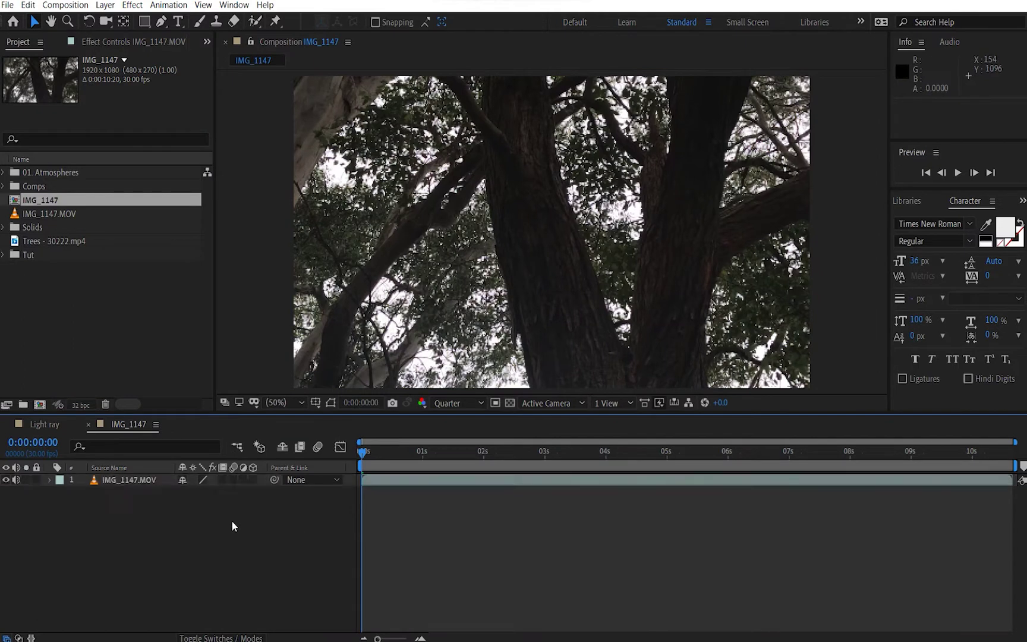
pyautogui.click(134, 481)
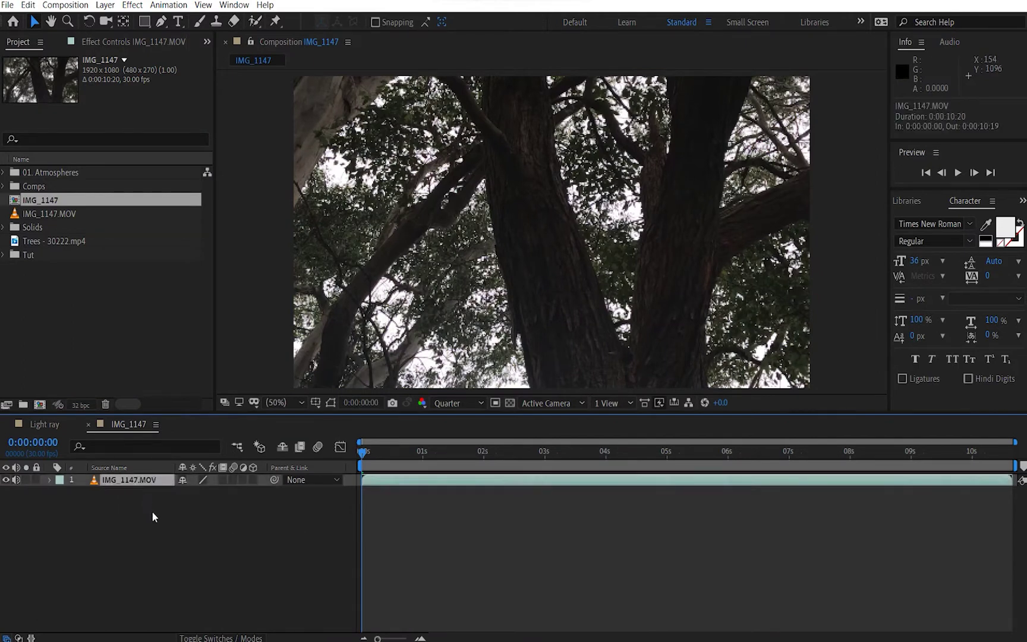
# Step: Add a white solid layer and rename it 'main tree matte'
pyautogui.hotkey('ctrl', 'y')
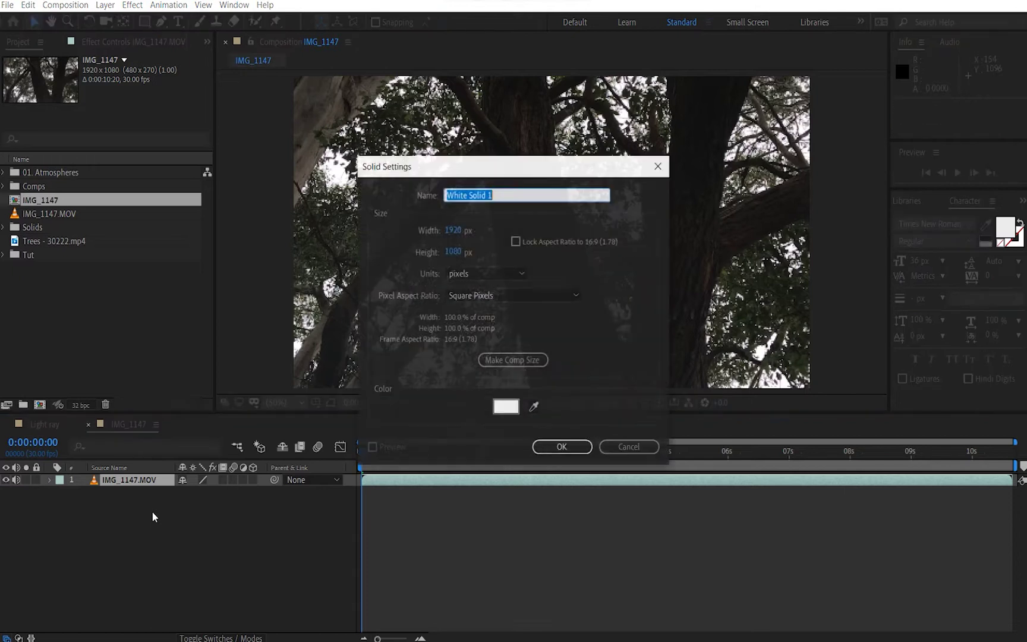
pyautogui.click(561, 447)
pyautogui.click(143, 541)
pyautogui.click(133, 482)
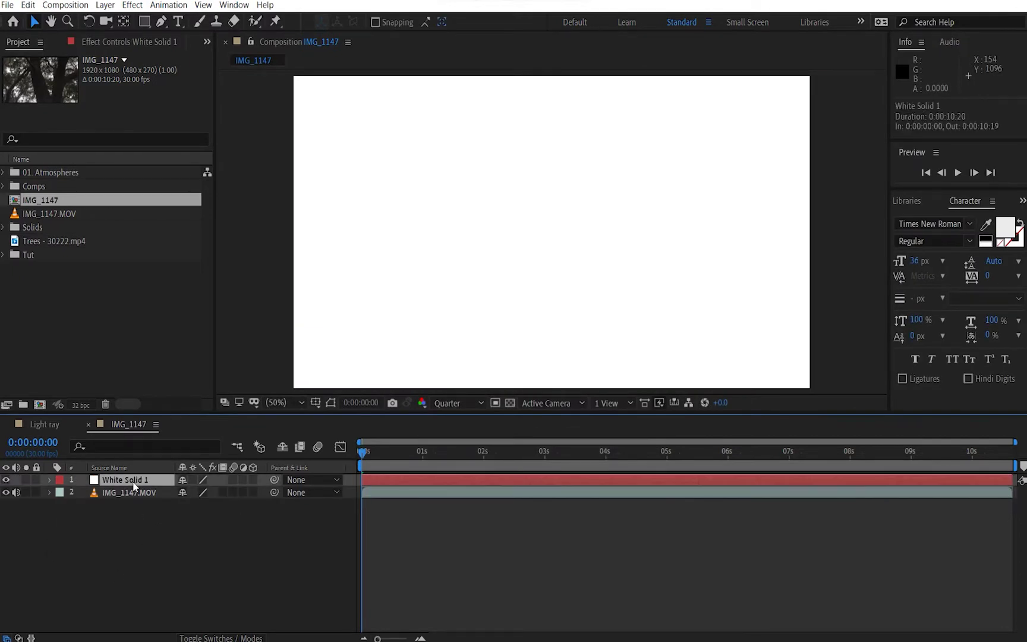
pyautogui.press('Return')
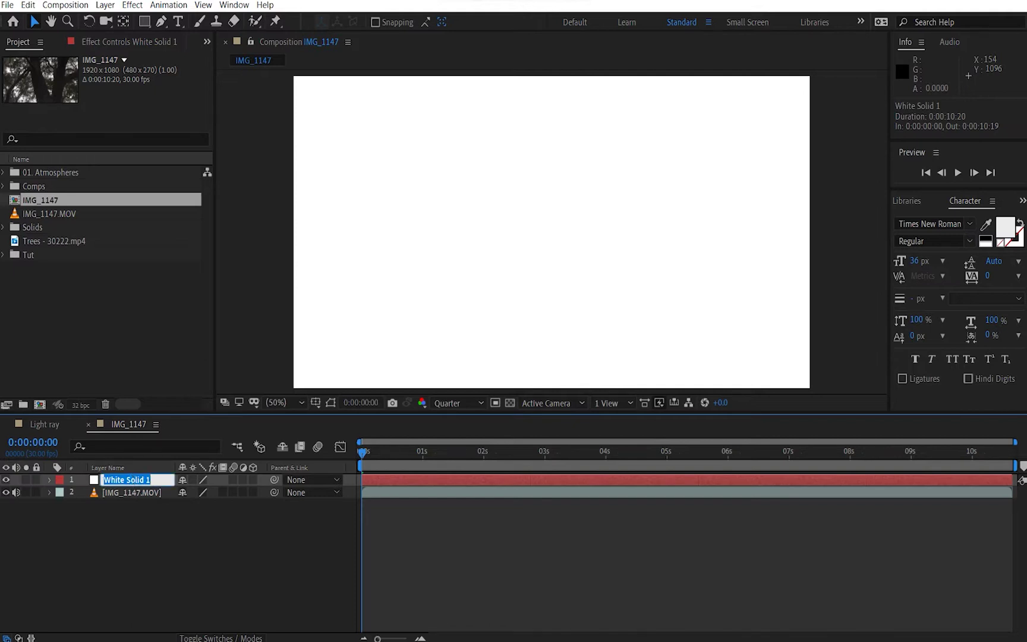
pyautogui.write('main tree matte')
pyautogui.click(200, 545)
pyautogui.click(145, 482)
# Step: Hide the matte and start Mask 1 along the trunk top and left branch edge
pyautogui.click(7, 480)
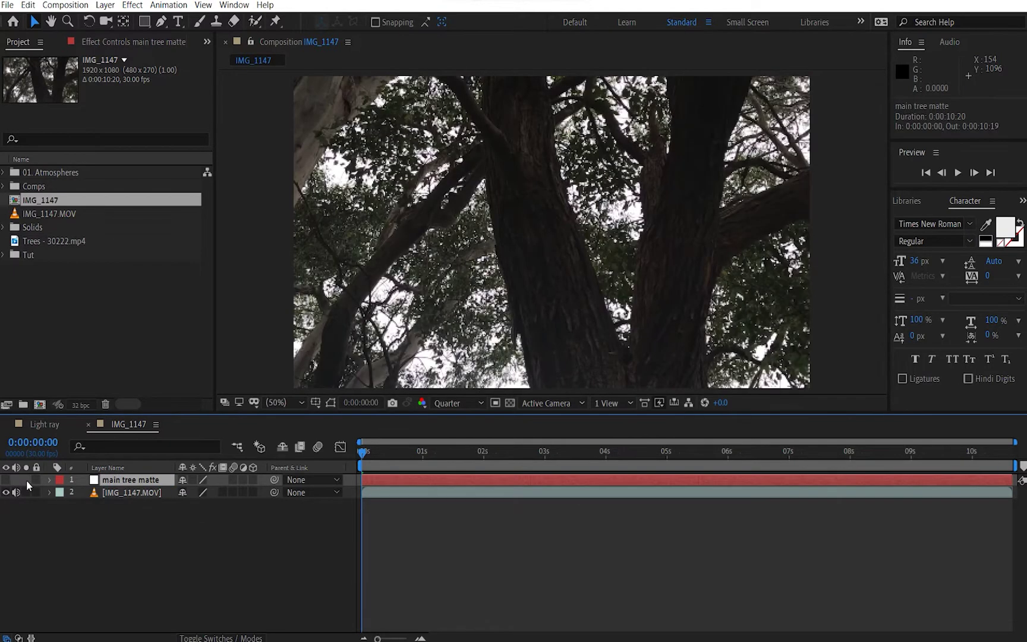
pyautogui.press('h')
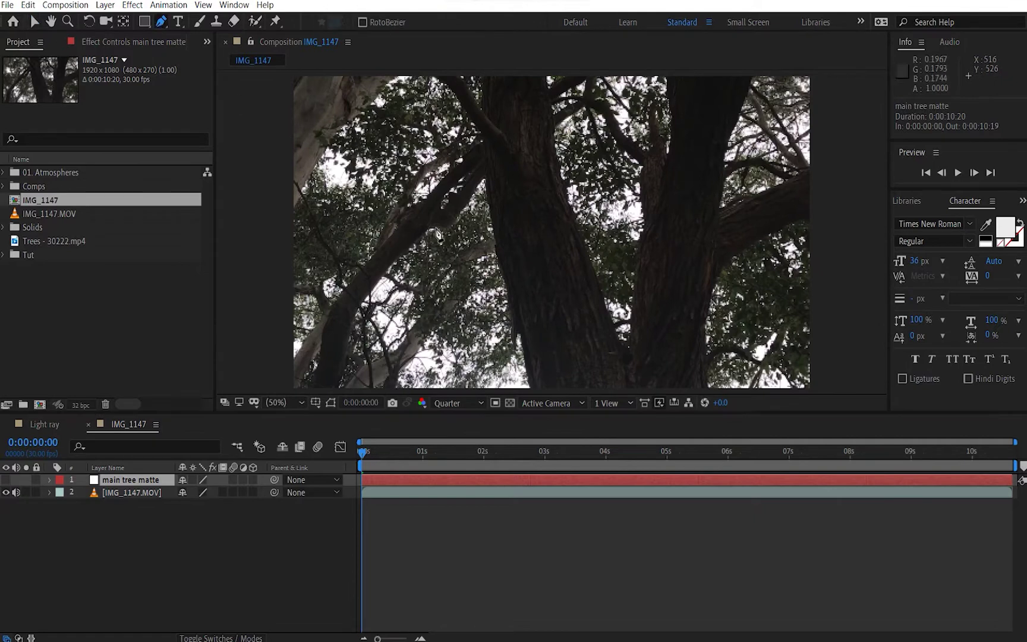
pyautogui.moveTo(473, 265); pyautogui.dragTo(455, 256)
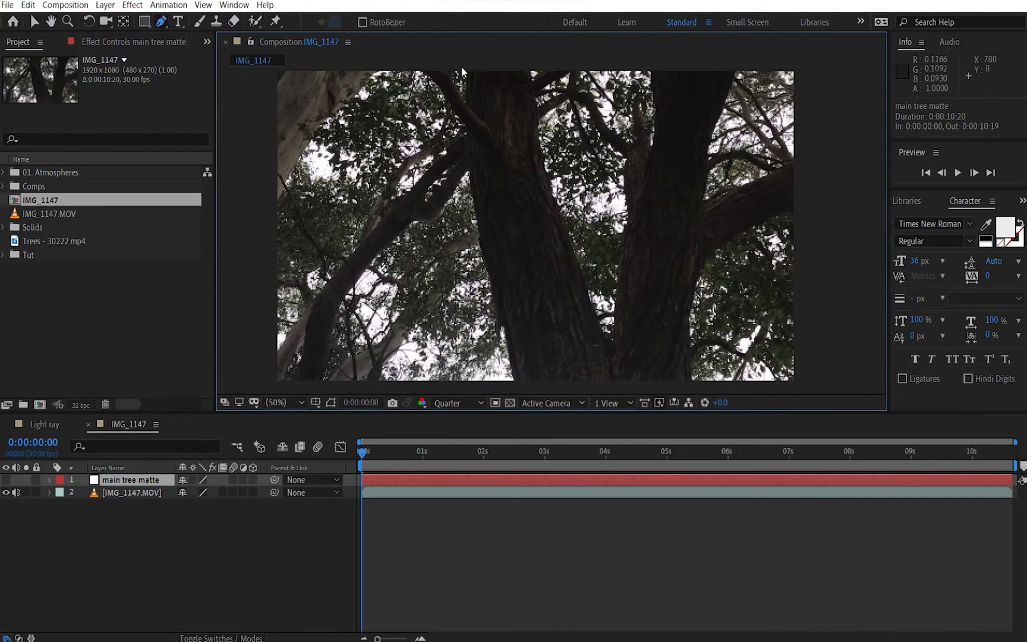
pyautogui.moveTo(577, 305); pyautogui.dragTo(601, 330)
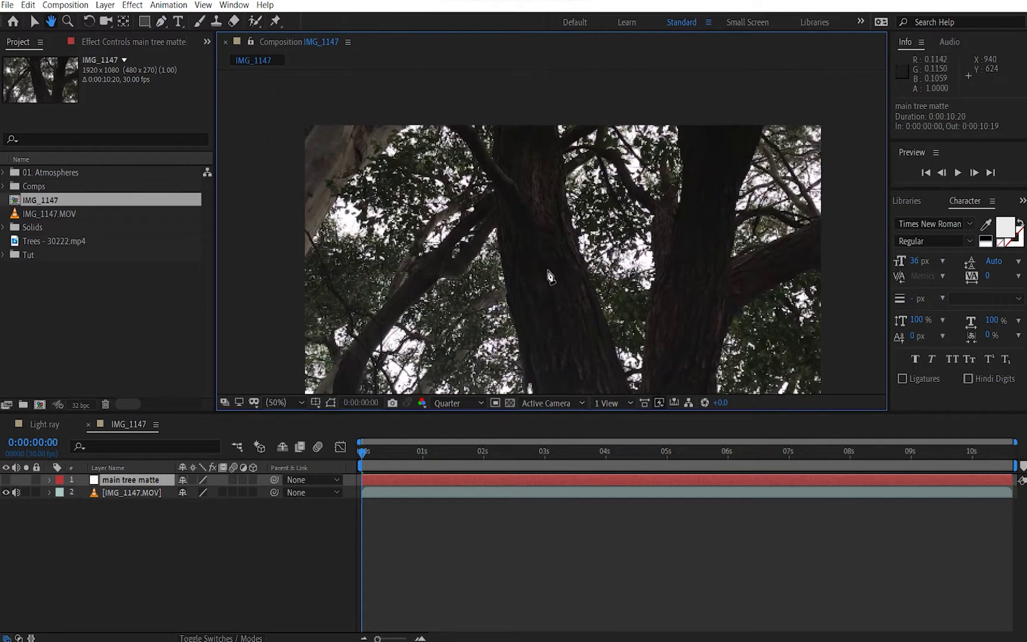
pyautogui.scroll(3, 493, 207)
pyautogui.press('g')
pyautogui.click(458, 135)
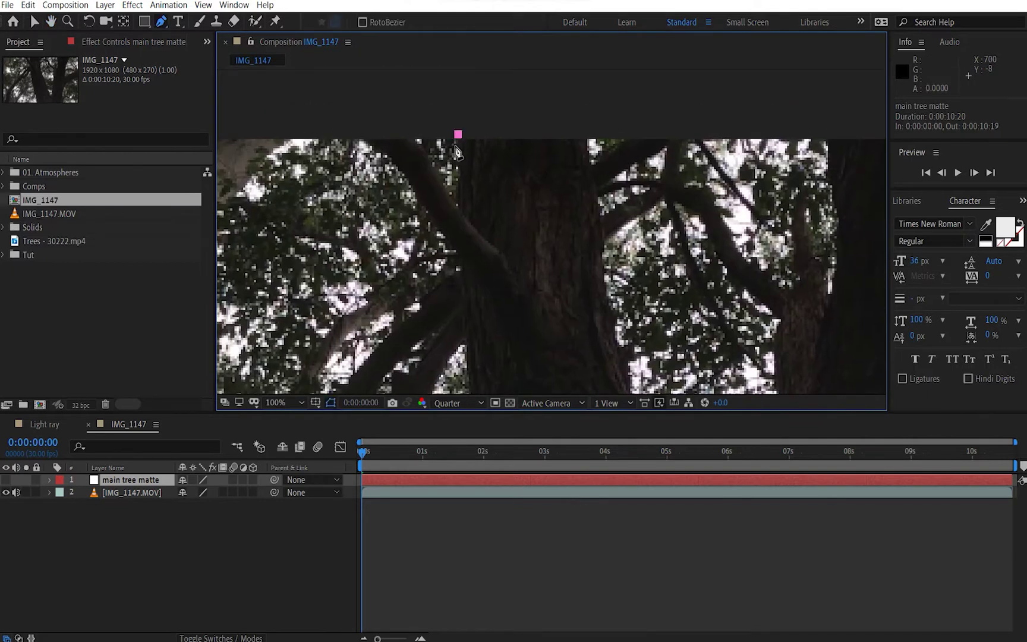
pyautogui.click(459, 204)
pyautogui.click(411, 136)
pyautogui.click(366, 134)
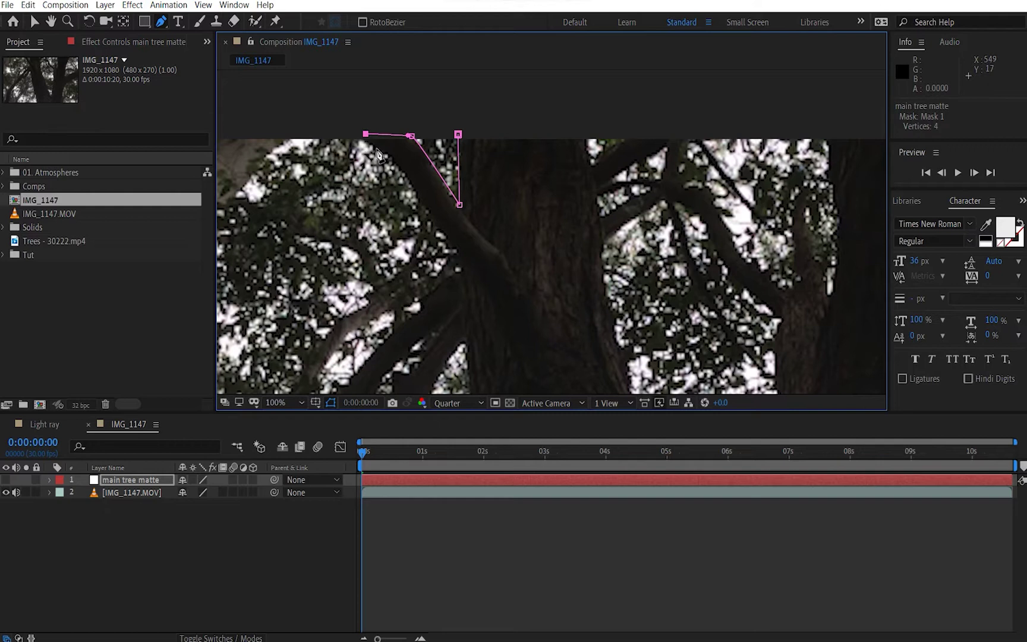
pyautogui.moveTo(377, 149); pyautogui.dragTo(413, 186)
pyautogui.click(413, 186)
pyautogui.moveTo(445, 234); pyautogui.dragTo(446, 244)
# Step: Continue Mask 1 down the trunk, across its bottom and up its right edge
pyautogui.moveTo(470, 295); pyautogui.dragTo(453, 239)
pyautogui.scroll(-4, 456, 235)
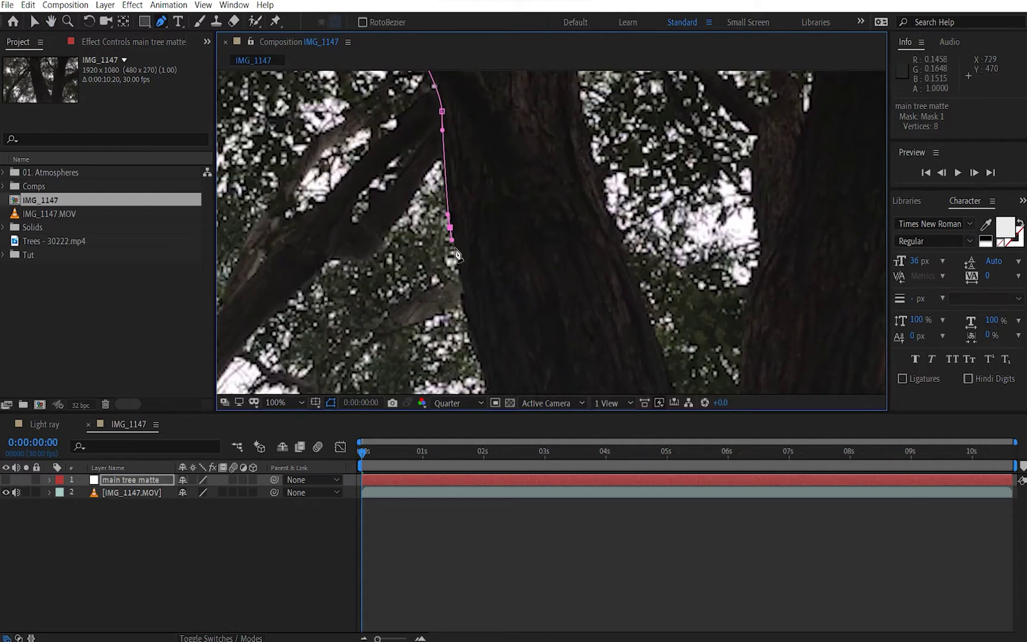
pyautogui.scroll(-2, 454, 236)
pyautogui.click(458, 270)
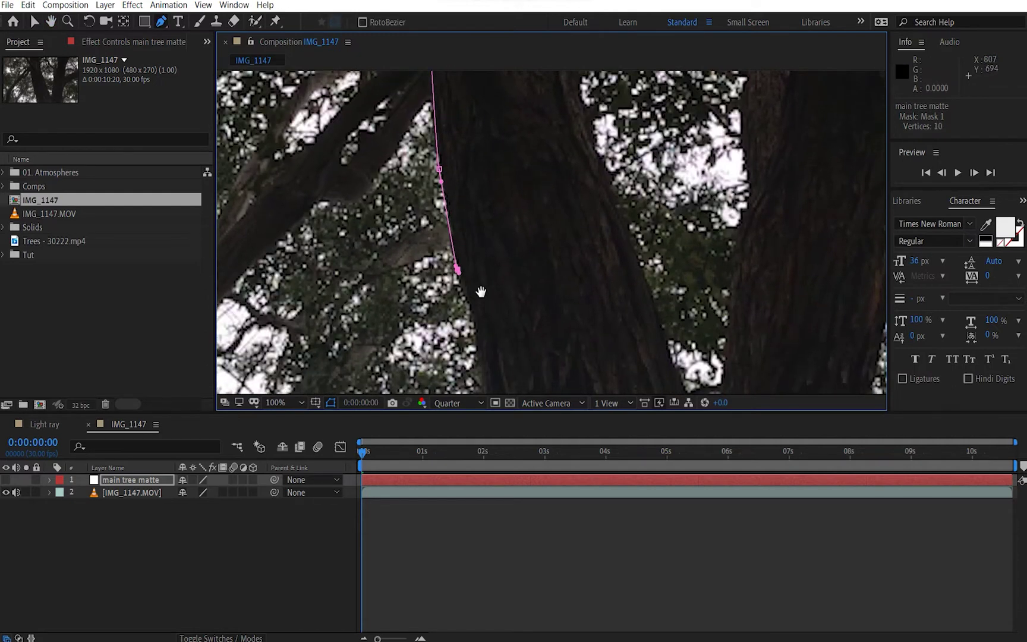
pyautogui.scroll(-3, 460, 264)
pyautogui.moveTo(470, 240); pyautogui.dragTo(477, 261)
pyautogui.scroll(-3, 475, 262)
pyautogui.click(468, 244)
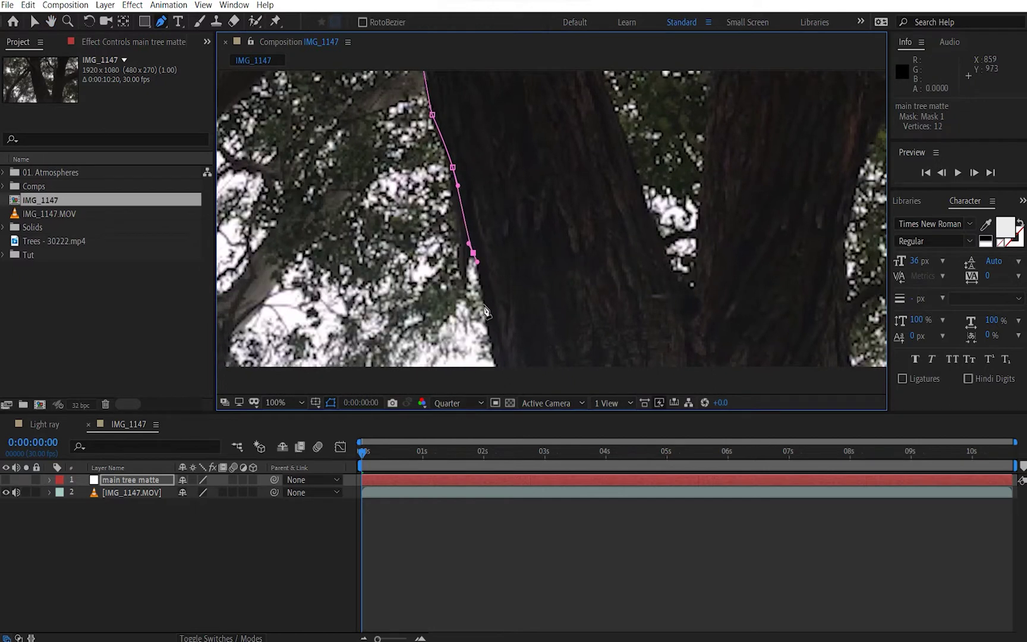
pyautogui.scroll(-1, 502, 341)
pyautogui.click(481, 350)
pyautogui.click(677, 367)
pyautogui.click(830, 359)
pyautogui.hscroll(8, 713, 351)
pyautogui.scroll(2, 712, 350)
pyautogui.click(641, 372)
pyautogui.click(638, 301)
# Step: Trace Mask 1 around the right branch and across the trunk's top
pyautogui.hscroll(5, 638, 287)
pyautogui.scroll(2, 638, 287)
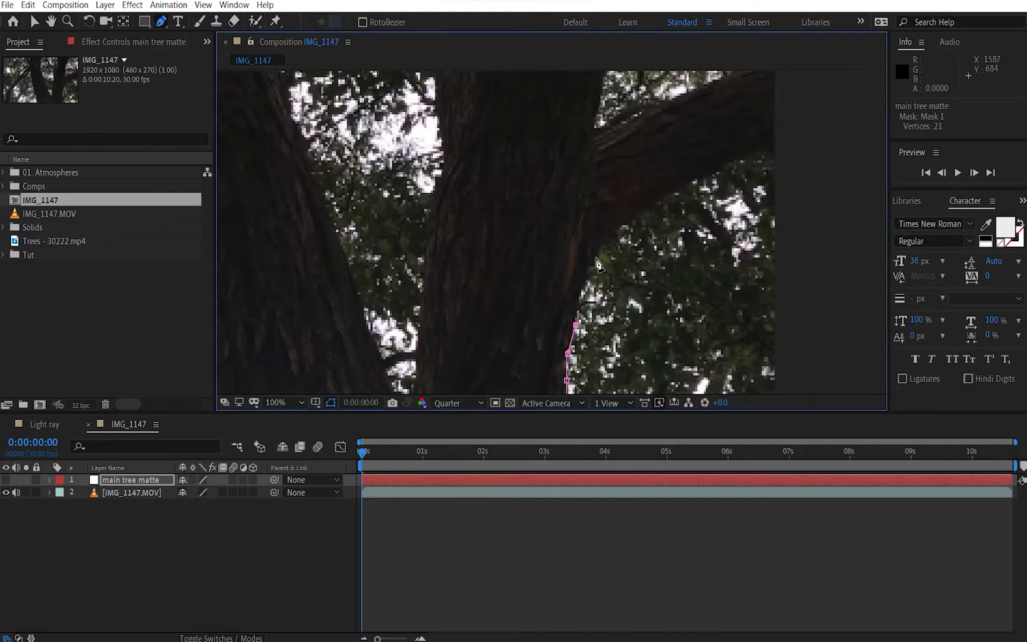
pyautogui.click(651, 199)
pyautogui.click(764, 147)
pyautogui.scroll(2, 773, 155)
pyautogui.click(761, 96)
pyautogui.click(669, 136)
pyautogui.click(568, 183)
pyautogui.scroll(3, 560, 186)
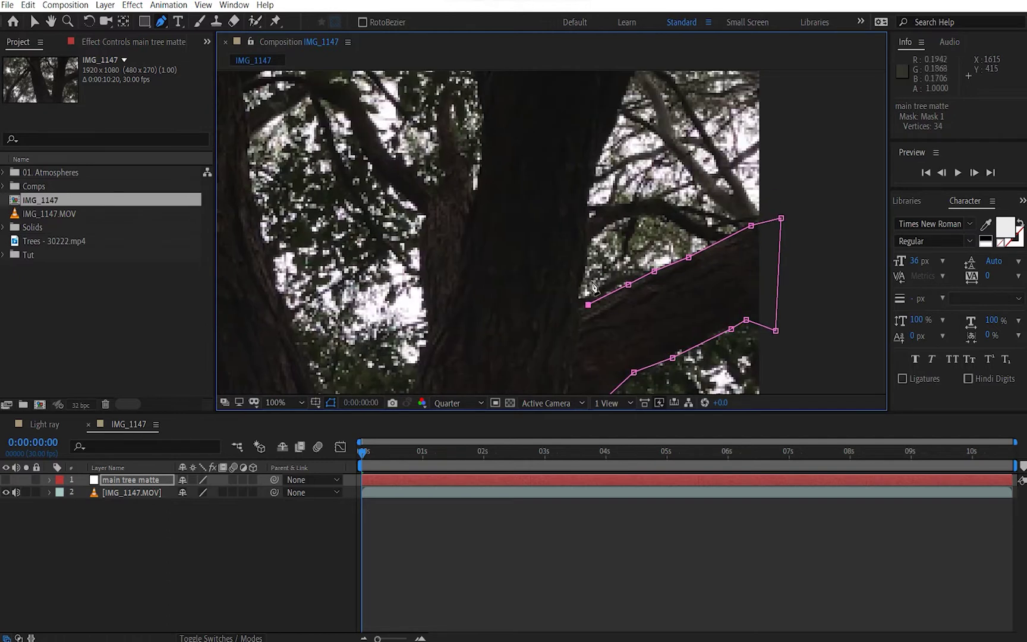
pyautogui.click(585, 298)
pyautogui.click(603, 158)
pyautogui.click(634, 98)
pyautogui.click(643, 78)
pyautogui.scroll(2, 642, 83)
pyautogui.click(704, 97)
pyautogui.click(549, 108)
pyautogui.scroll(-3, 529, 142)
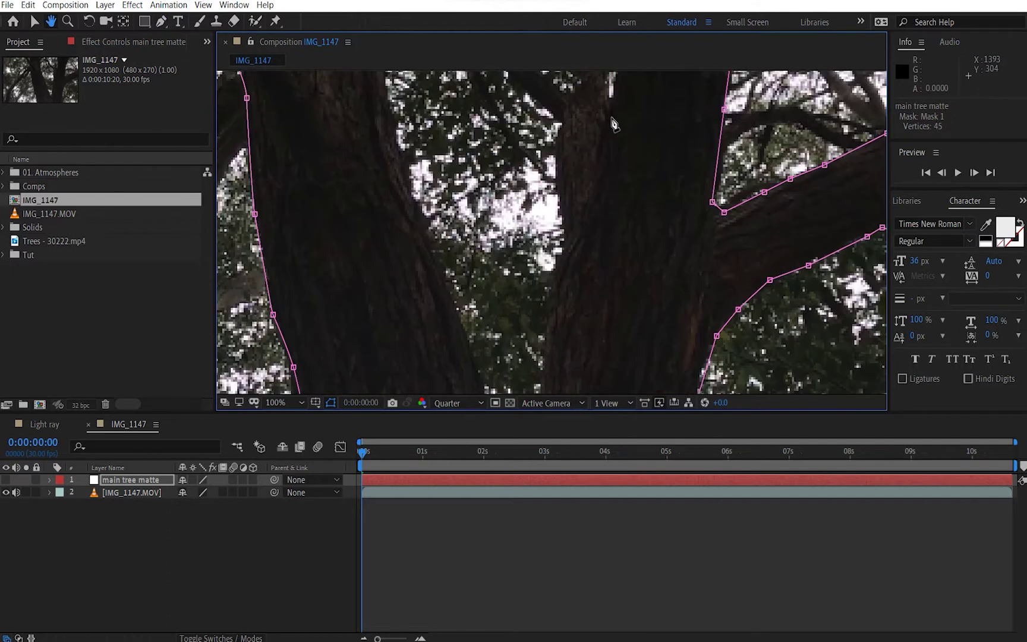
# Step: Finish the trunk edges, close Mask 1, and show the white matte again
pyautogui.click(538, 232)
pyautogui.hscroll(-4, 538, 232)
pyautogui.click(553, 178)
pyautogui.scroll(2, 553, 179)
pyautogui.click(564, 267)
pyautogui.hscroll(-4, 562, 256)
pyautogui.scroll(-2, 562, 257)
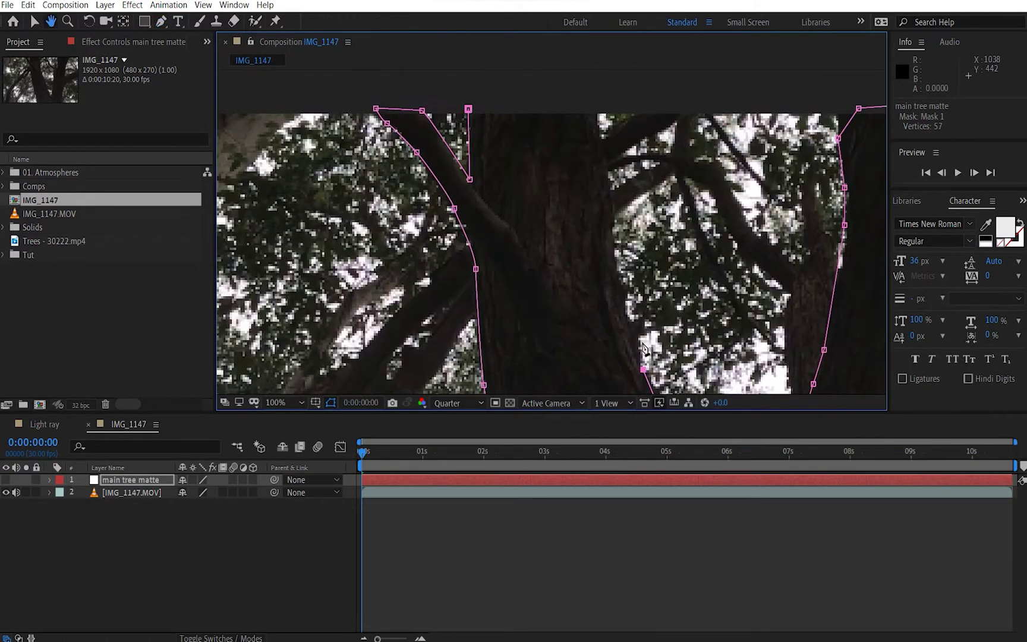
pyautogui.click(606, 118)
pyautogui.click(603, 110)
pyautogui.click(485, 107)
pyautogui.scroll(-1, 586, 318)
pyautogui.click(6, 480)
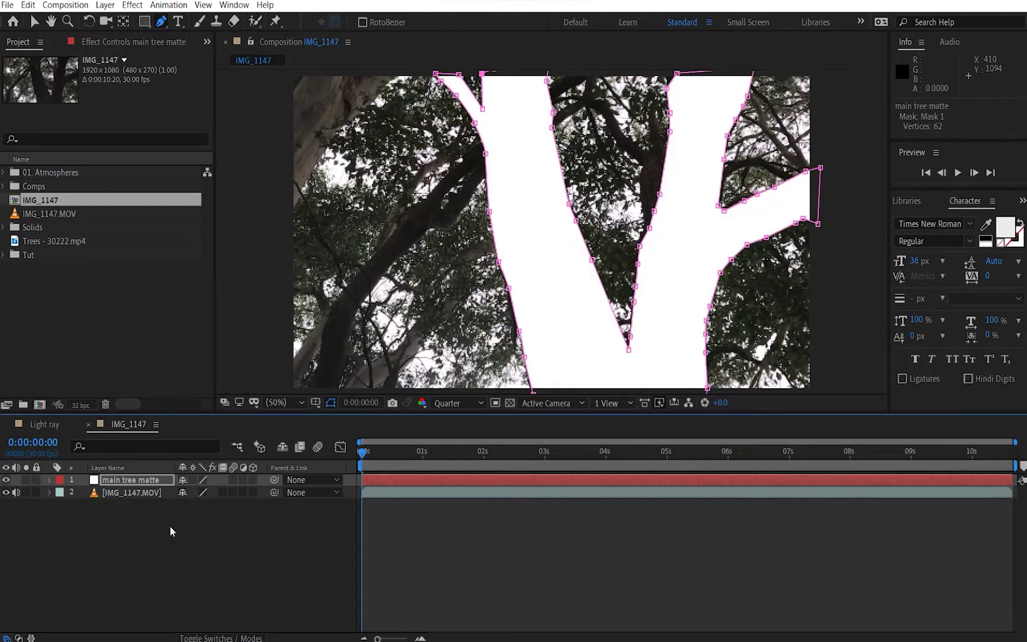
# Step: Feather Mask 1 by 5 pixels and hide the mask outlines
pyautogui.press('f')
pyautogui.click(207, 504)
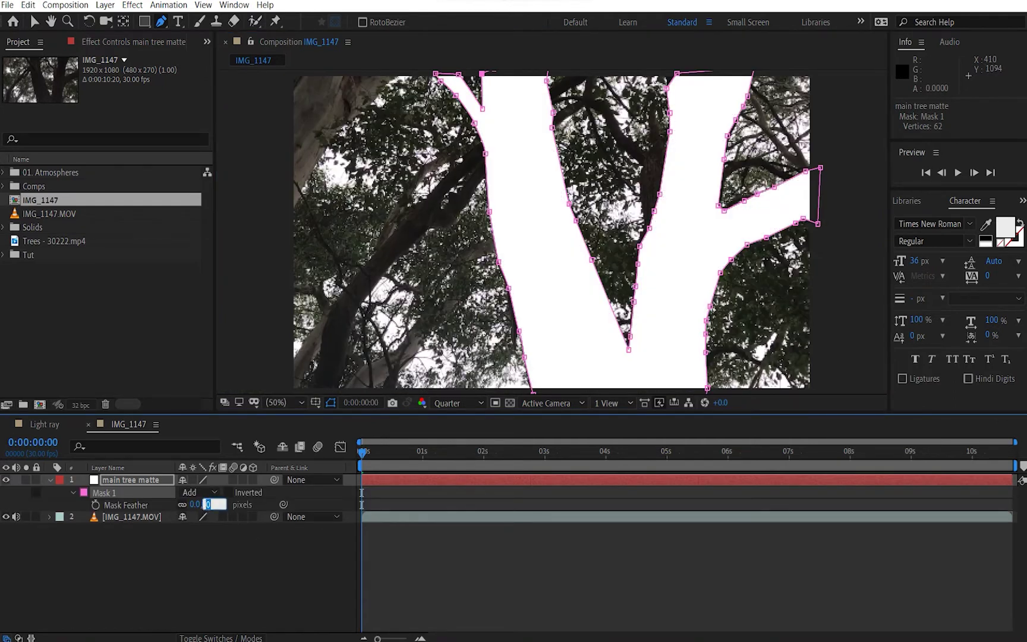
pyautogui.write('5')
pyautogui.press('Return')
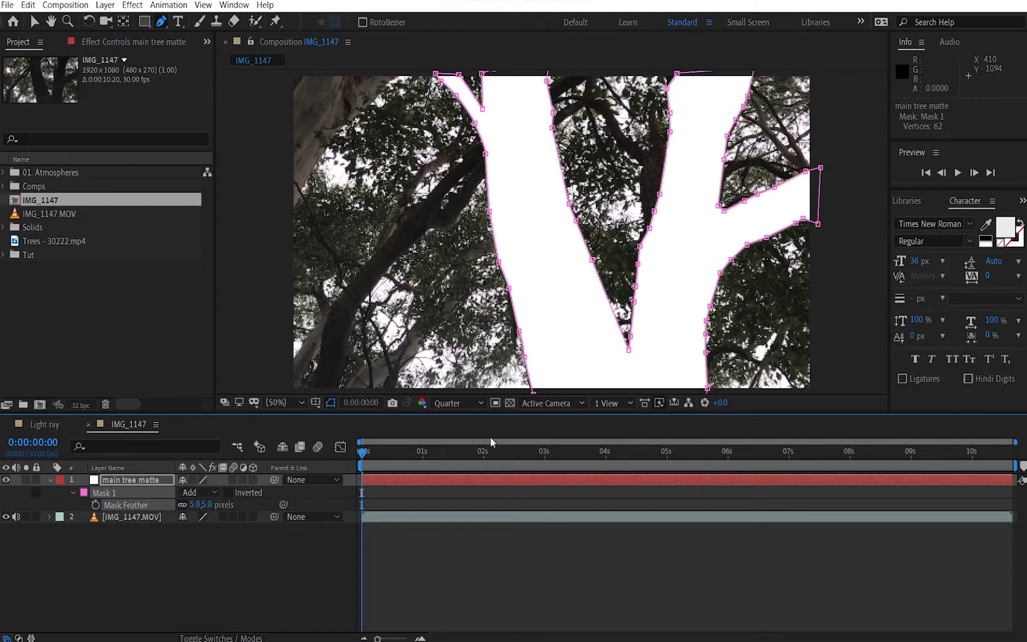
pyautogui.click(331, 404)
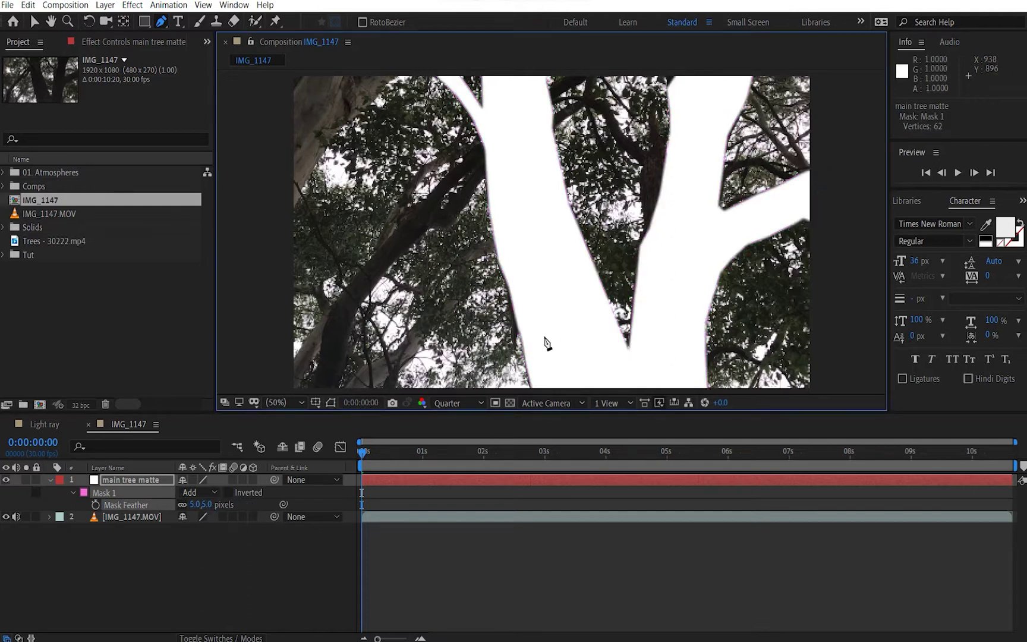
# Step: Keyframe Mask 1's path and shift the mask to follow the trunk at one second
pyautogui.hotkey('alt', 'shift', 'm')
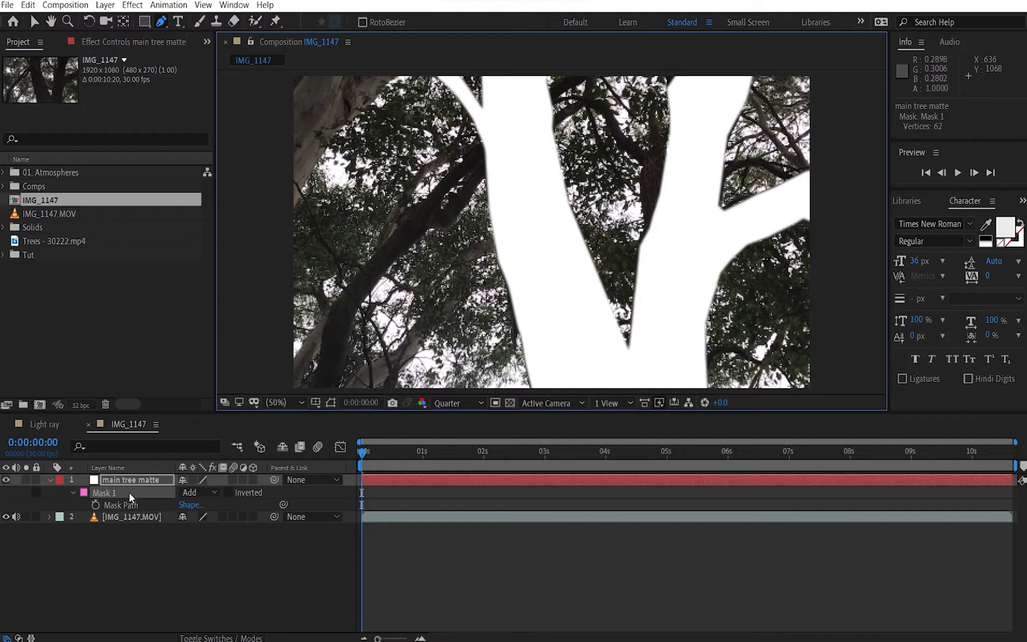
pyautogui.click(165, 505)
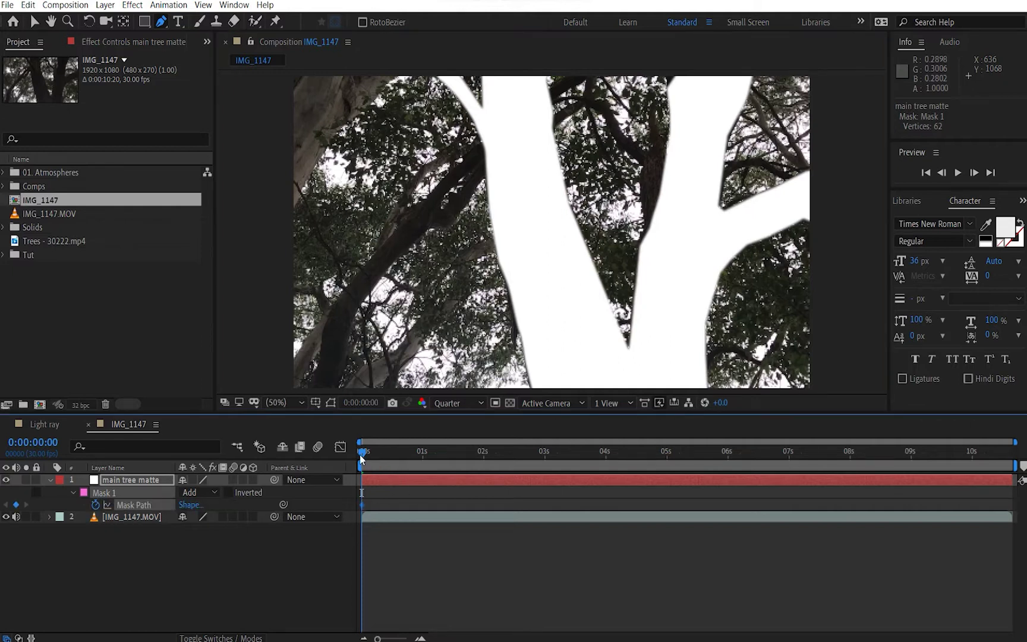
pyautogui.moveTo(361, 453); pyautogui.dragTo(419, 458)
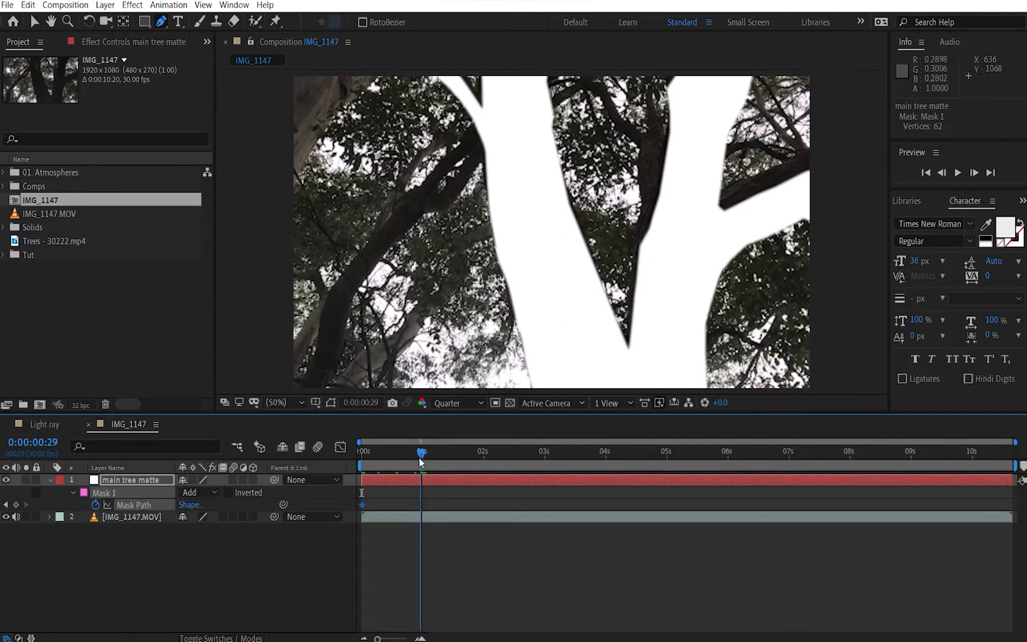
pyautogui.click(331, 402)
pyautogui.press('v')
pyautogui.hotkey('ctrl', 't')
pyautogui.moveTo(659, 304); pyautogui.dragTo(655, 288)
pyautogui.moveTo(596, 340); pyautogui.dragTo(582, 266)
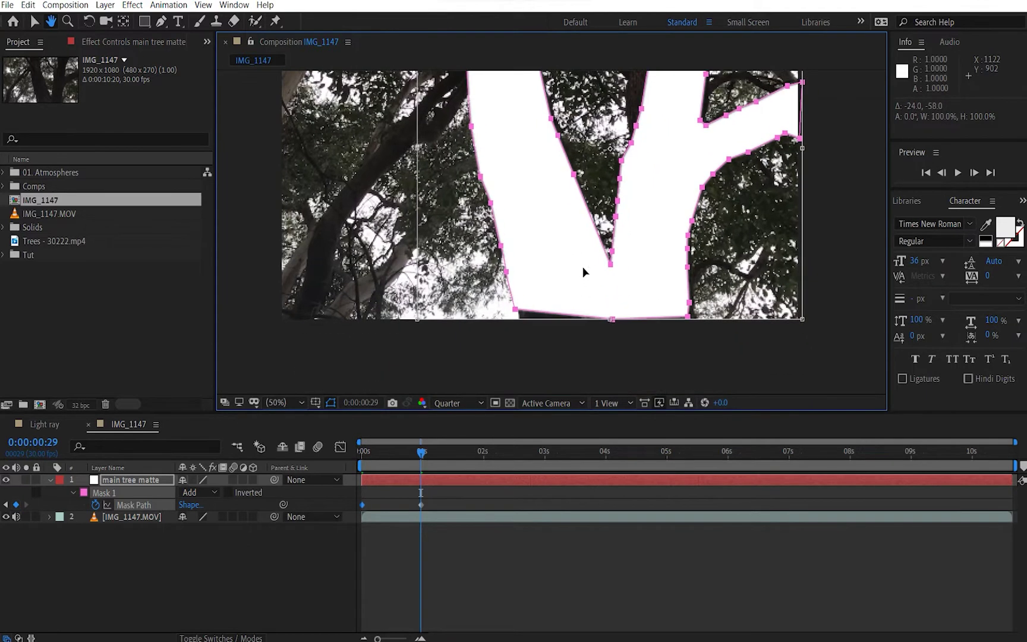
pyautogui.press('Return')
pyautogui.moveTo(725, 364); pyautogui.dragTo(521, 338)
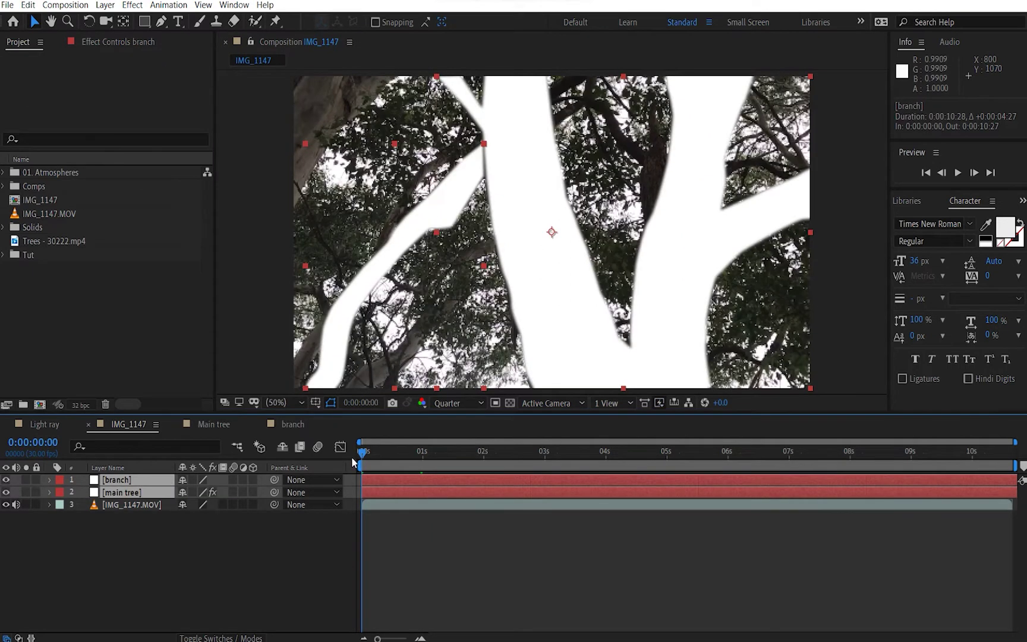
# Step: Scrub to about 6 seconds, toggling both mattes to check their tracking
pyautogui.moveTo(378, 456); pyautogui.dragTo(504, 458)
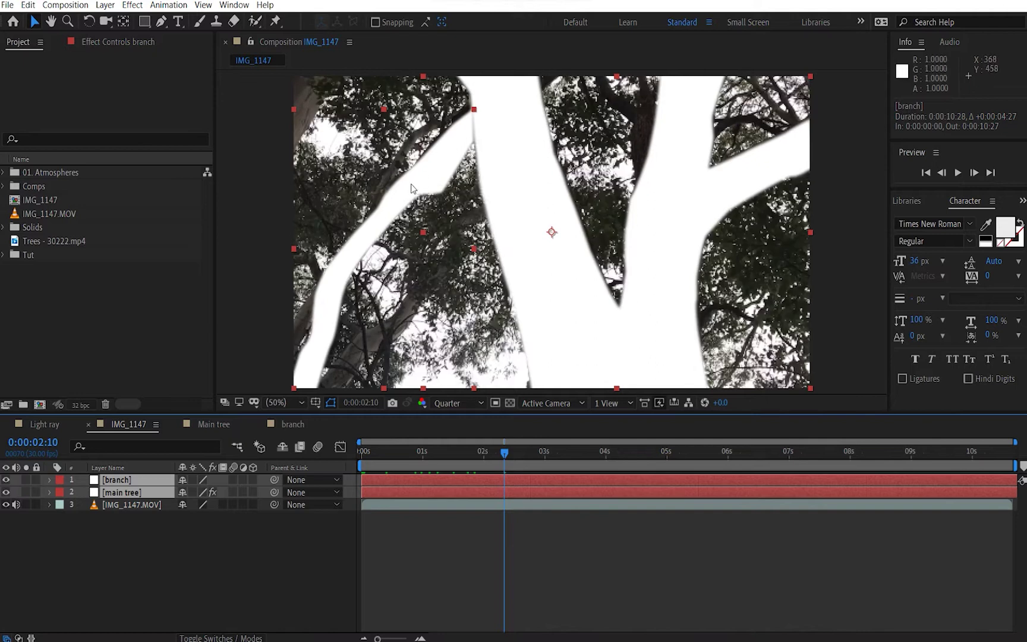
pyautogui.moveTo(6, 479); pyautogui.dragTo(8, 493)
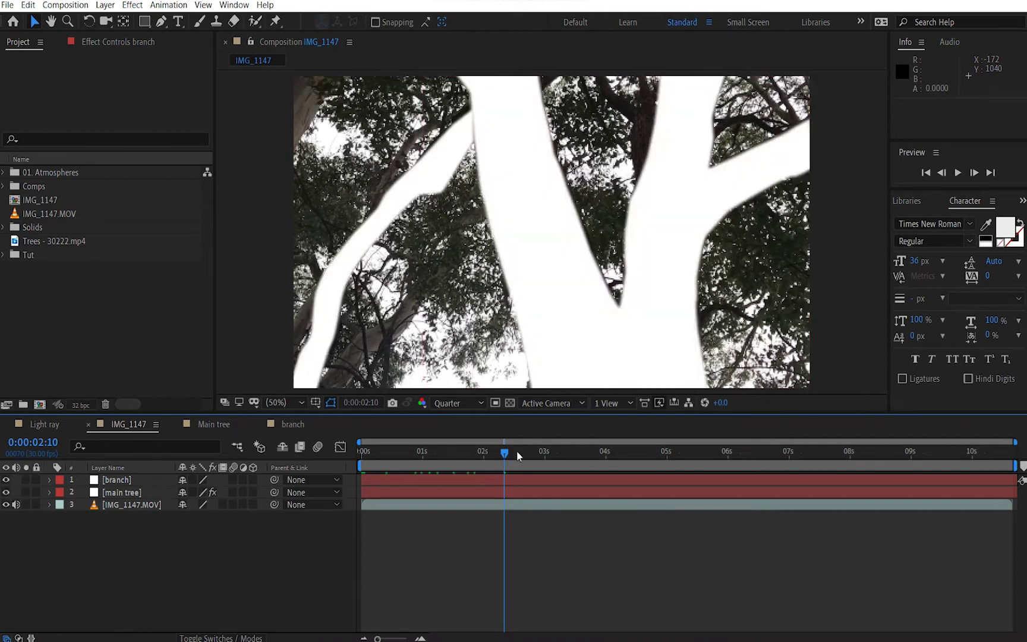
pyautogui.moveTo(516, 450); pyautogui.dragTo(729, 462)
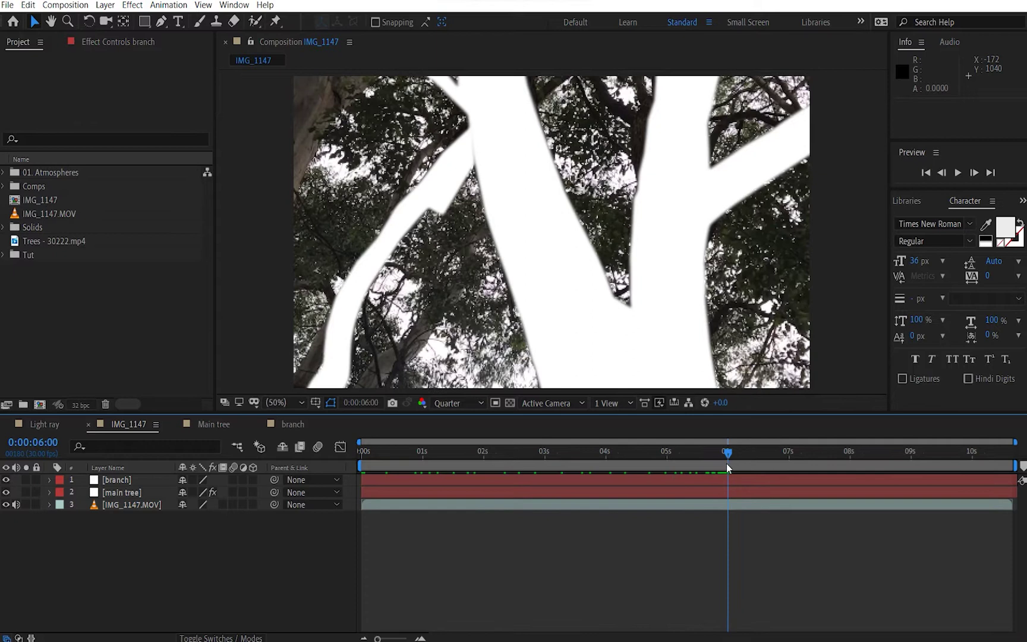
# Step: Trim the comp to a work area ending at 6 seconds and return to the start
pyautogui.press('n')
pyautogui.rightClick(722, 463)
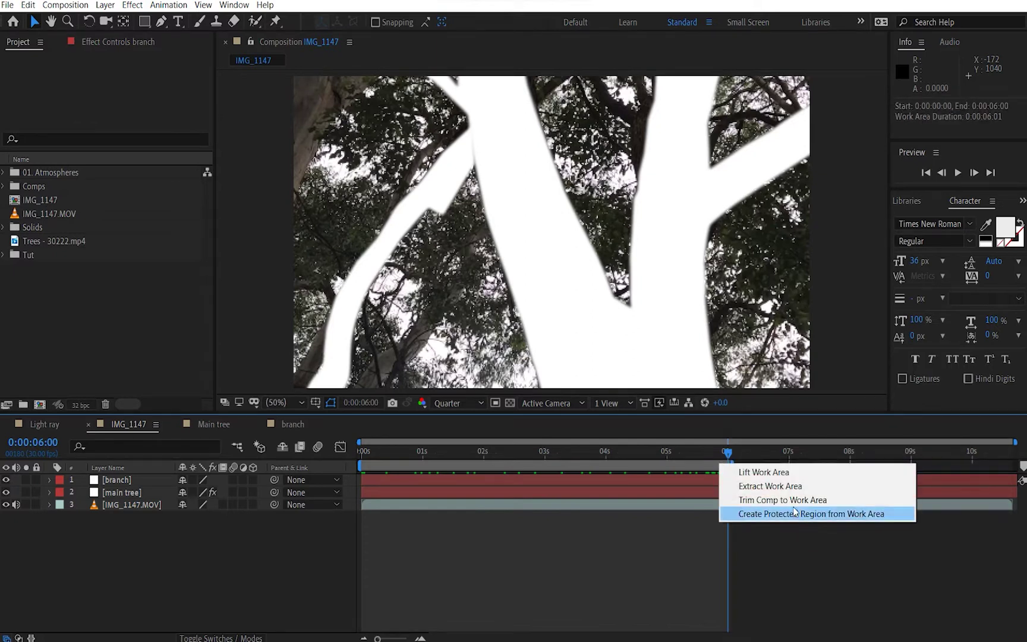
pyautogui.click(792, 501)
pyautogui.moveTo(832, 456); pyautogui.dragTo(208, 525)
# Step: Pre-compose the main tree layer, dropping 'Comp 1' from its name, moving all attributes
pyautogui.click(141, 493)
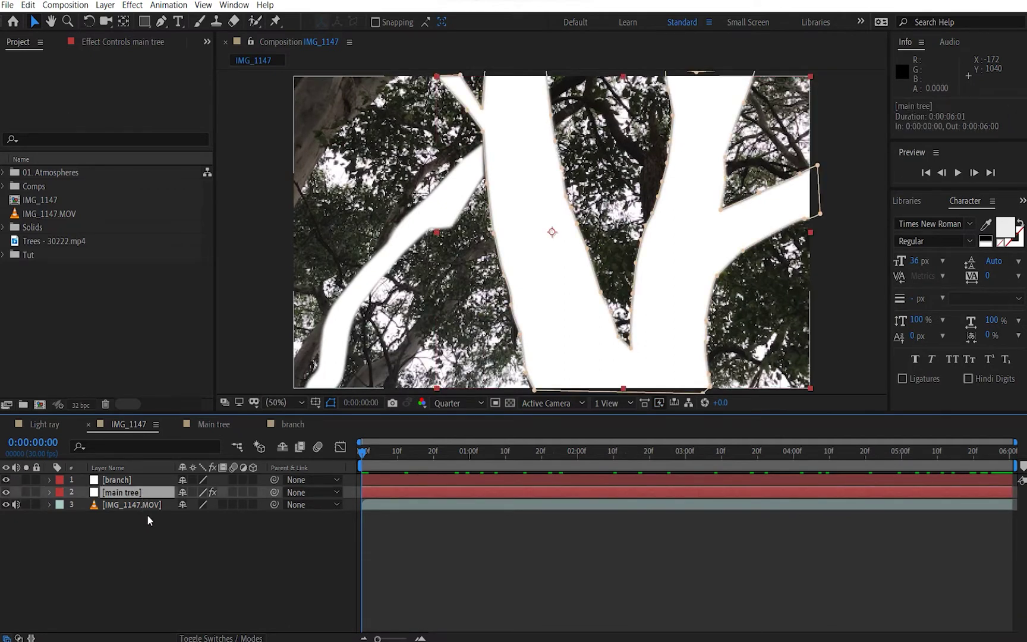
pyautogui.hotkey('ctrl', 'shift', 'c')
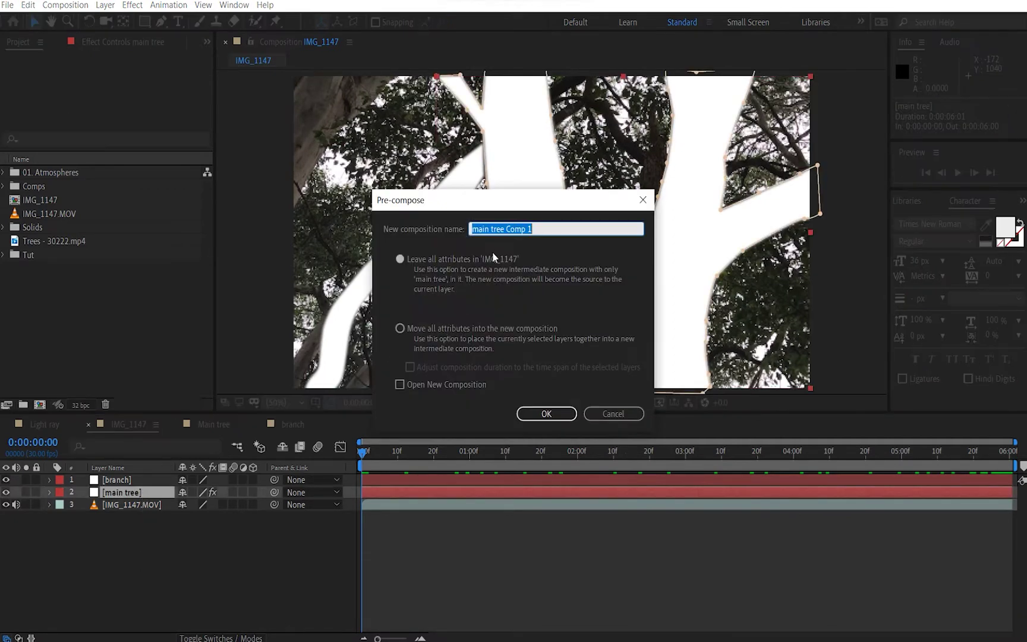
pyautogui.click(541, 229)
pyautogui.moveTo(507, 229); pyautogui.dragTo(598, 229)
pyautogui.press('BackSpace')
pyautogui.click(415, 331)
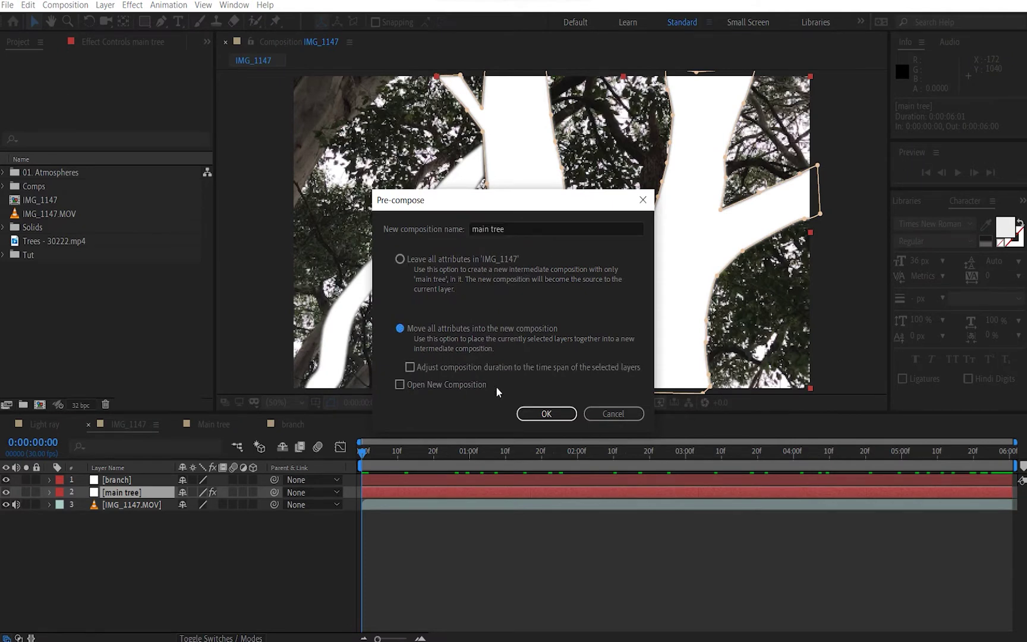
pyautogui.click(541, 413)
# Step: Pre-compose the branch layer into a comp named Branch and hide it
pyautogui.click(149, 482)
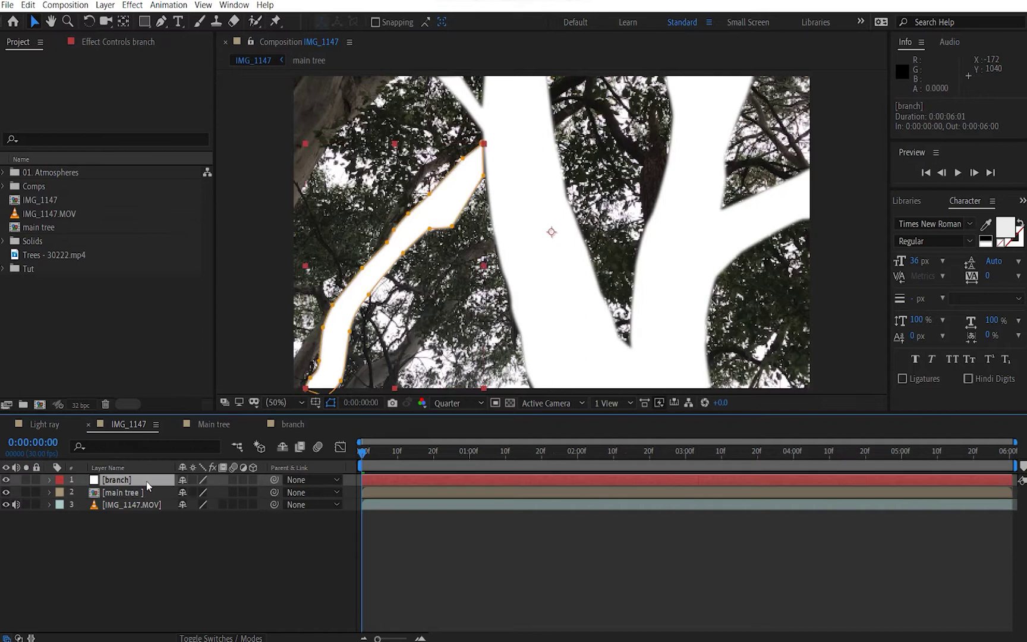
pyautogui.hotkey('ctrl', 'shift', 'c')
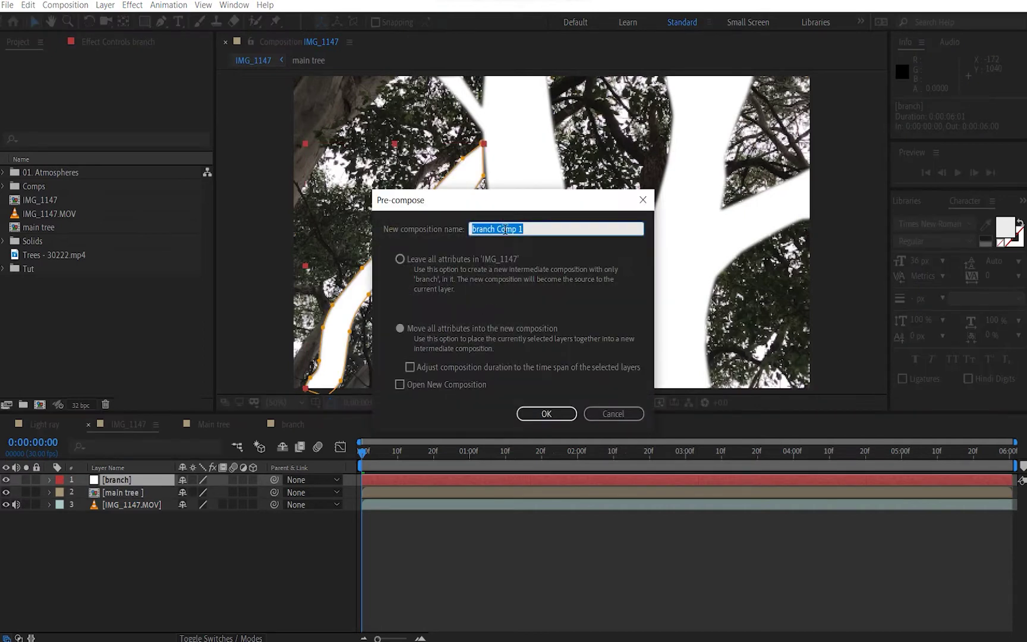
pyautogui.click(506, 228)
pyautogui.moveTo(478, 229); pyautogui.dragTo(723, 229)
pyautogui.press('BackSpace')
pyautogui.click(547, 415)
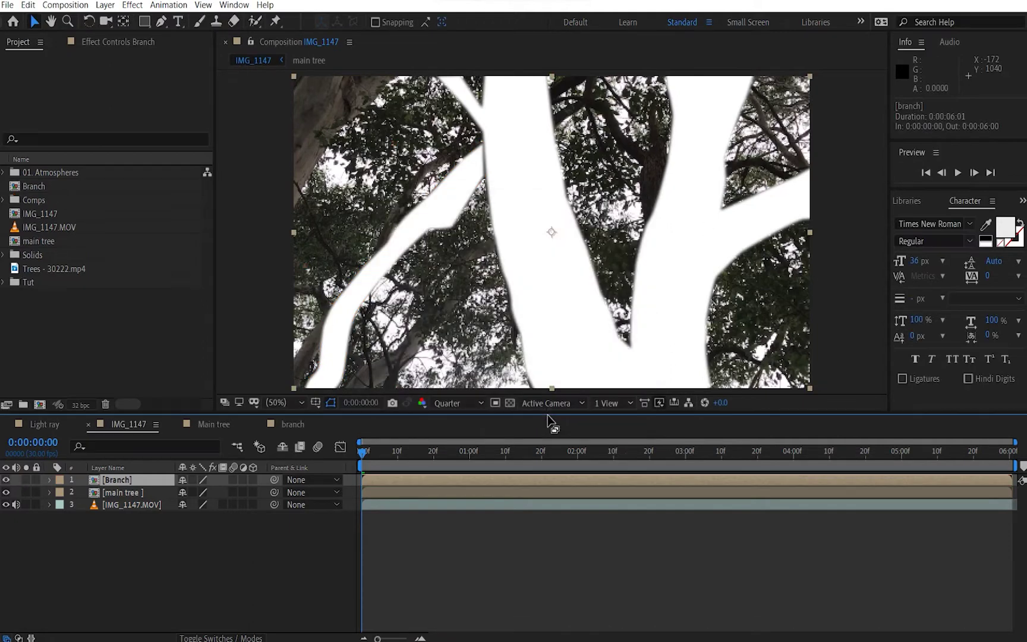
pyautogui.click(30, 574)
# Step: Hide the main tree matte and add a black 1920×1080 solid named Light Ray
pyautogui.moveTo(5, 479); pyautogui.dragTo(5, 492)
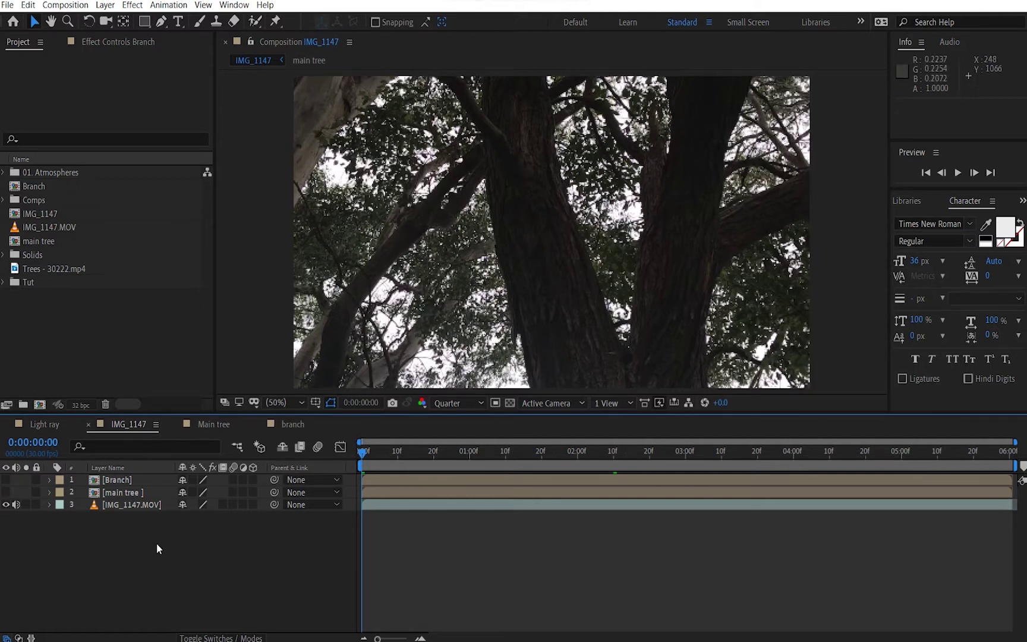
pyautogui.hotkey('ctrl', 'y')
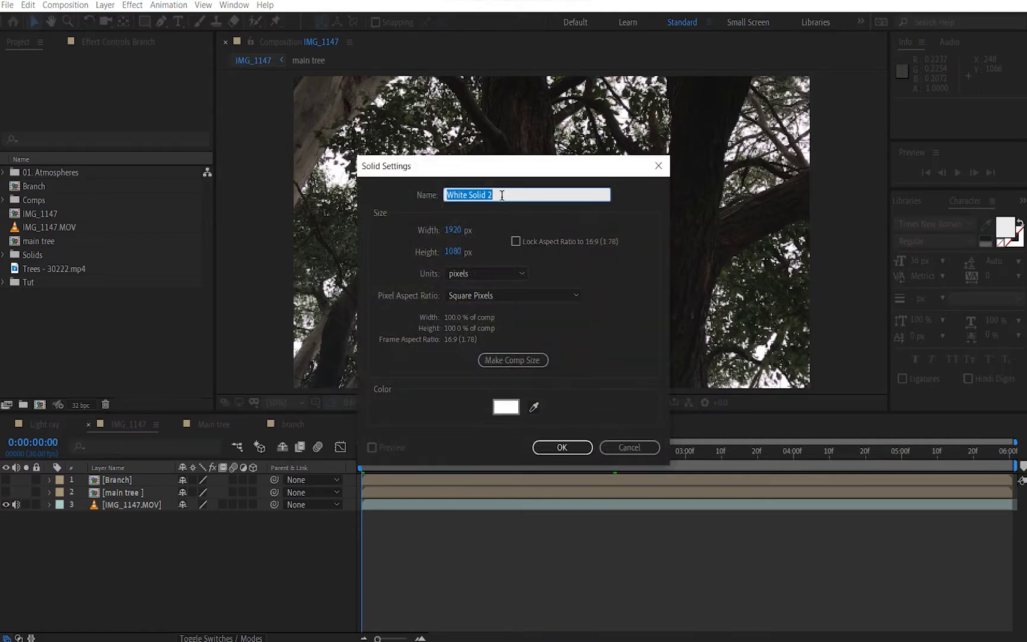
pyautogui.click(506, 406)
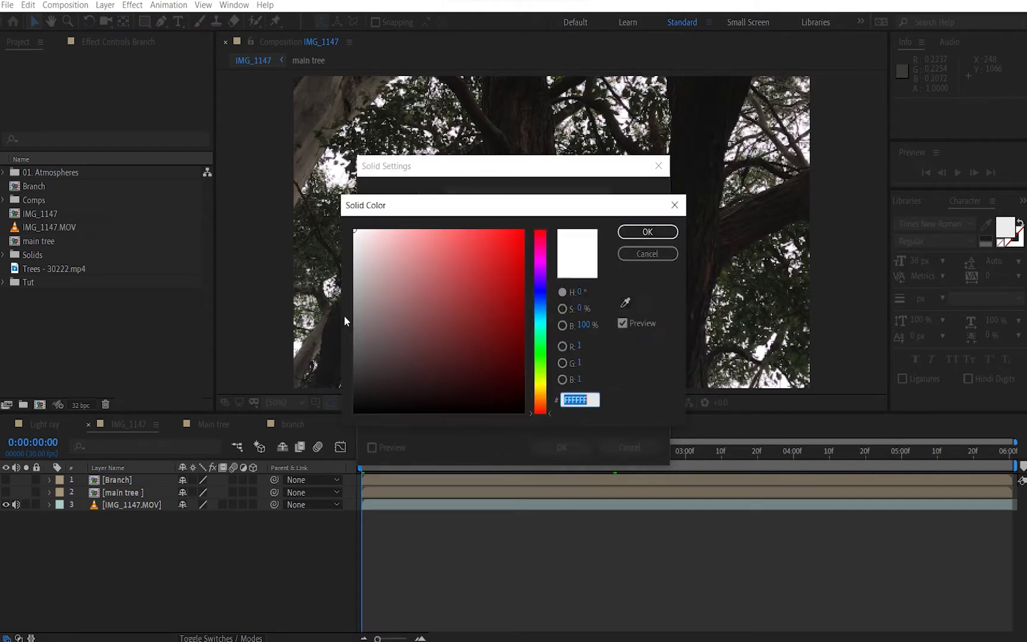
pyautogui.click(648, 232)
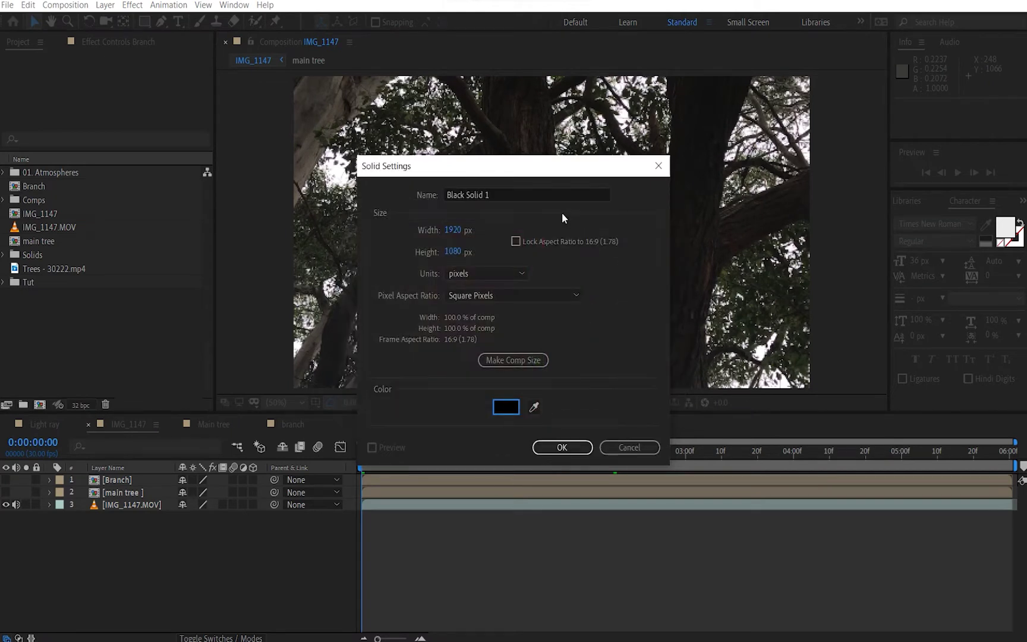
pyautogui.click(521, 197)
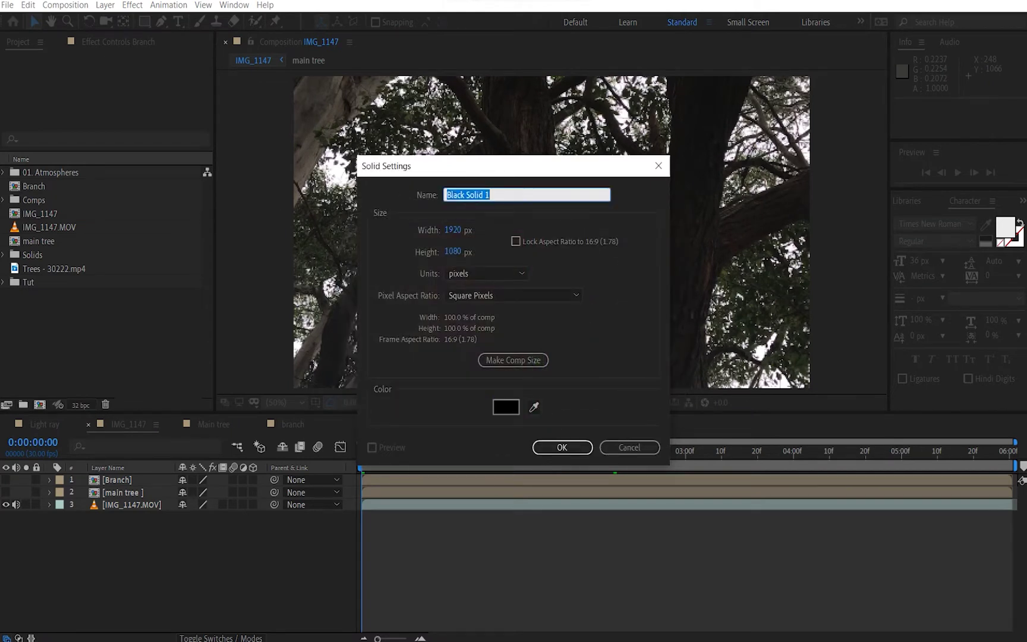
pyautogui.write('Lihgt')
pyautogui.press('BackSpace')
pyautogui.press('BackSpace')
pyautogui.press('BackSpace')
pyautogui.press('Return')
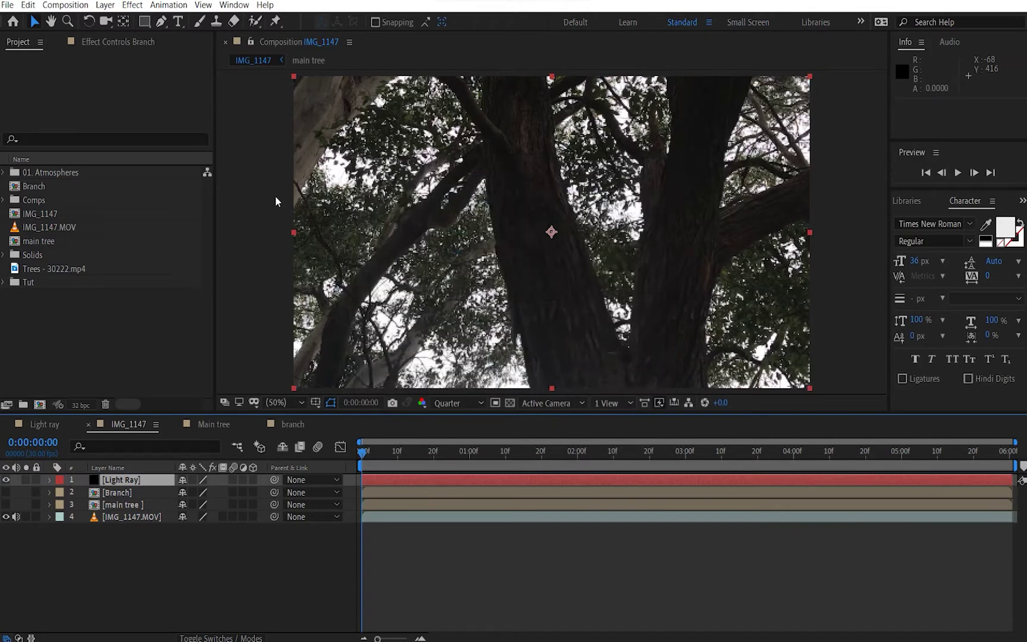
pyautogui.click(106, 46)
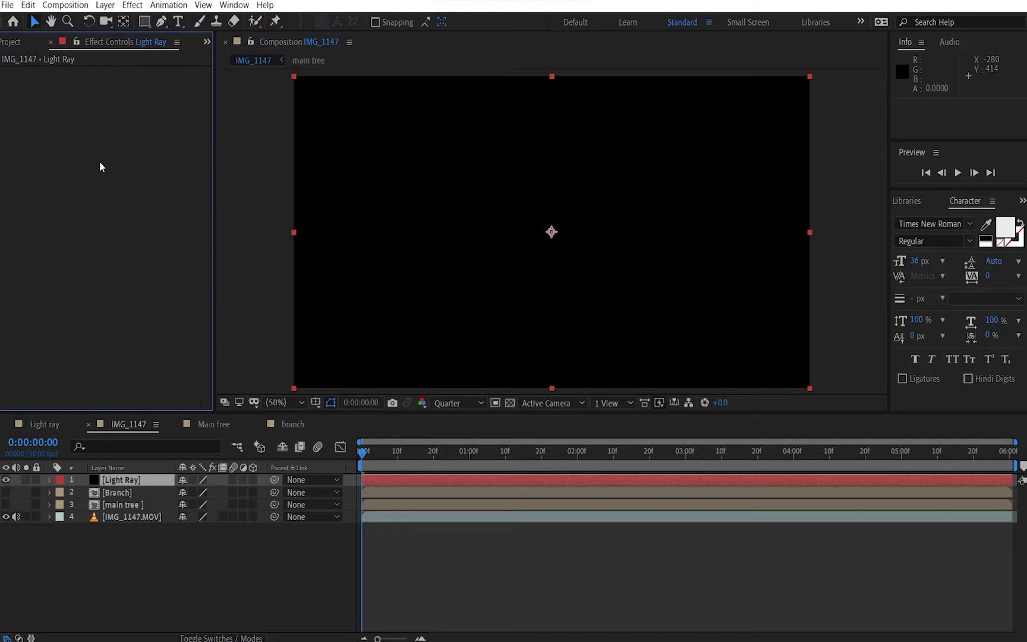
# Step: Apply Dynamic Progressive Fractal Noise to Light Ray with Contrast 150, Brightness -20
pyautogui.hotkey('ctrl', 'space')
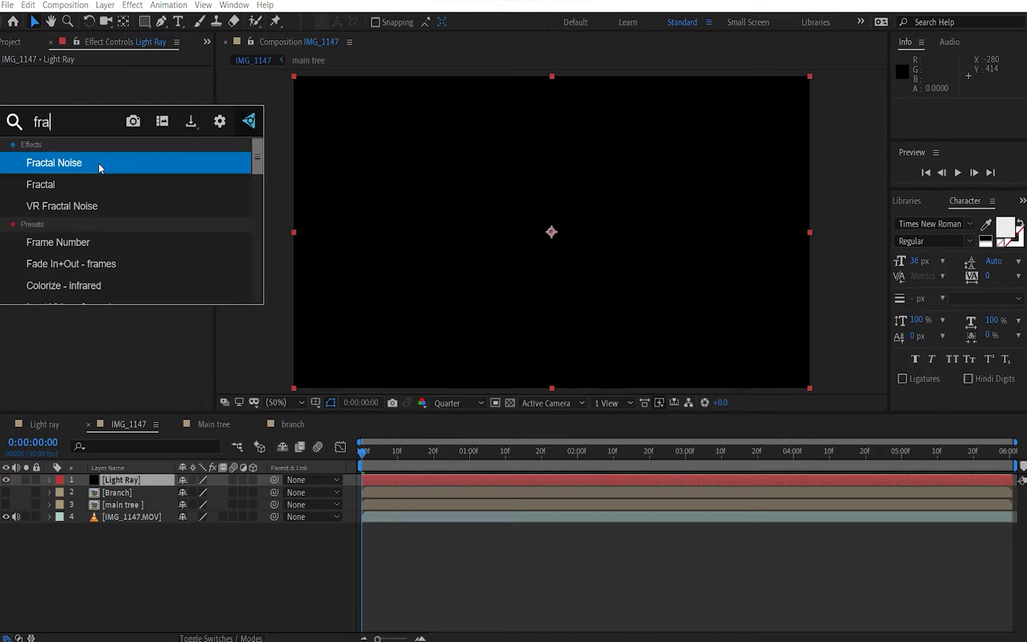
pyautogui.write('c')
pyautogui.press('Return')
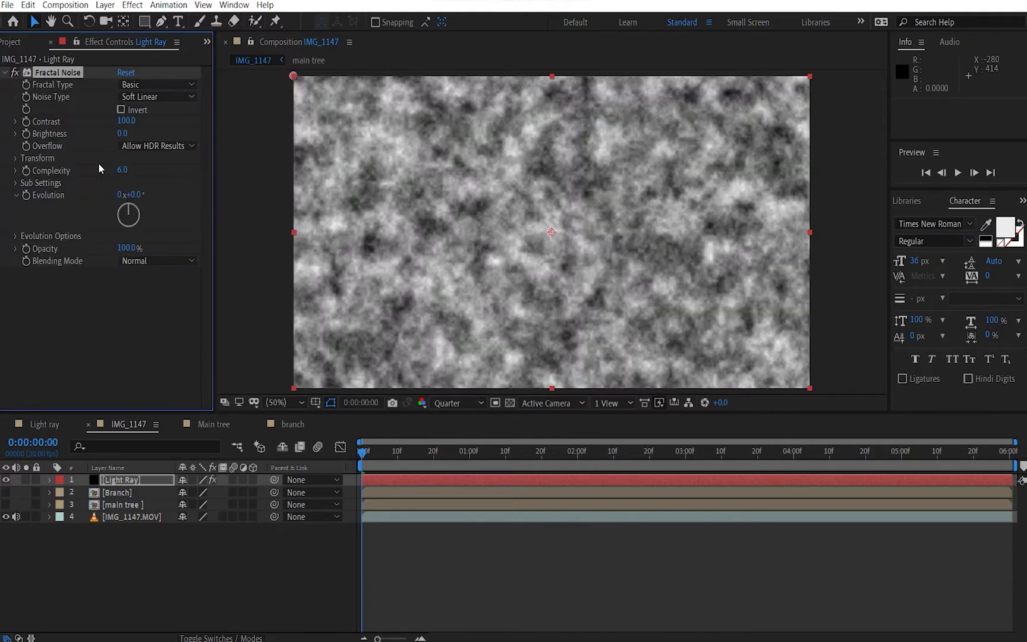
pyautogui.click(134, 83)
pyautogui.click(213, 177)
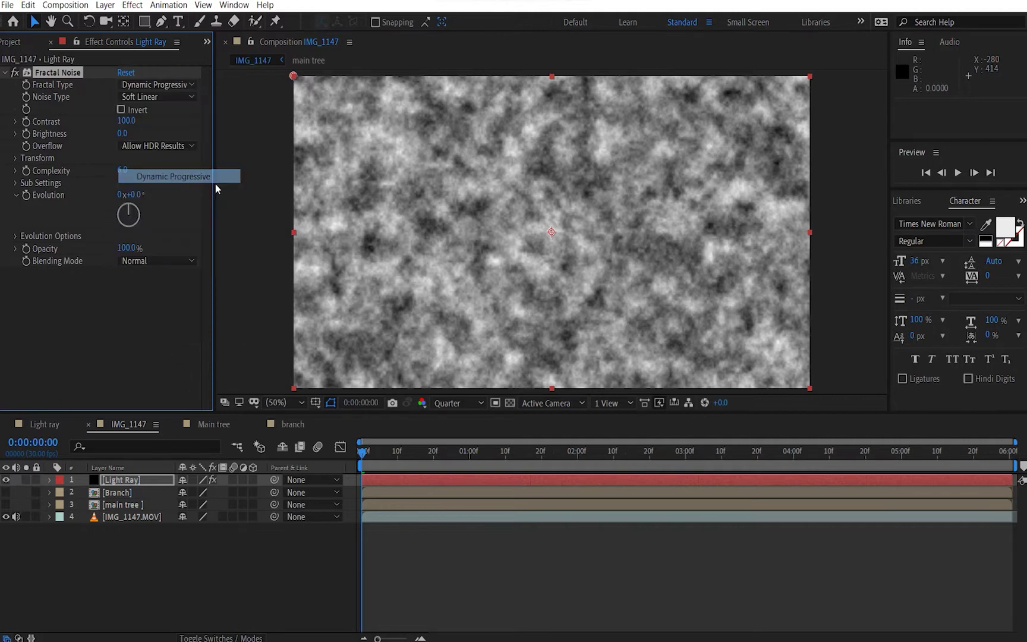
pyautogui.moveTo(131, 120); pyautogui.dragTo(156, 120)
pyautogui.click(129, 121)
pyautogui.write('15')
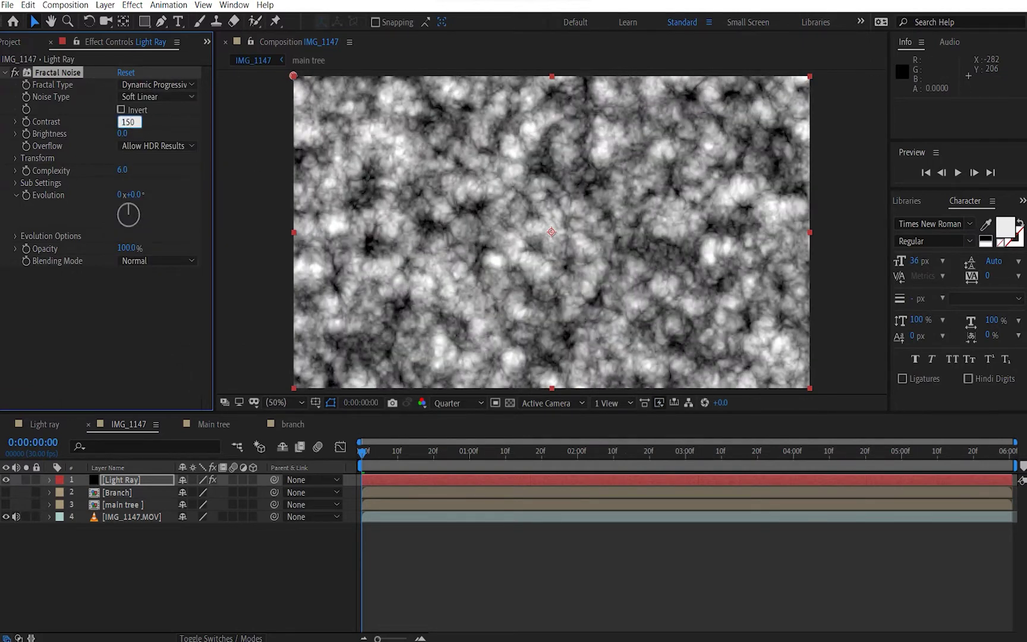
pyautogui.write('0')
pyautogui.click(122, 134)
pyautogui.write('-20')
pyautogui.press('Return')
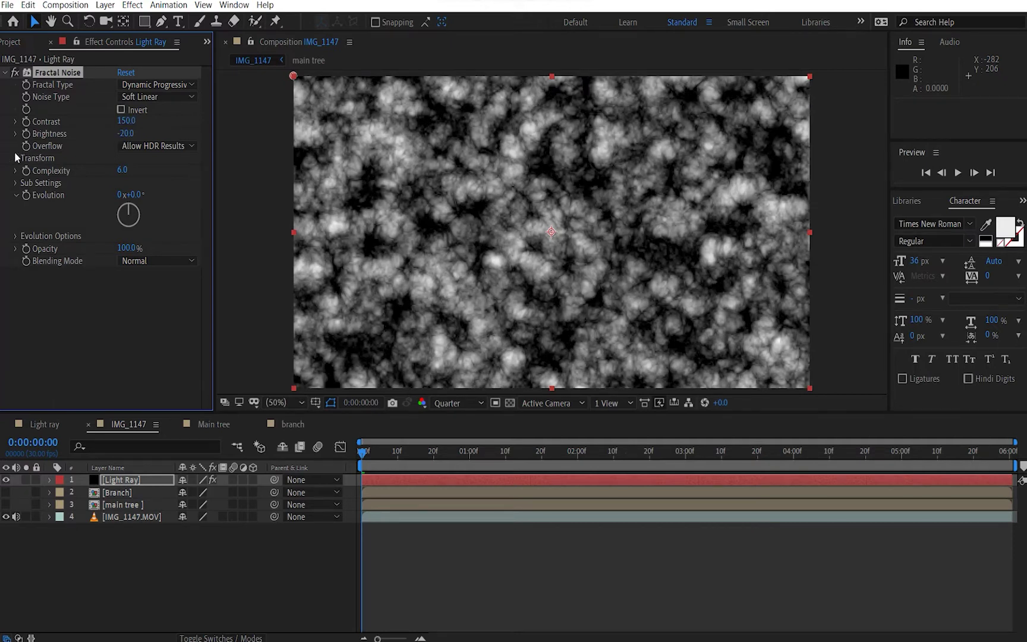
# Step: Turn off Uniform Scaling and set noise Scale Width 120, Scale Height 60
pyautogui.click(16, 158)
pyautogui.click(122, 184)
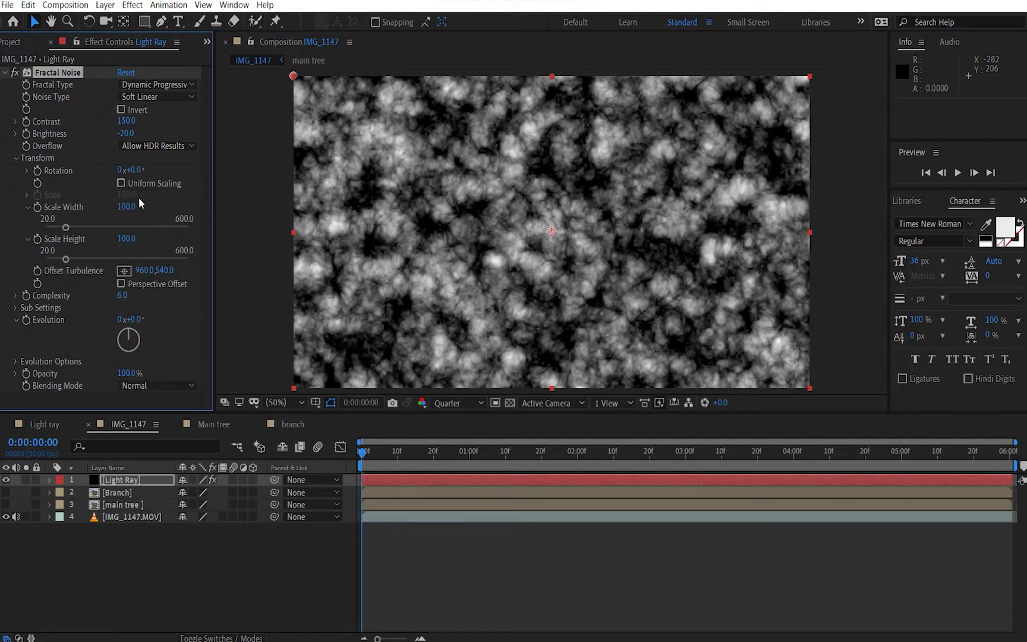
pyautogui.click(125, 206)
pyautogui.write('120')
pyautogui.press('Tab')
pyautogui.write('6')
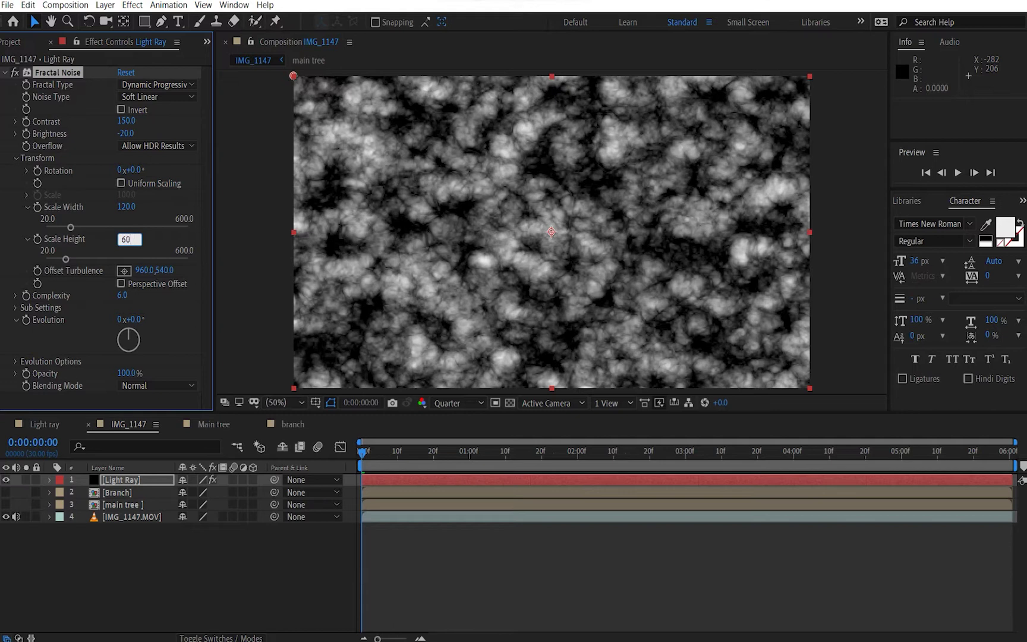
pyautogui.press('Return')
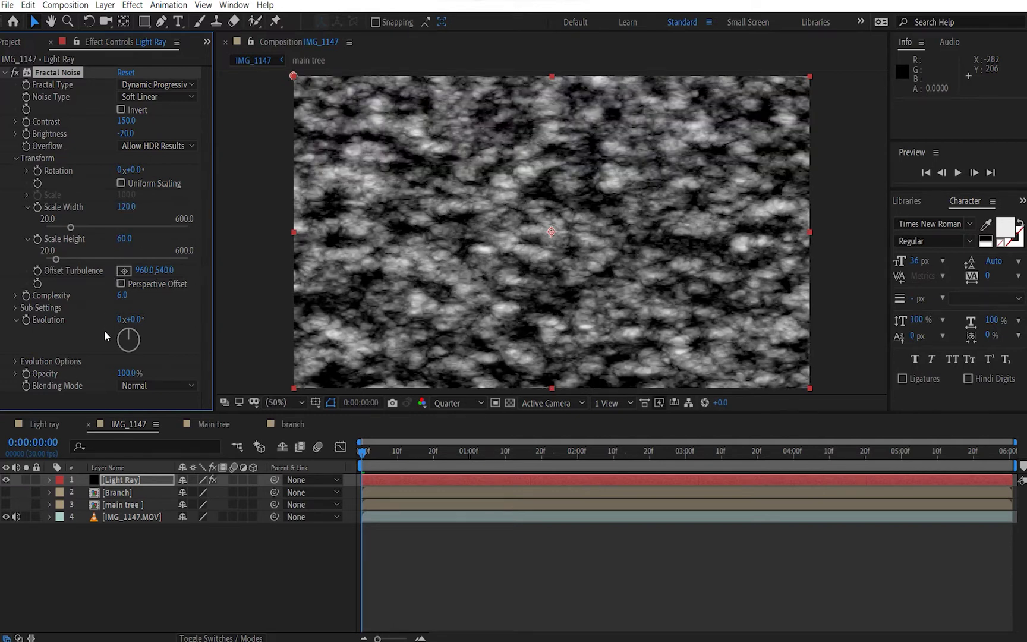
# Step: Add a Solid Composite effect to Light Ray with a black (000000) colour
pyautogui.click(4, 72)
pyautogui.click(89, 146)
pyautogui.hotkey('ctrl', 'space')
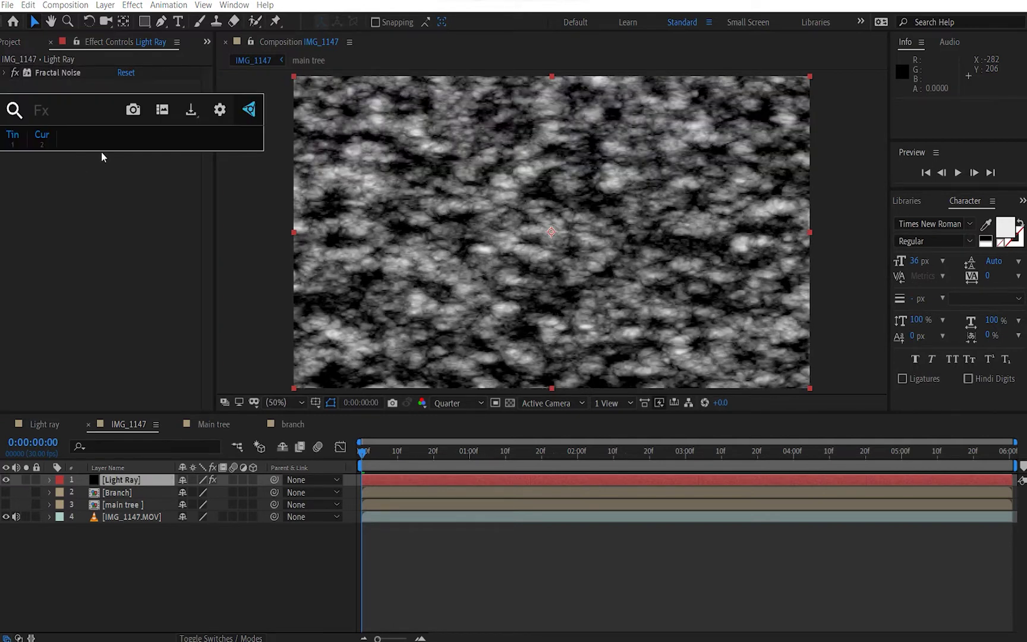
pyautogui.write('sol')
pyautogui.press('Return')
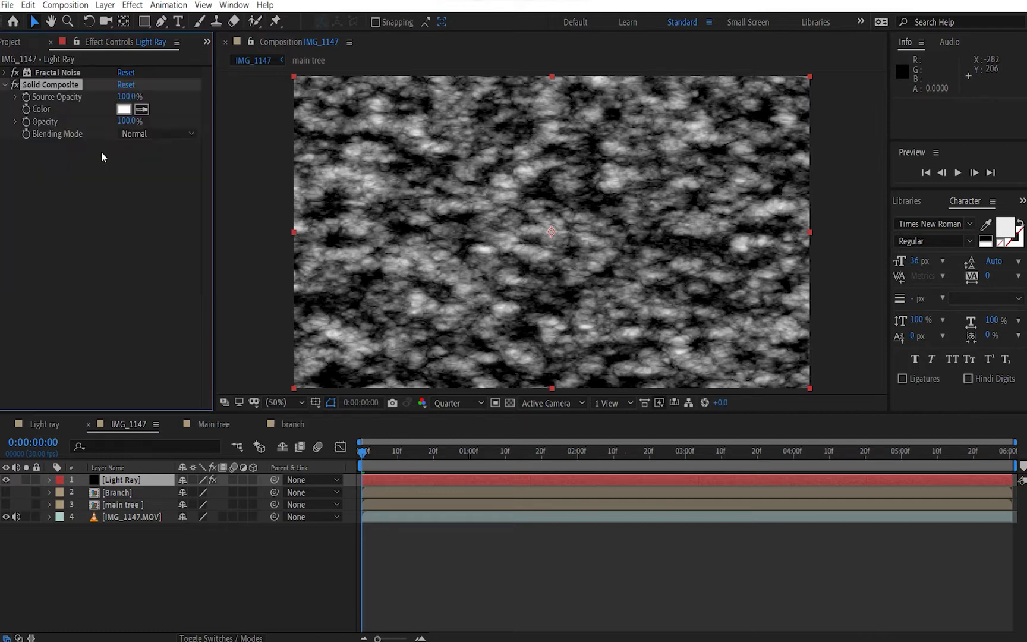
pyautogui.click(125, 112)
pyautogui.write('000000')
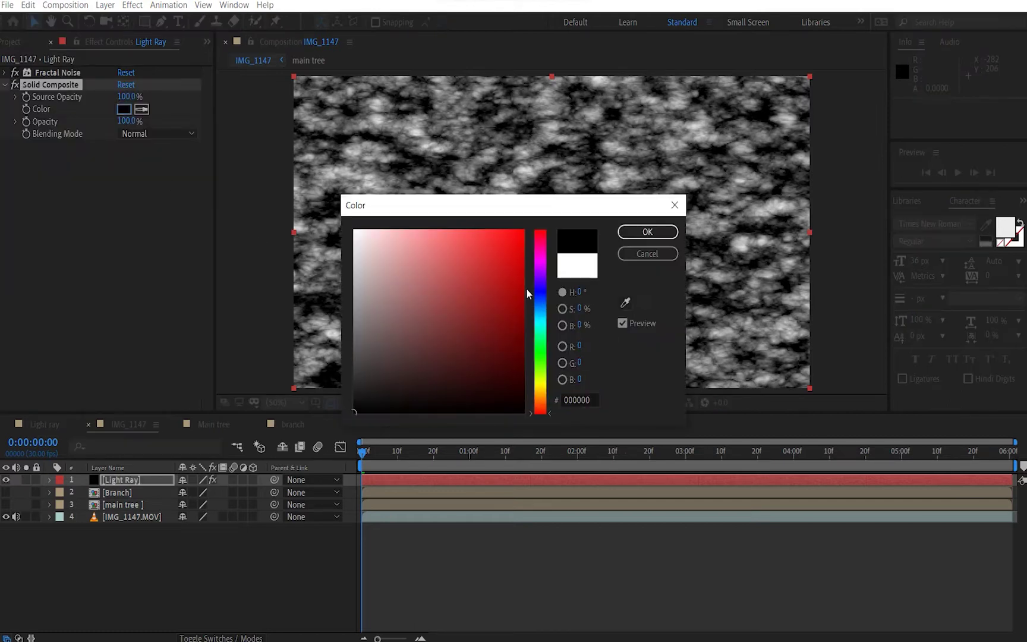
pyautogui.click(635, 232)
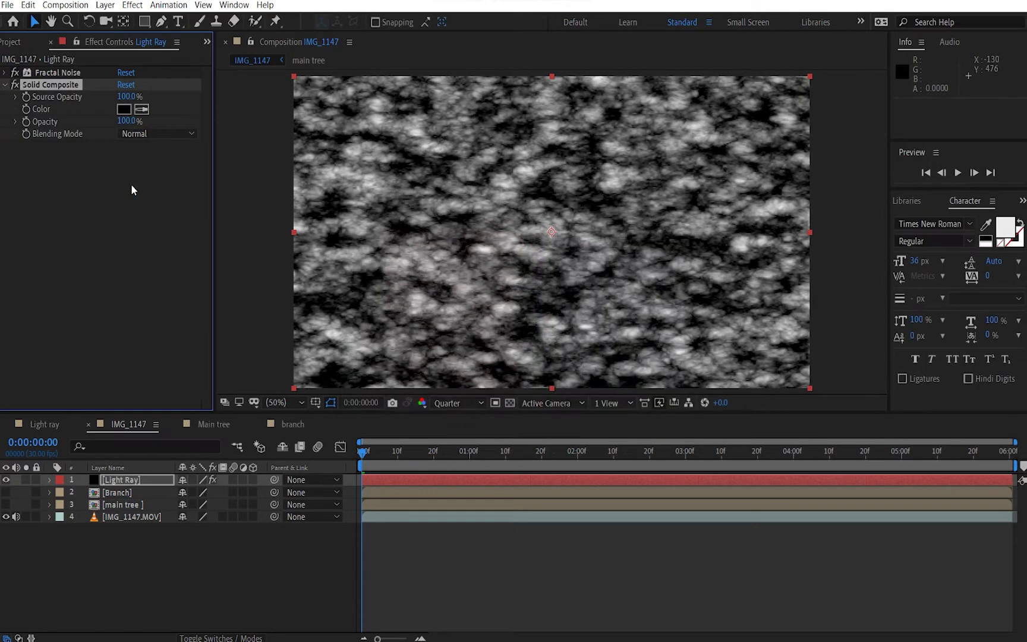
pyautogui.click(6, 87)
# Step: Apply CC Radial Blur to Light Ray using the Fading Zoom type
pyautogui.hotkey('ctrl', 'space')
pyautogui.write('CC')
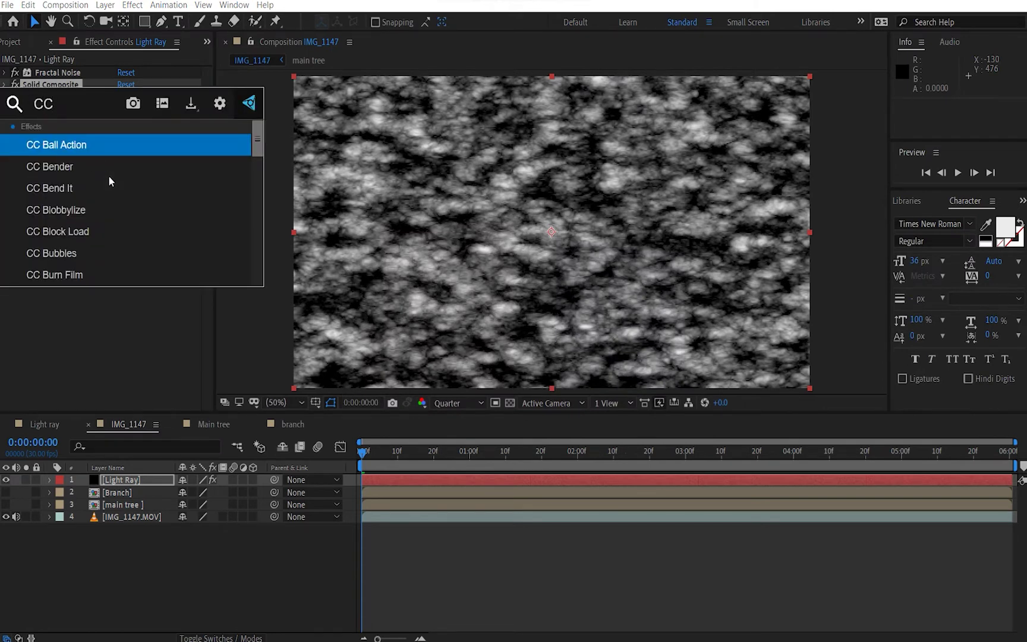
pyautogui.write(' rad')
pyautogui.click(115, 143)
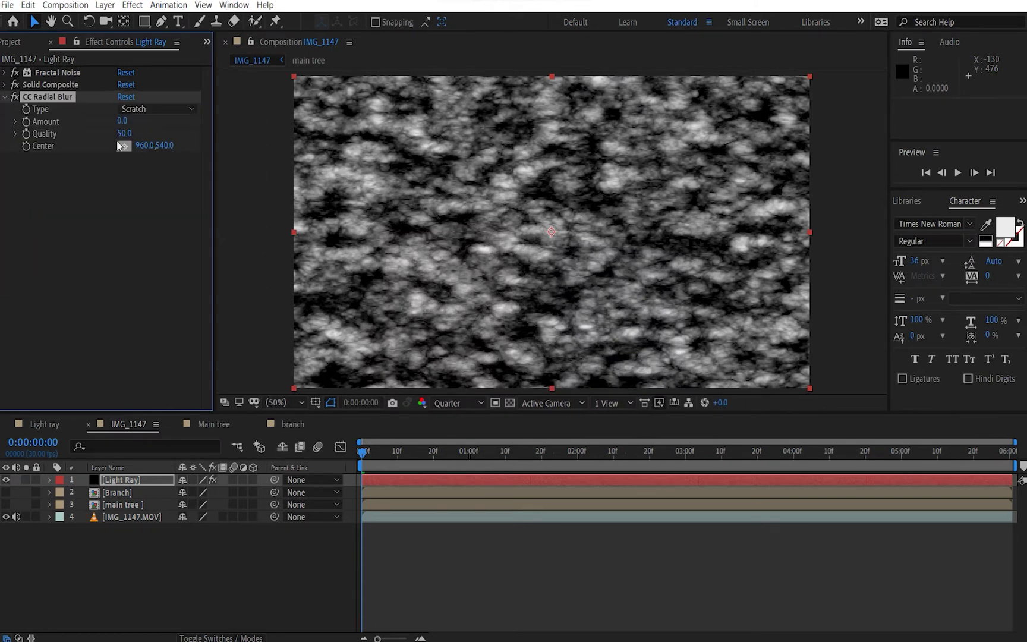
pyautogui.click(134, 108)
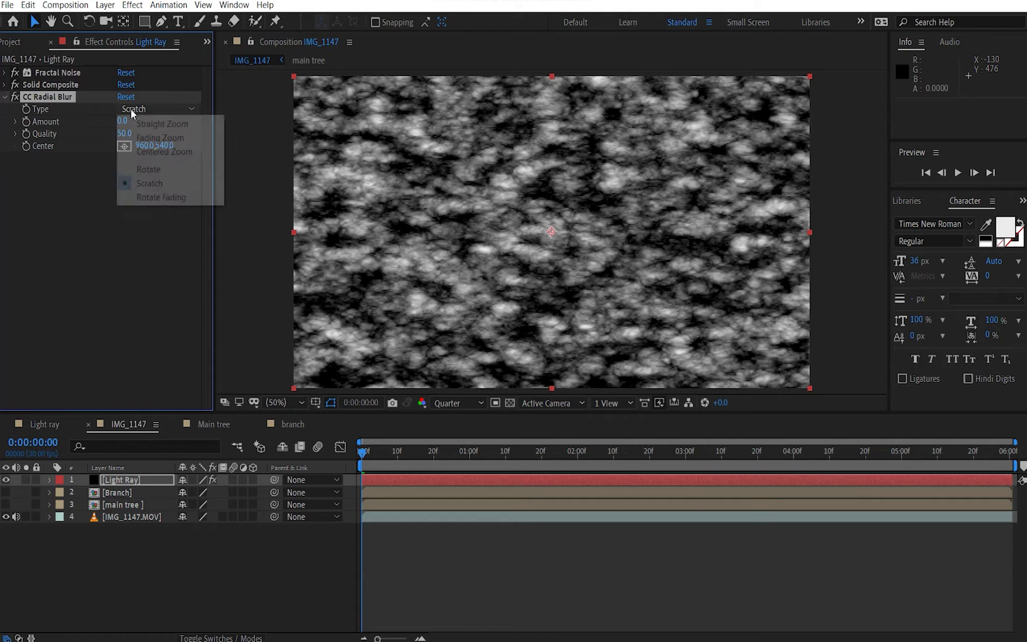
pyautogui.click(176, 141)
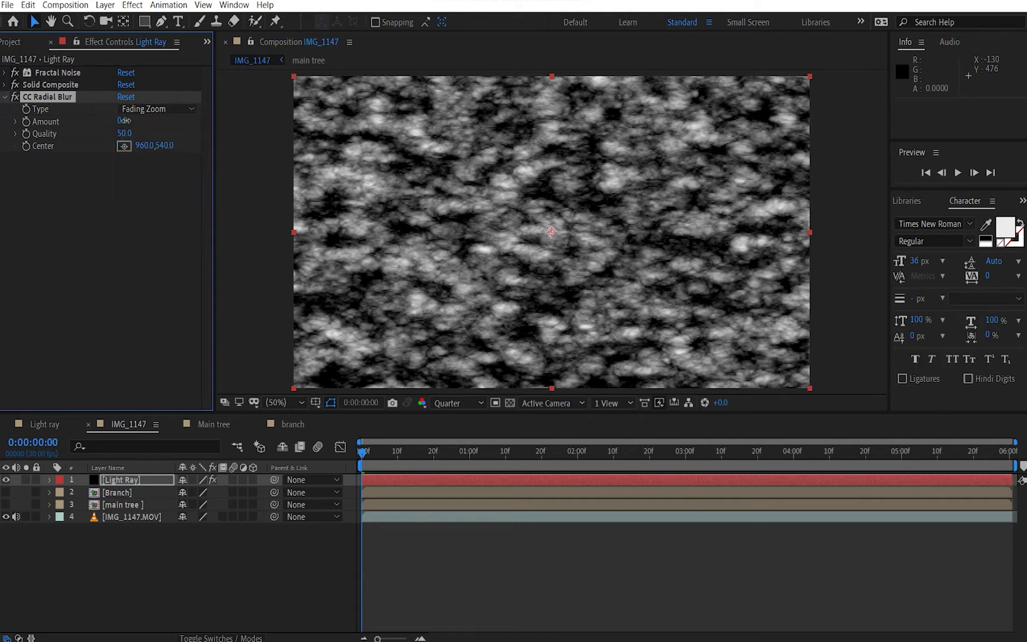
# Step: Set the CC Radial Blur Amount to 175 and Quality to 75
pyautogui.moveTo(127, 122); pyautogui.dragTo(230, 116)
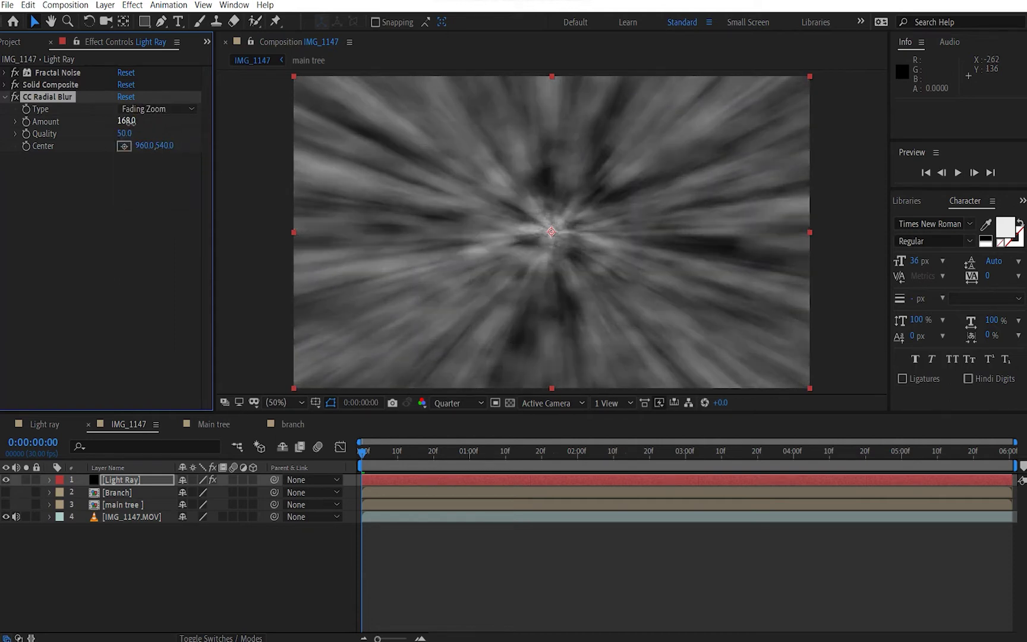
pyautogui.click(129, 121)
pyautogui.write('1')
pyautogui.press('Return')
pyautogui.click(125, 133)
pyautogui.write('75')
pyautogui.press('Return')
pyautogui.click(6, 99)
# Step: Add Curves to Light Ray and shape an S-curve for more contrast
pyautogui.click(87, 181)
pyautogui.hotkey('ctrl', 'space')
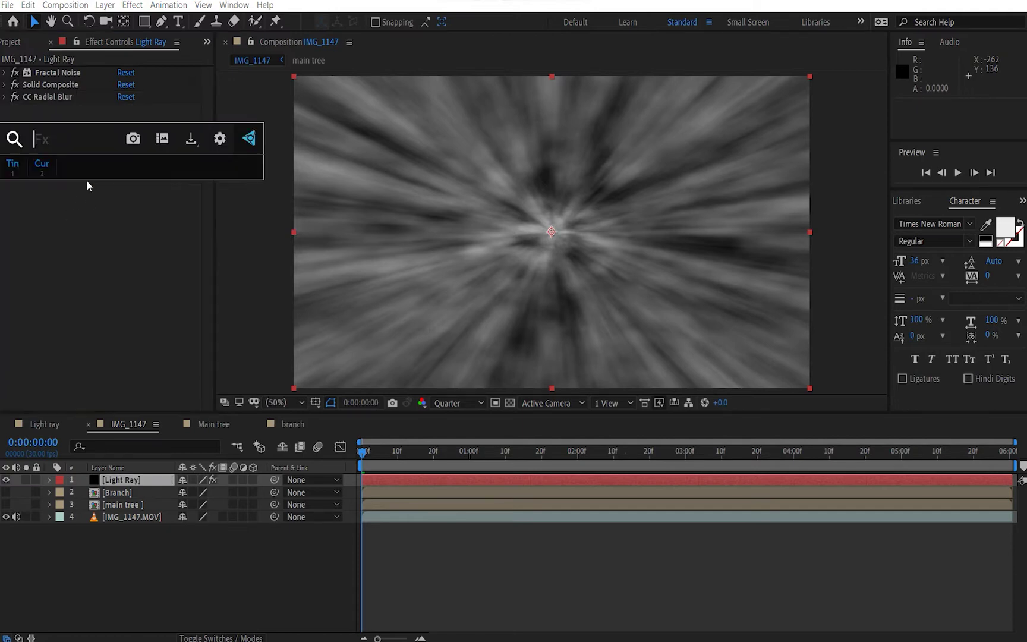
pyautogui.press('2')
pyautogui.moveTo(99, 274); pyautogui.dragTo(139, 233)
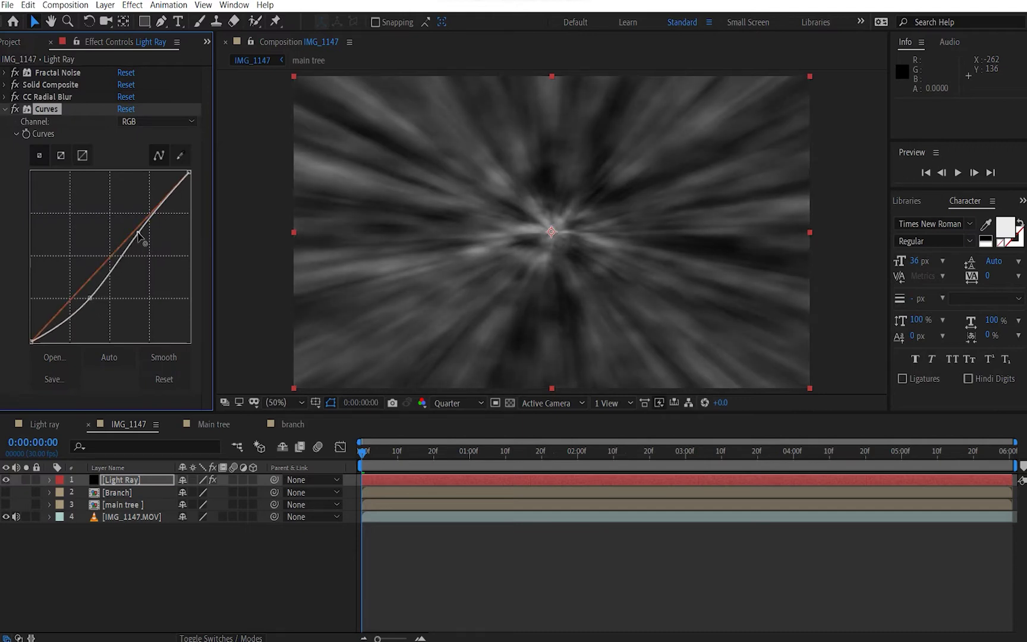
pyautogui.click(92, 299)
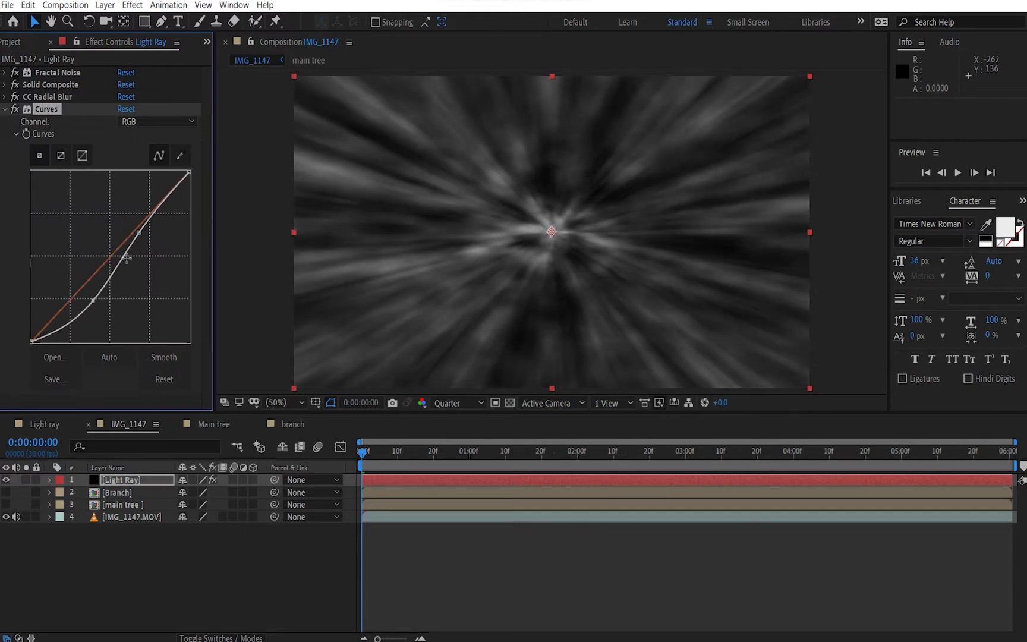
pyautogui.moveTo(138, 233); pyautogui.dragTo(142, 220)
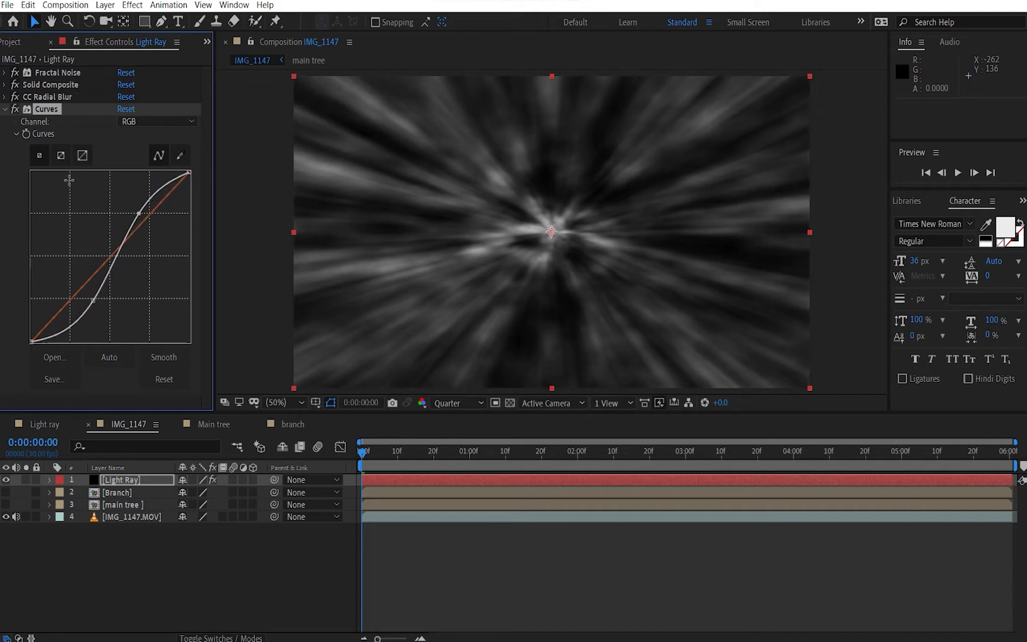
pyautogui.click(4, 110)
# Step: Add Fast Box Blur to Light Ray with Blur Radius 1 and Iterations 1
pyautogui.hotkey('ctrl', 'space')
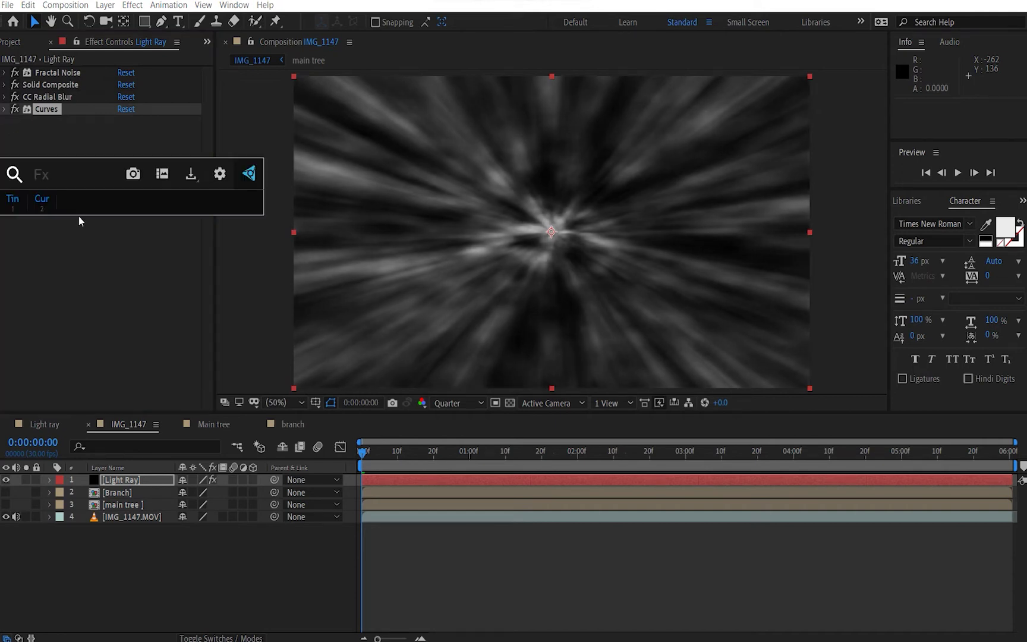
pyautogui.write('fas')
pyautogui.click(78, 216)
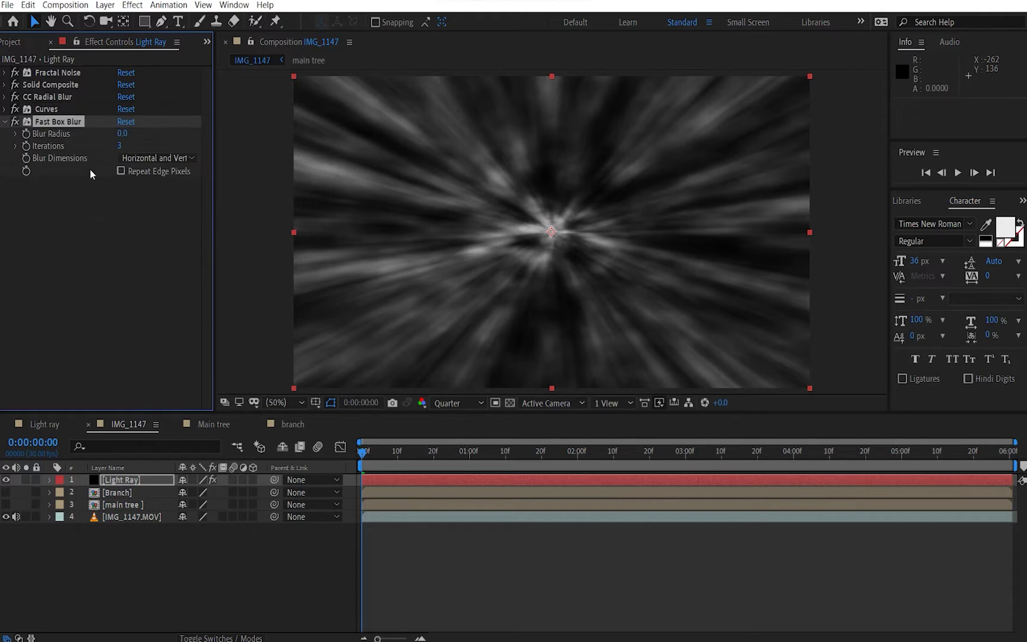
pyautogui.click(121, 133)
pyautogui.write('1')
pyautogui.press('Return')
pyautogui.click(119, 146)
pyautogui.write('1')
pyautogui.press('Return')
pyautogui.click(5, 121)
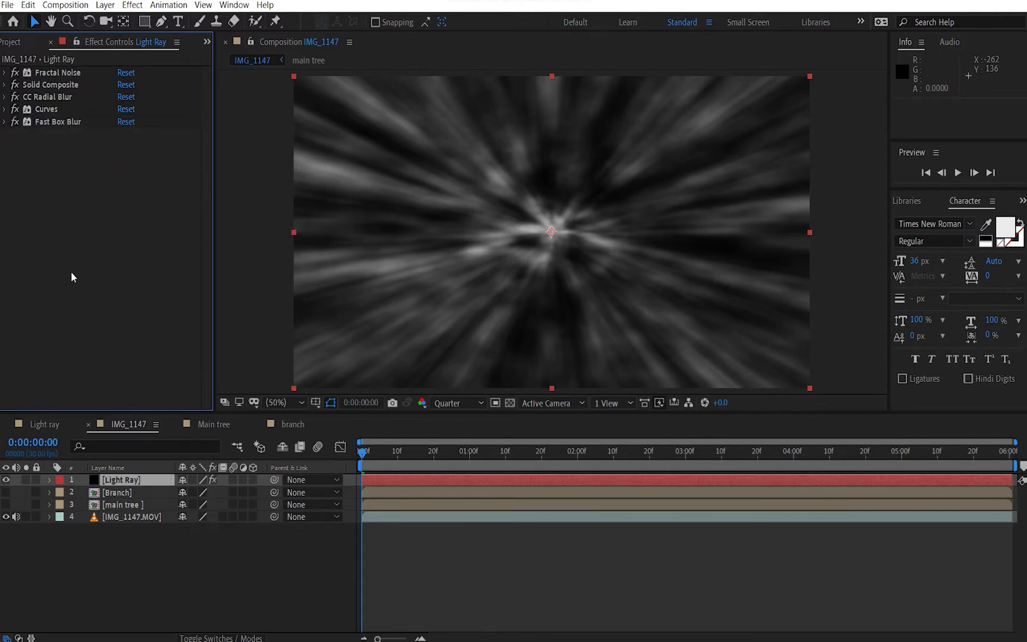
pyautogui.click(138, 544)
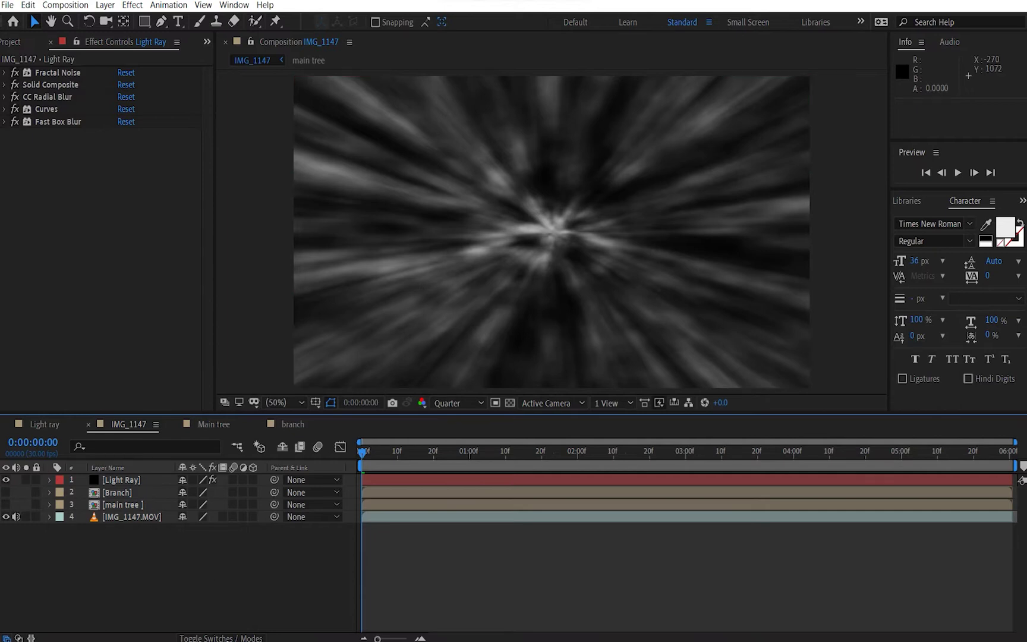
# Step: Set Light Ray to Screen mode and drag the radial blur centre up into the branches
pyautogui.click(223, 638)
pyautogui.click(212, 479)
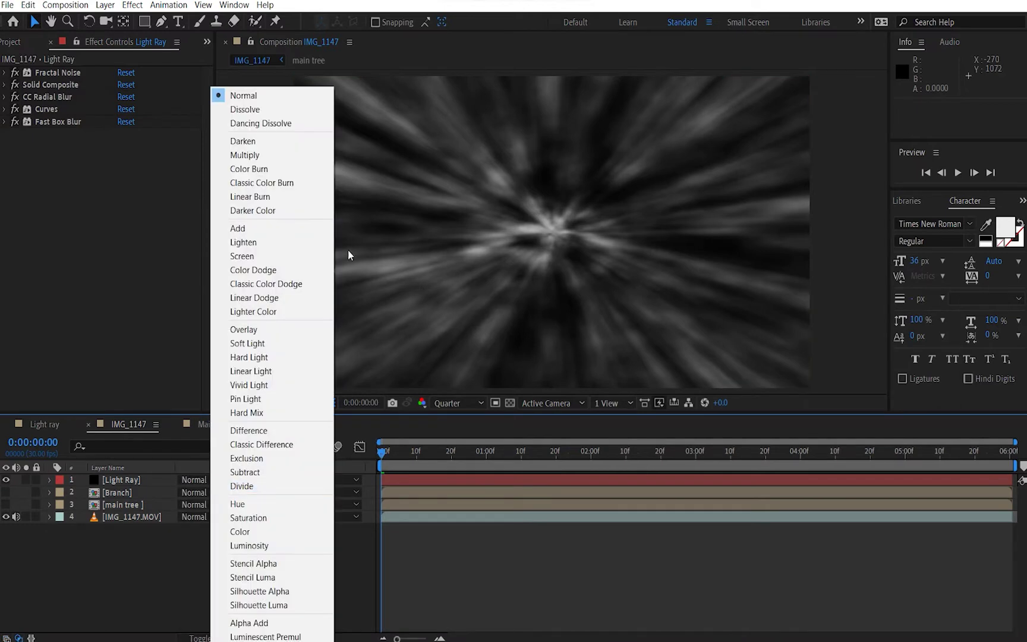
pyautogui.click(241, 255)
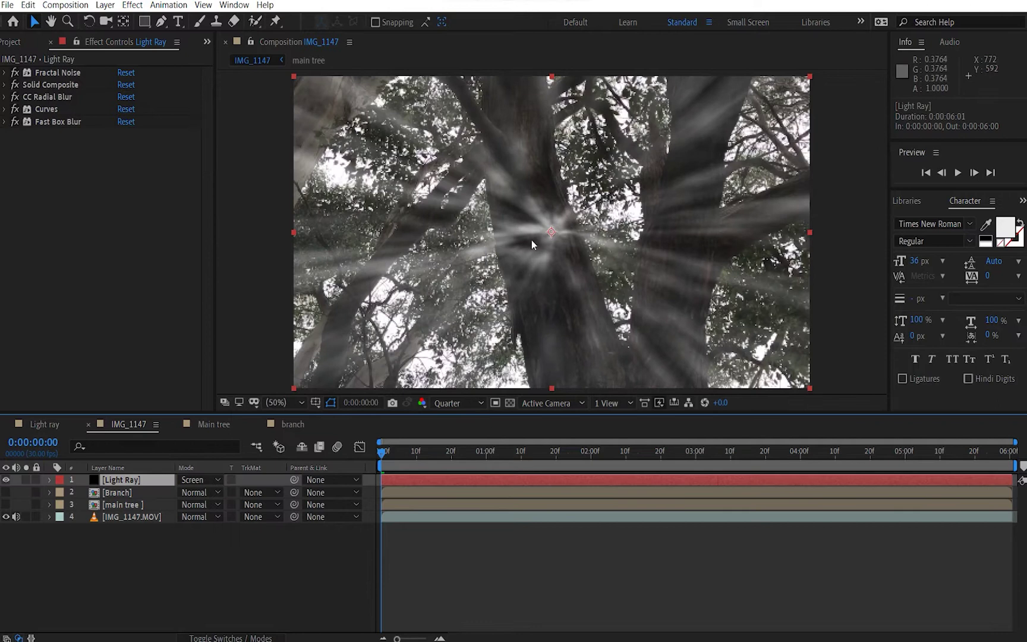
pyautogui.click(61, 100)
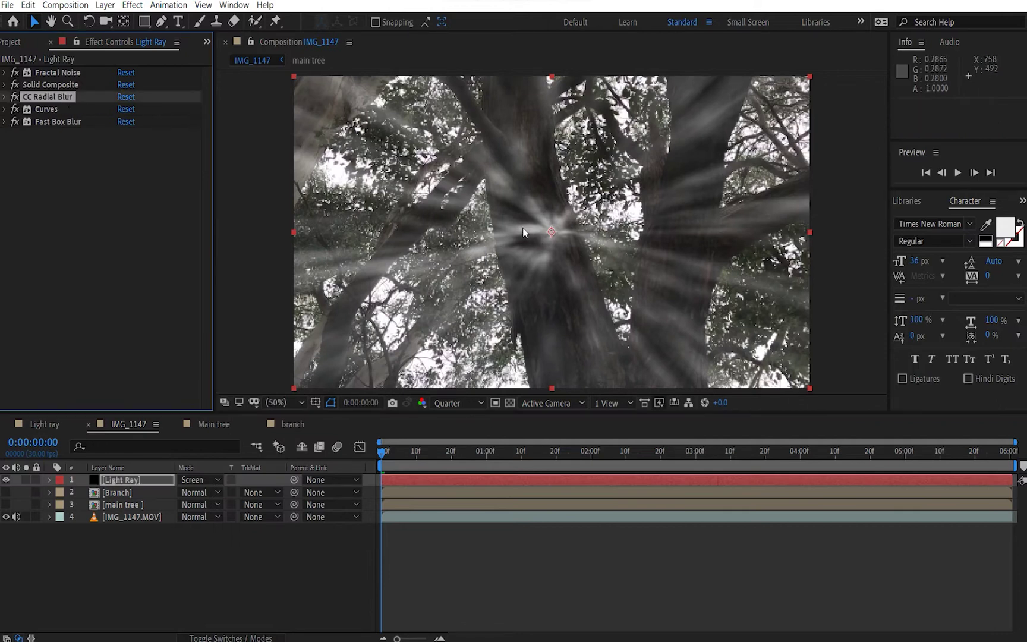
pyautogui.moveTo(552, 234); pyautogui.dragTo(613, 143)
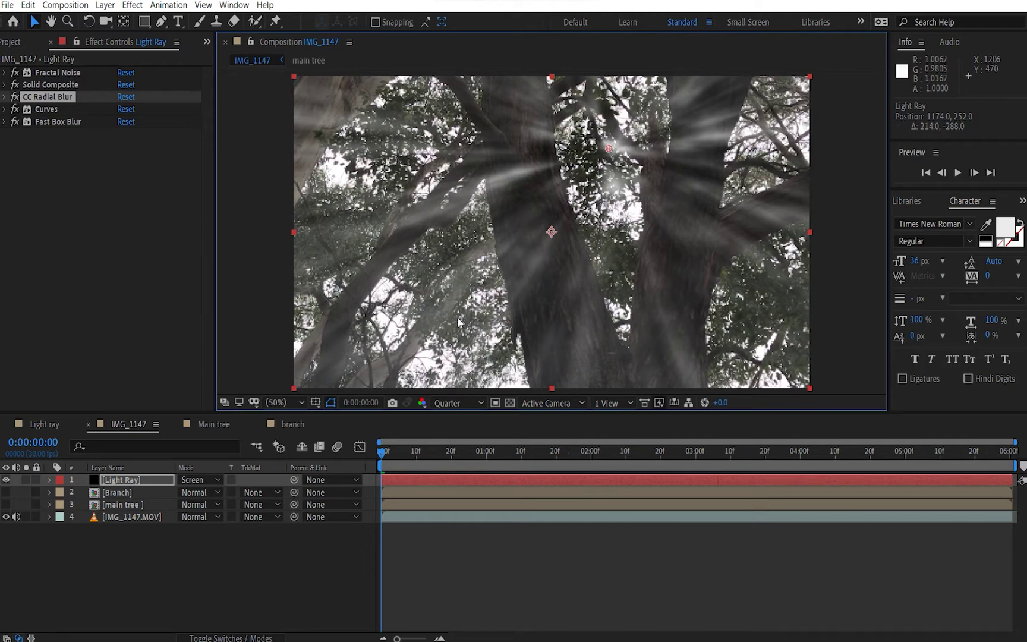
pyautogui.click(237, 542)
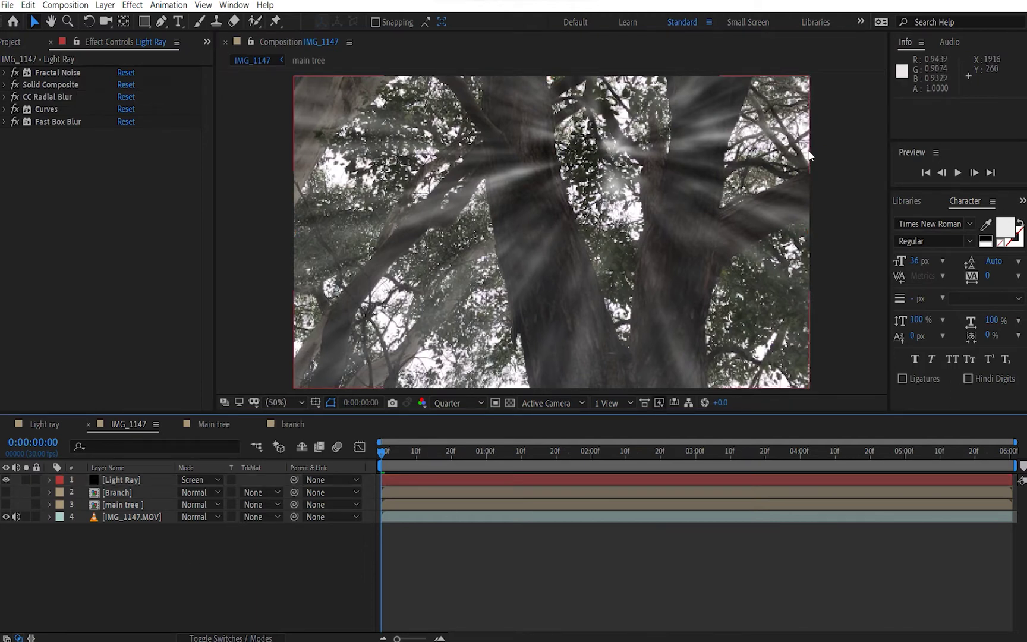
# Step: Create a new Null Object layer and rename it 'point'
pyautogui.click(105, 4)
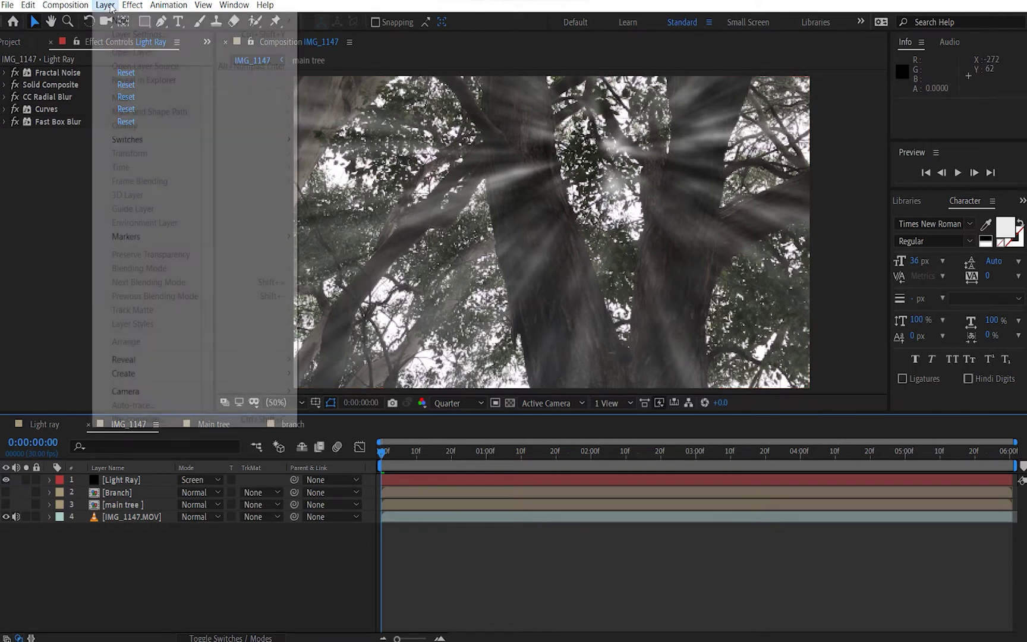
pyautogui.moveTo(122, 20)
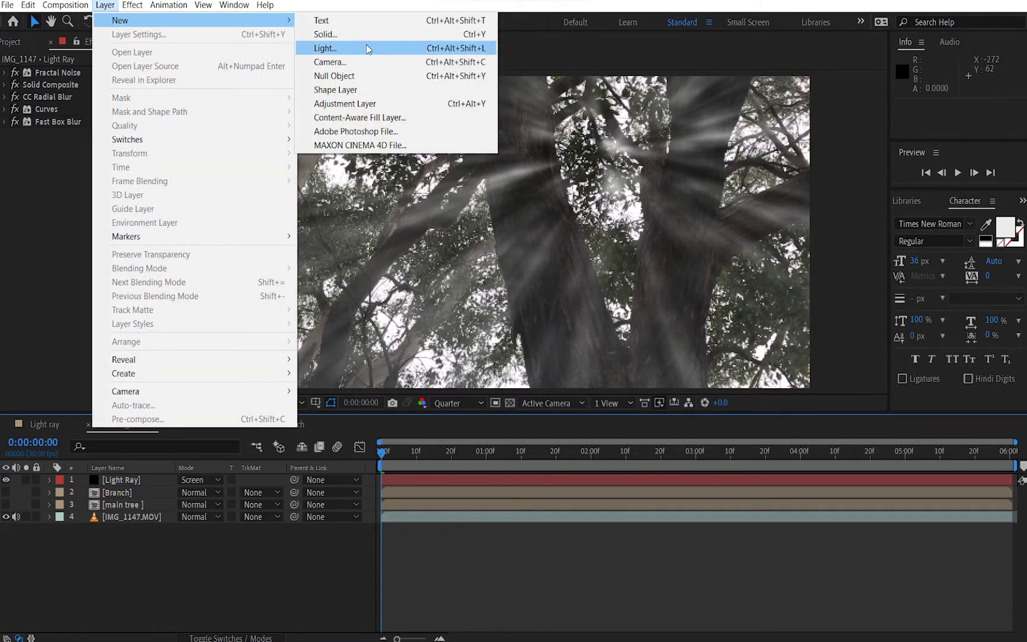
pyautogui.click(354, 75)
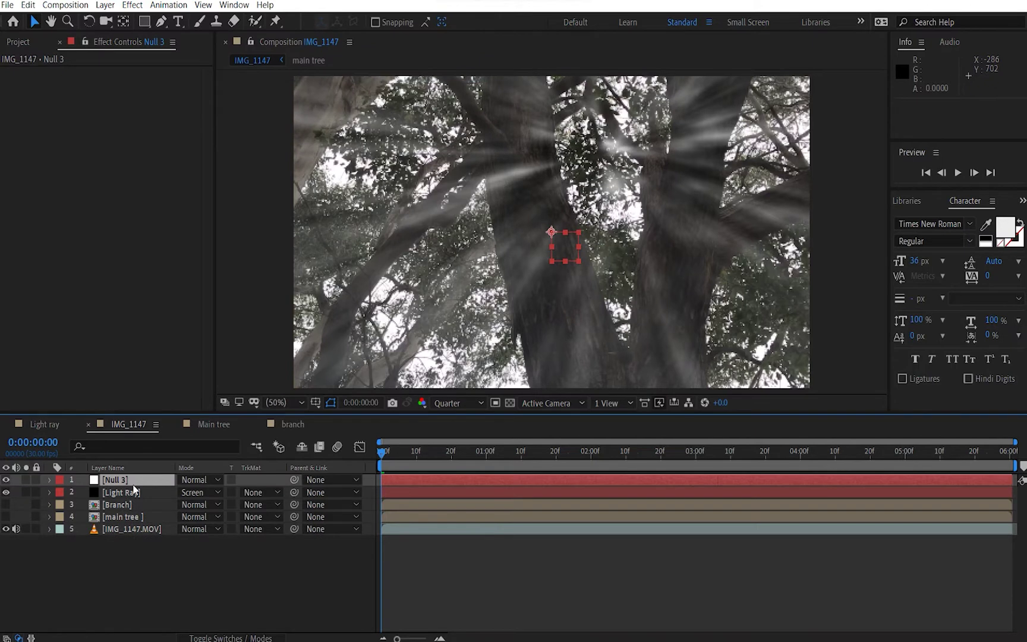
pyautogui.press('Return')
pyautogui.write('poi')
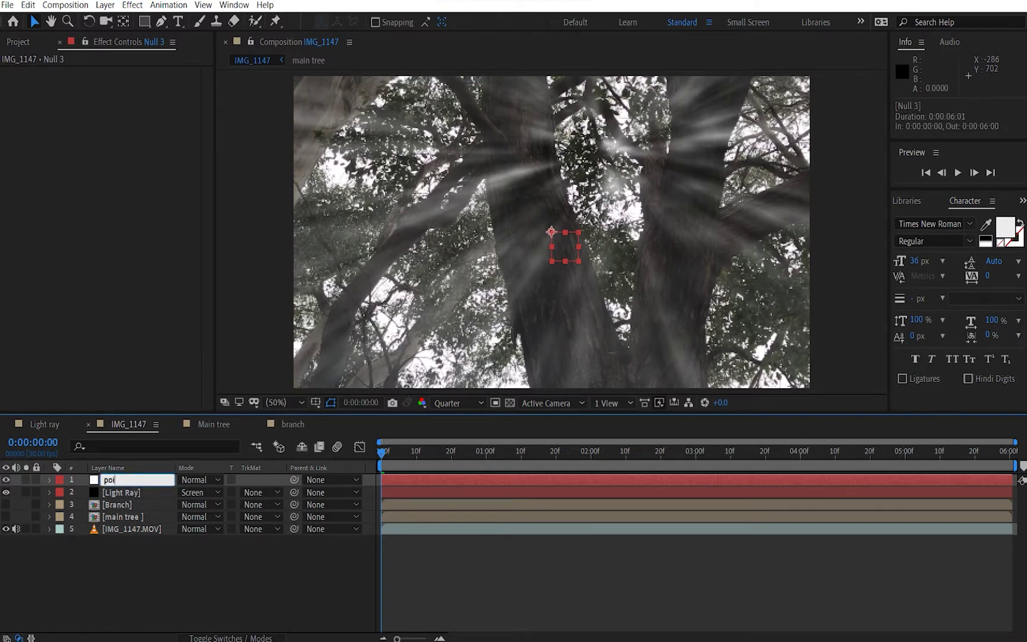
pyautogui.write('nt')
pyautogui.click(158, 567)
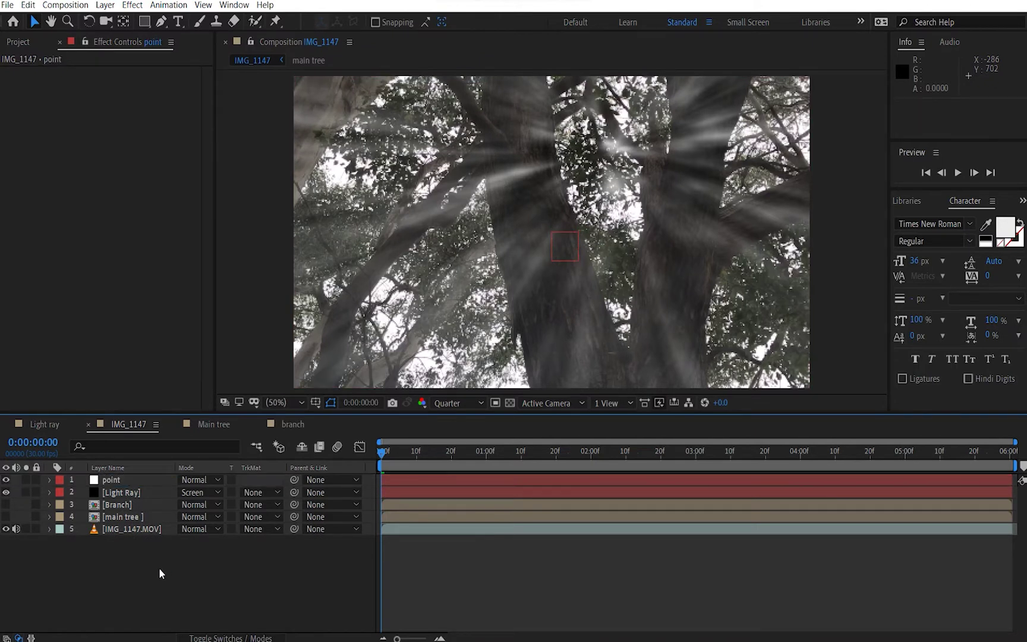
# Step: Select Light Ray and expand its CC Radial Blur properties
pyautogui.click(132, 494)
pyautogui.click(280, 545)
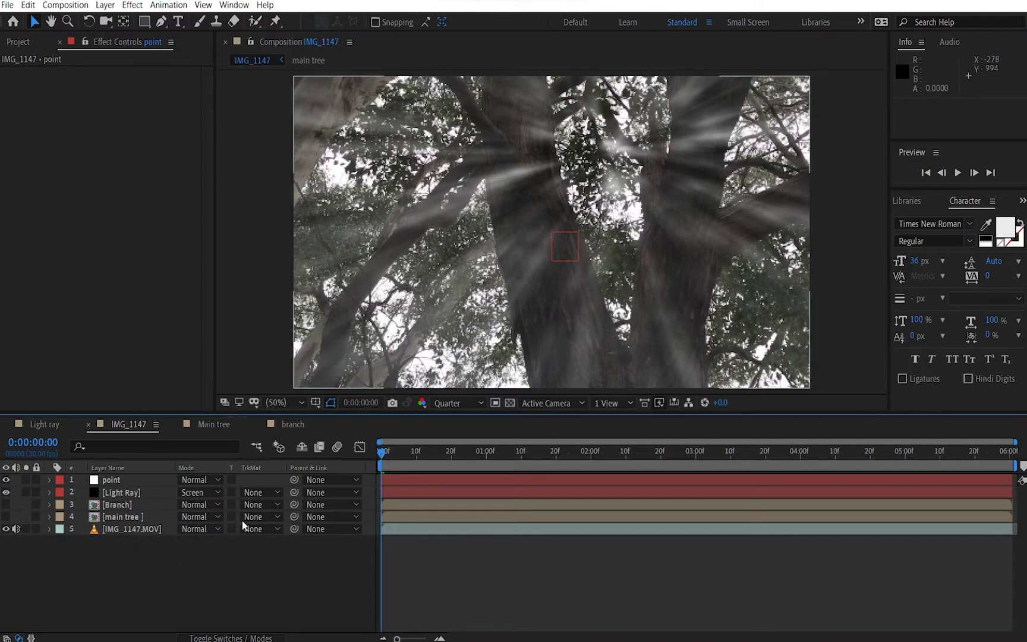
pyautogui.click(113, 481)
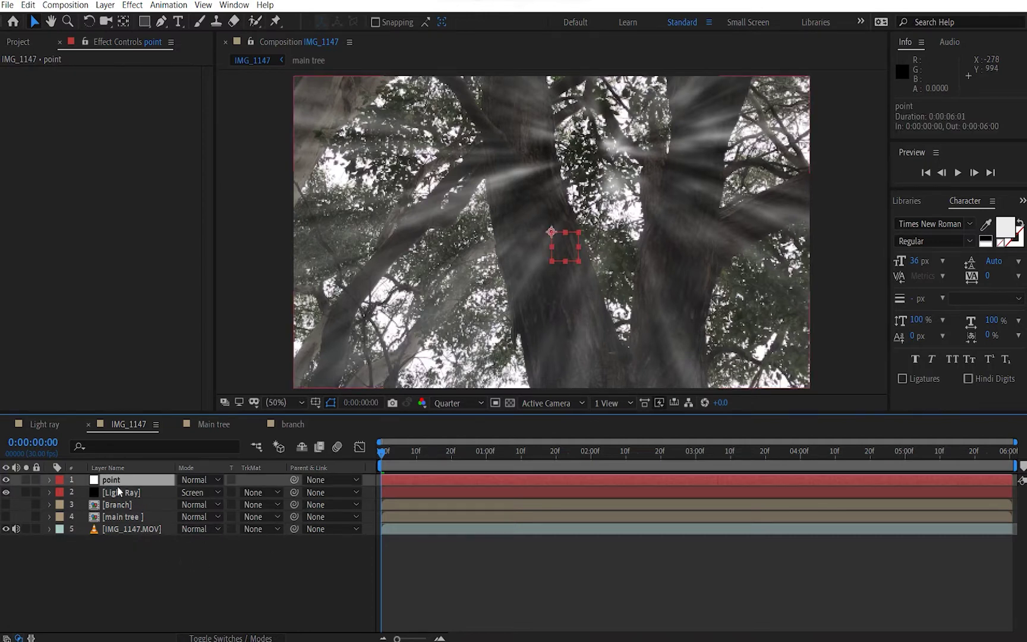
pyautogui.click(121, 491)
pyautogui.click(126, 483)
pyautogui.click(121, 493)
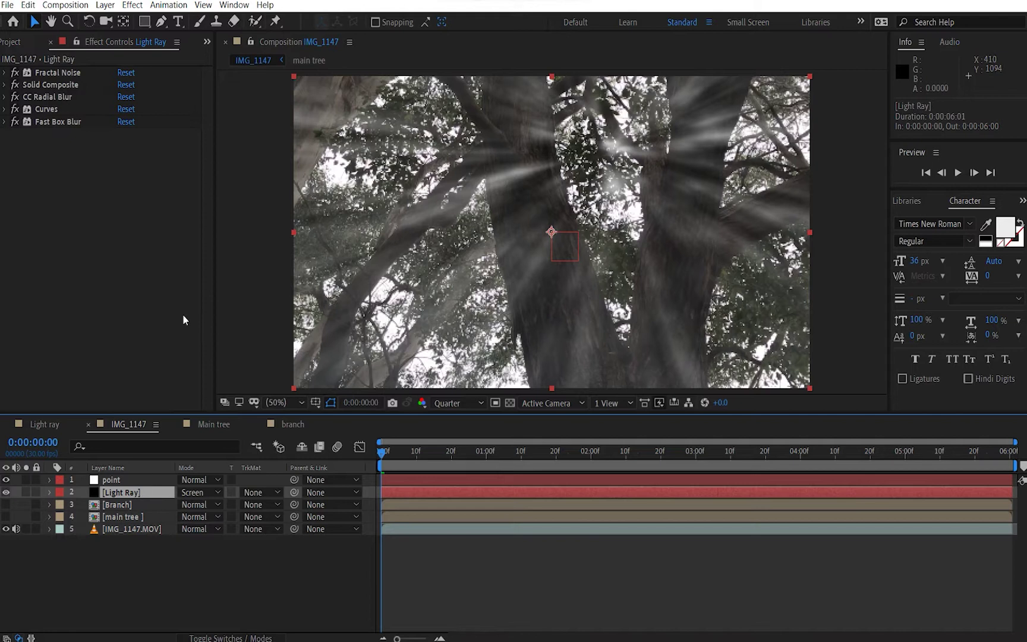
pyautogui.click(6, 97)
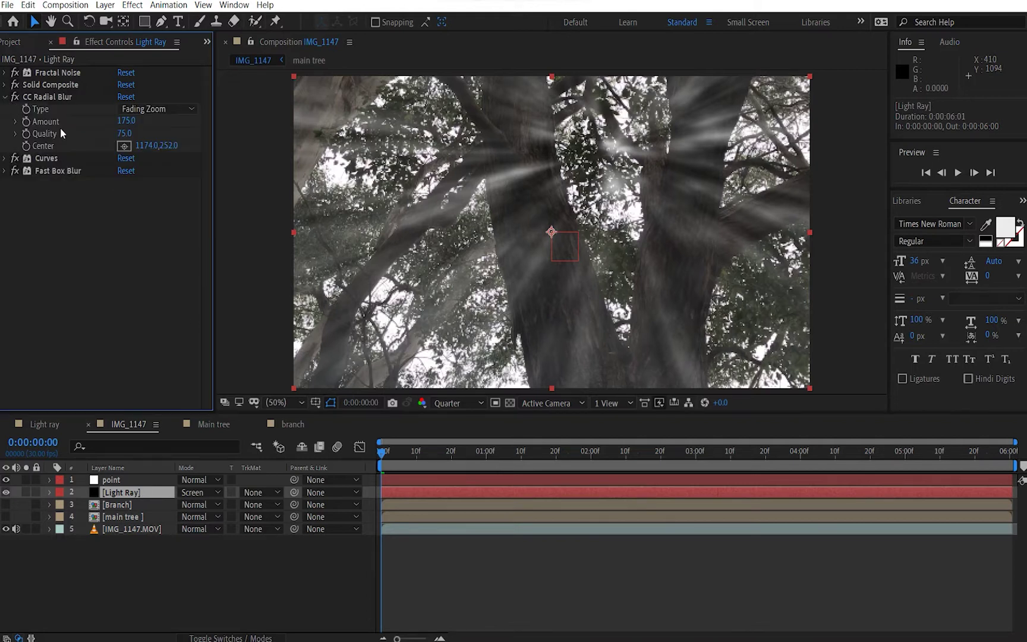
# Step: Link the radial blur Center to point with thisComp.layer("point").toComp([0,0,0])
pyautogui.keyDown('alt'); pyautogui.click(27, 146); pyautogui.keyUp('alt')
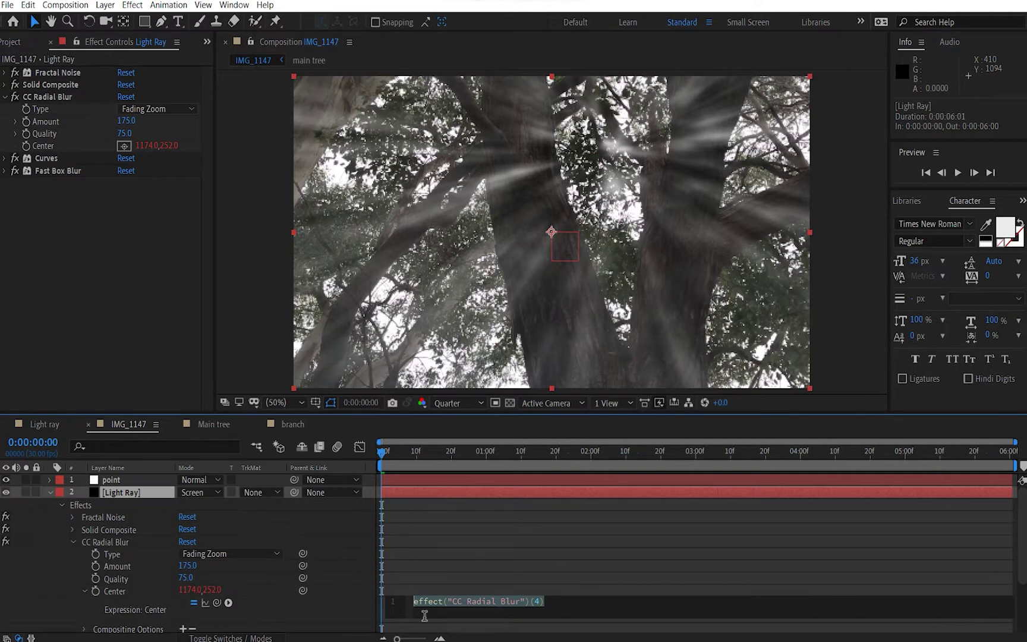
pyautogui.write('thisComp.layer("point").toComp([0,0,0]);')
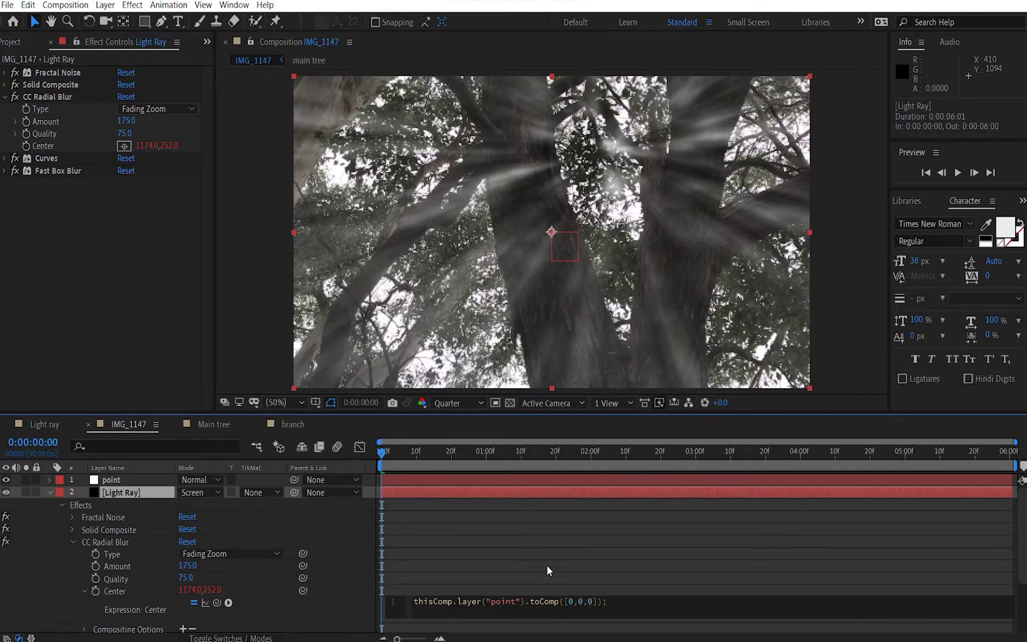
pyautogui.click(431, 548)
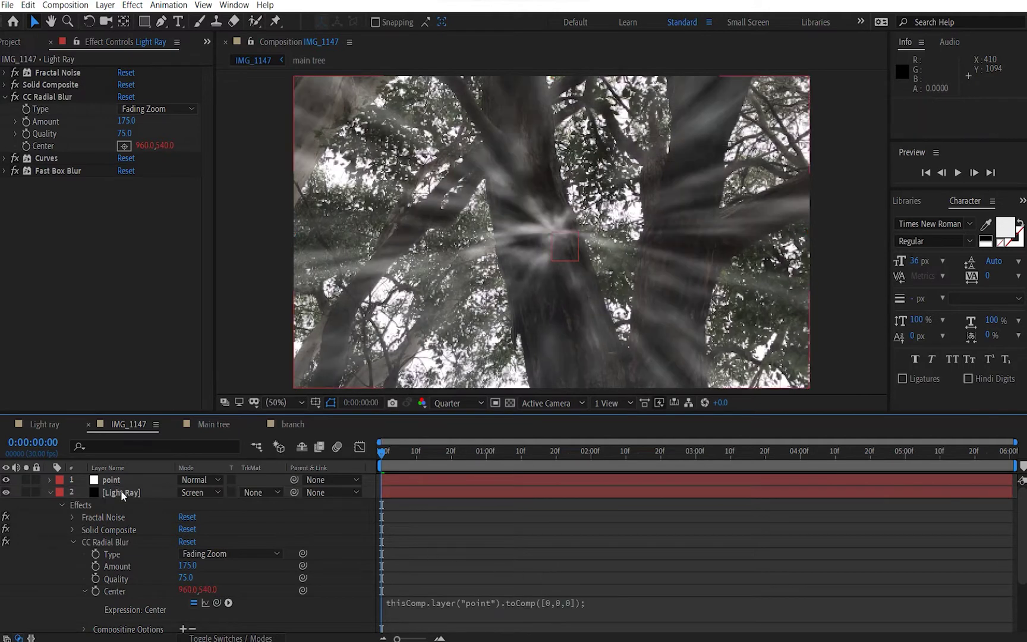
# Step: Make point a 3D layer and move it up into the branches near 1156, 210
pyautogui.click(51, 491)
pyautogui.click(118, 482)
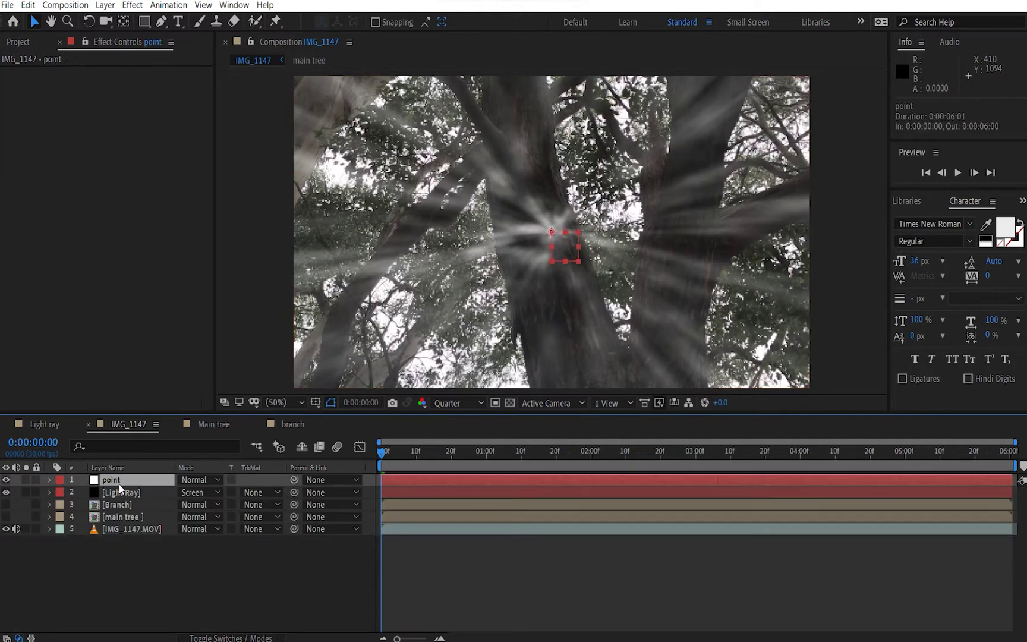
pyautogui.click(250, 638)
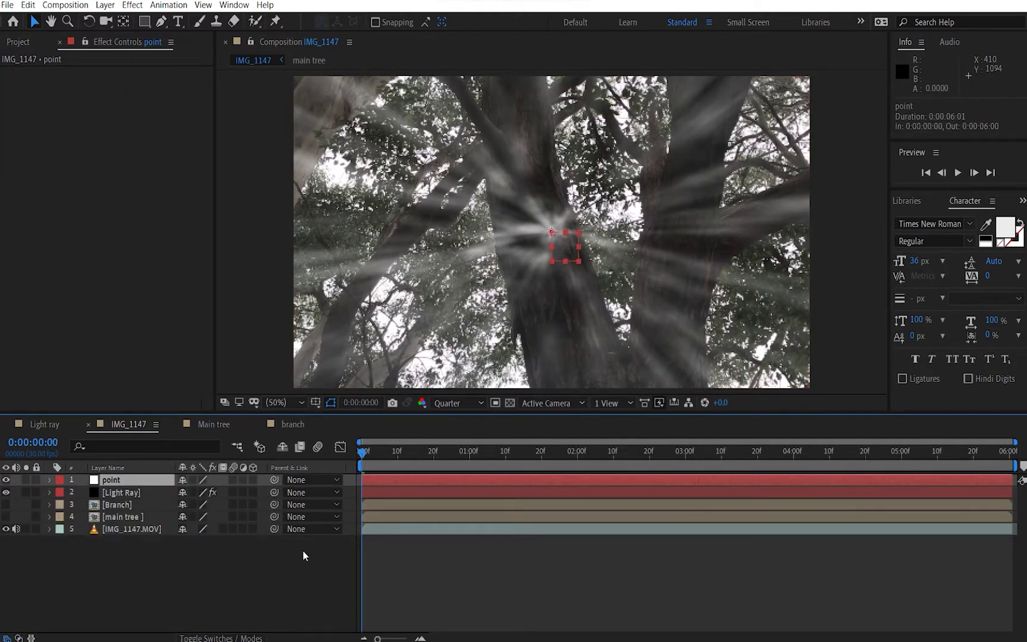
pyautogui.click(254, 479)
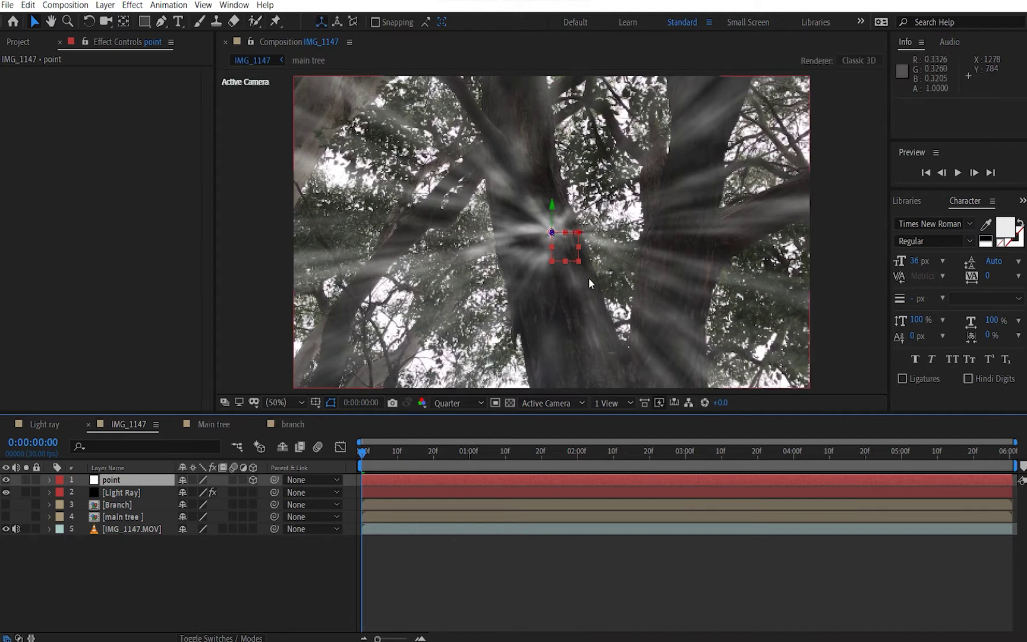
pyautogui.moveTo(570, 248); pyautogui.dragTo(614, 157)
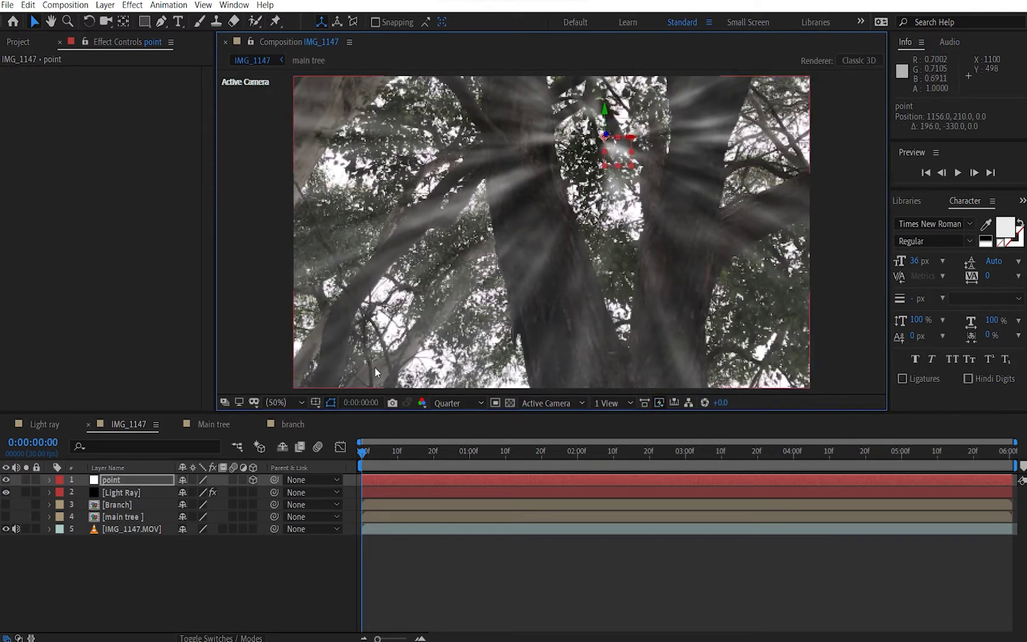
pyautogui.click(152, 548)
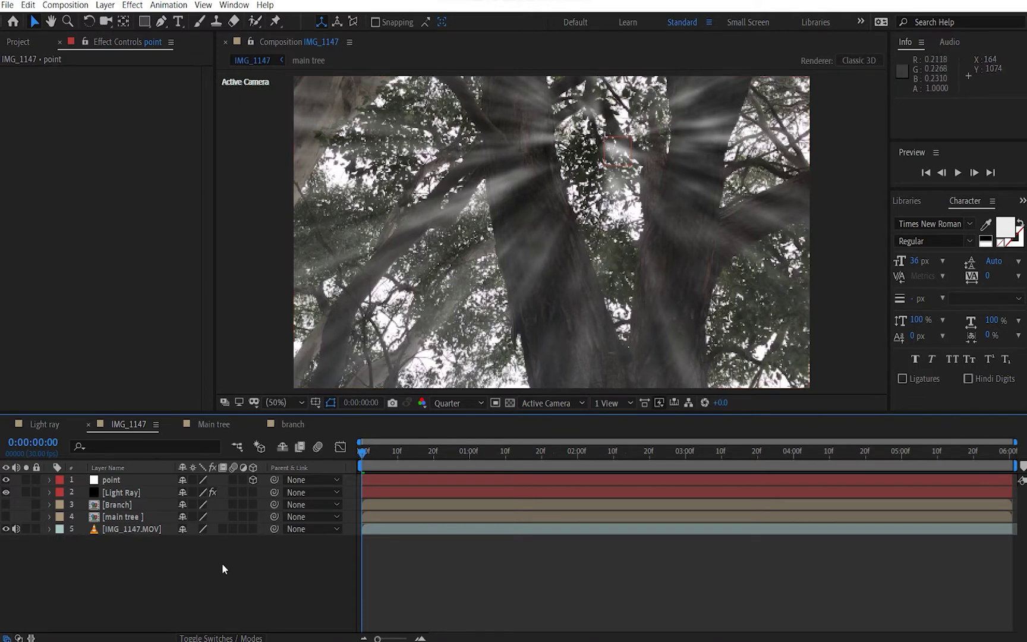
# Step: Create a white (FFFFFF) solid named 'tree matte' and place it below point
pyautogui.hotkey('ctrl', 'y')
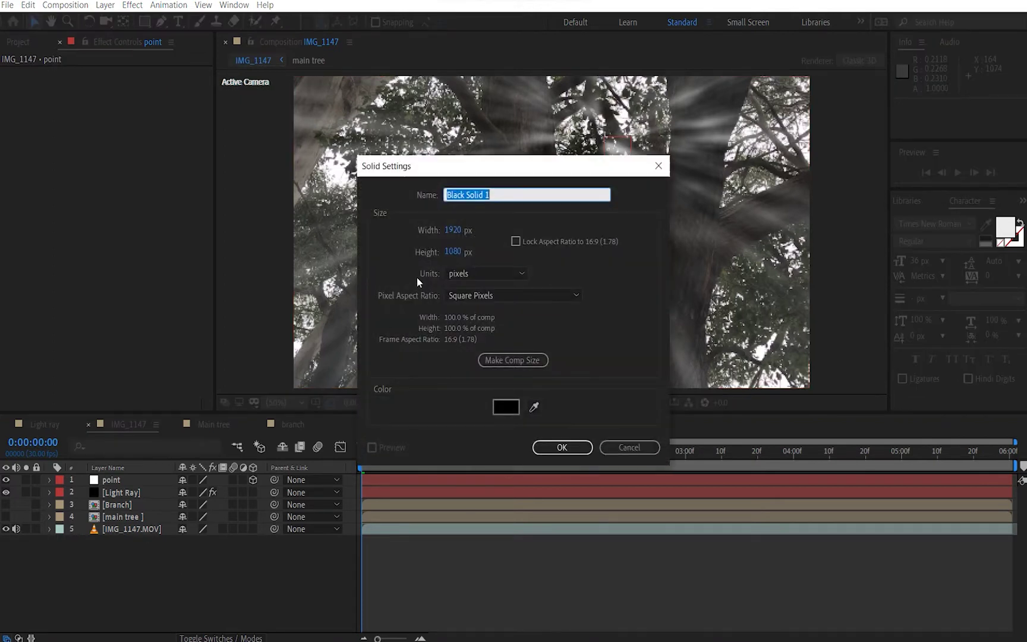
pyautogui.click(504, 404)
pyautogui.write('FFFFFF')
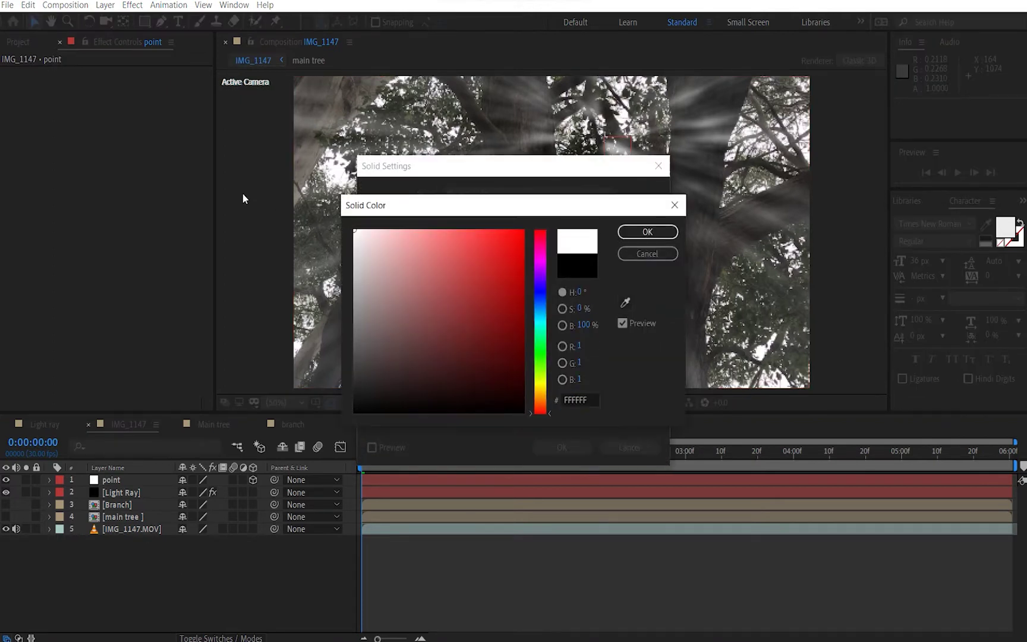
pyautogui.click(646, 231)
pyautogui.click(490, 195)
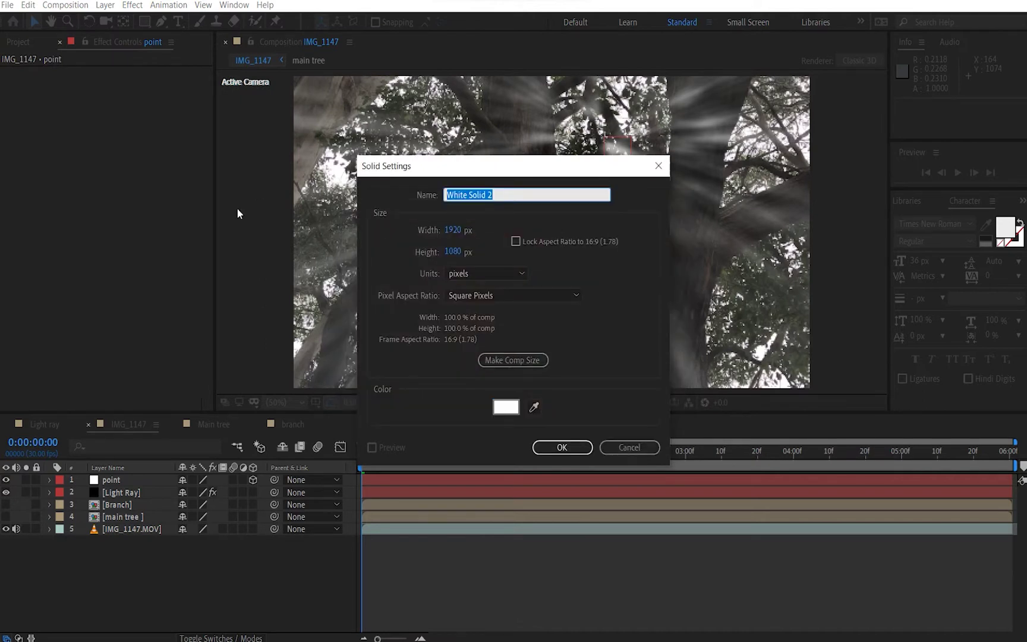
pyautogui.write('tree matte')
pyautogui.press('Return')
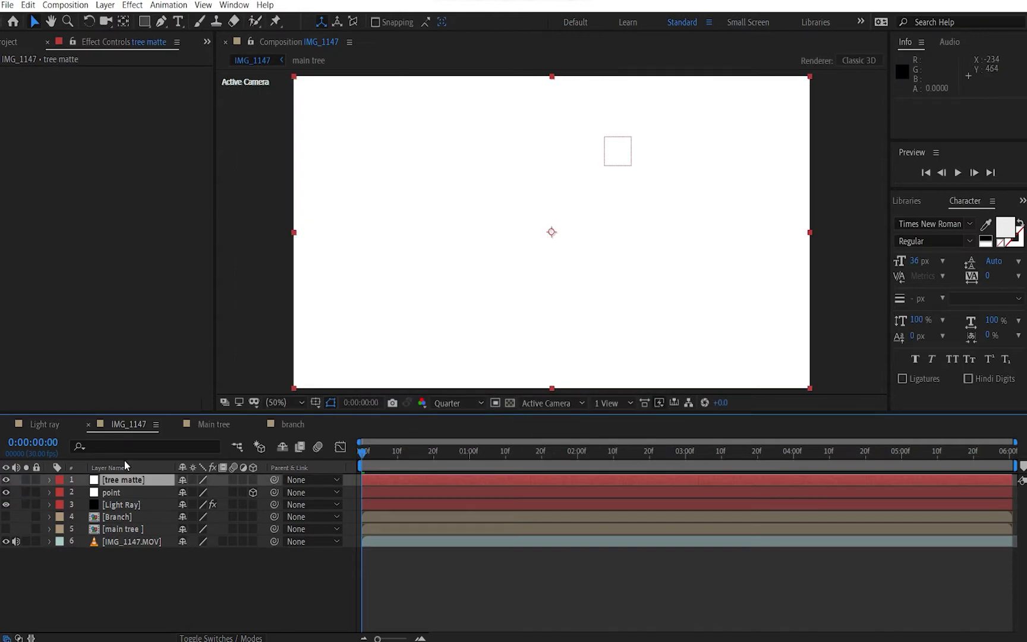
pyautogui.moveTo(128, 482)
pyautogui.mouseDown()
pyautogui.moveTo(134, 500)
pyautogui.moveTo(118, 497)
pyautogui.mouseUp()
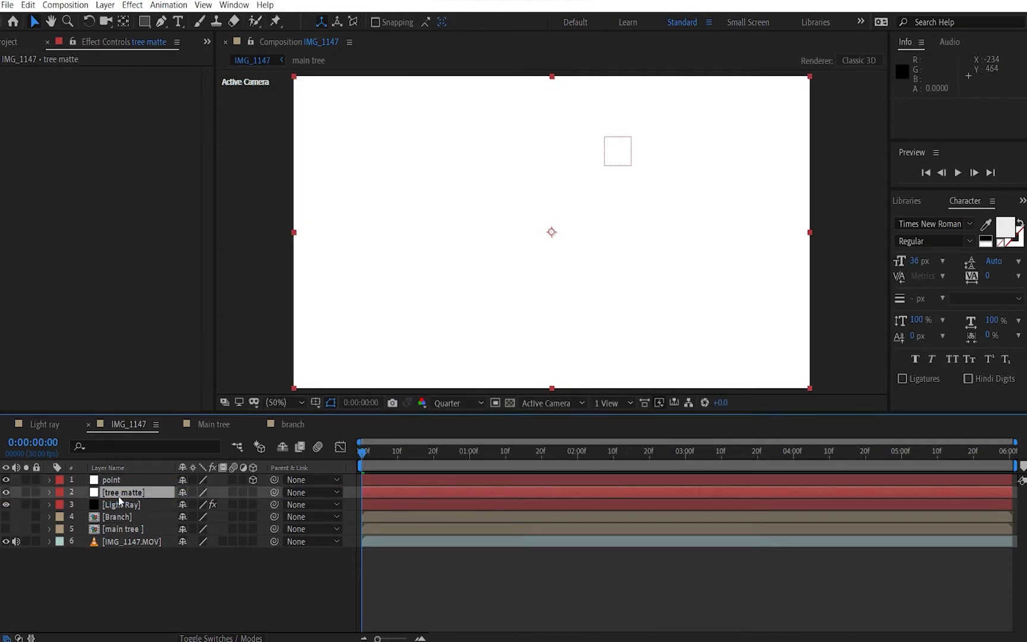
# Step: Apply Set Matte to tree matte, taking an inverted matte from main tree
pyautogui.hotkey('ctrl', 'space')
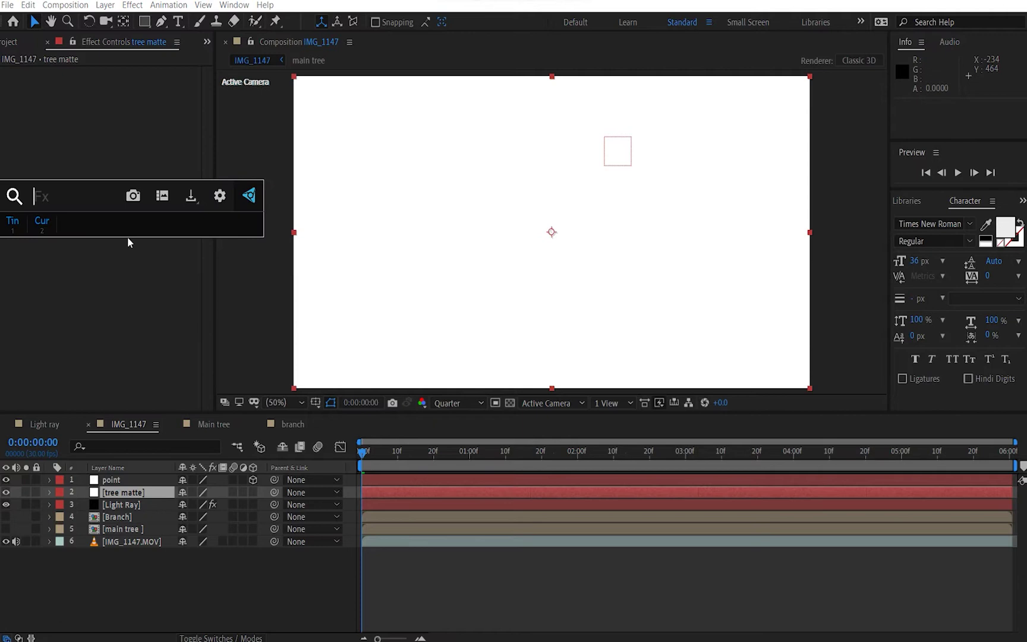
pyautogui.write('set')
pyautogui.click(118, 258)
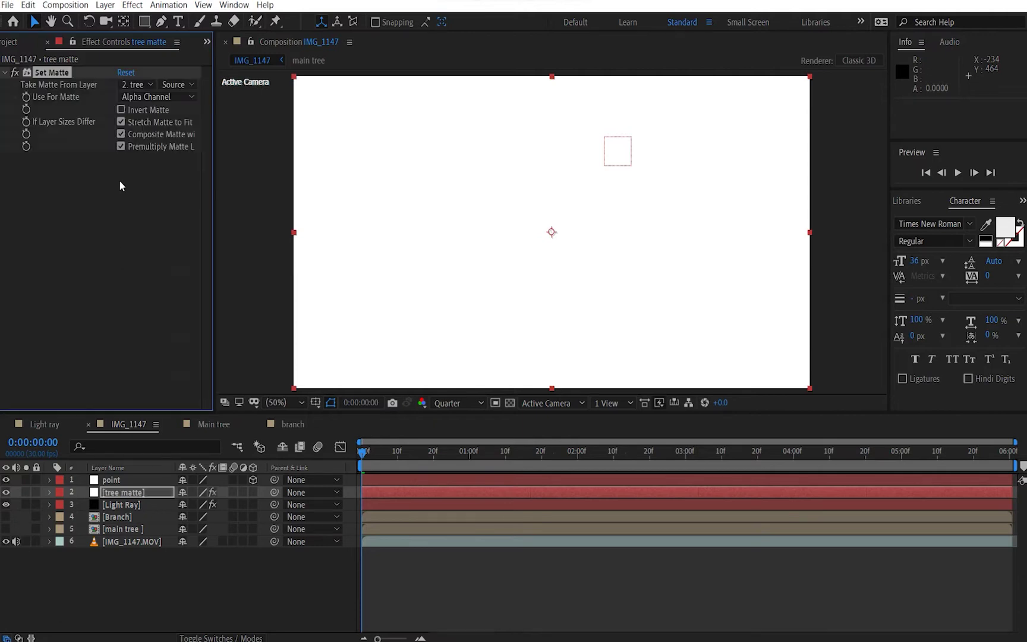
pyautogui.click(133, 85)
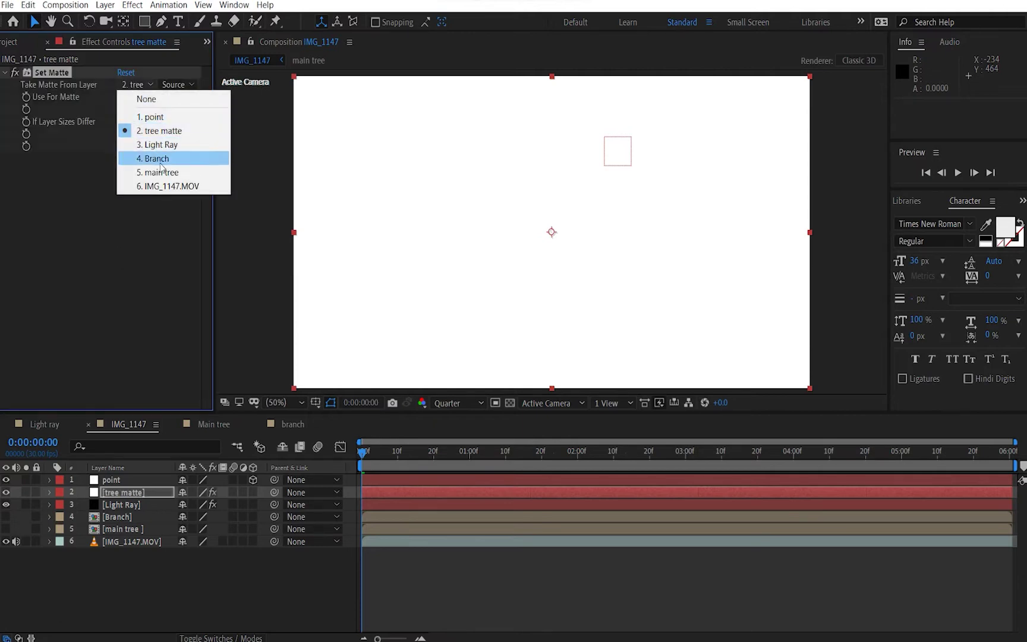
pyautogui.click(161, 172)
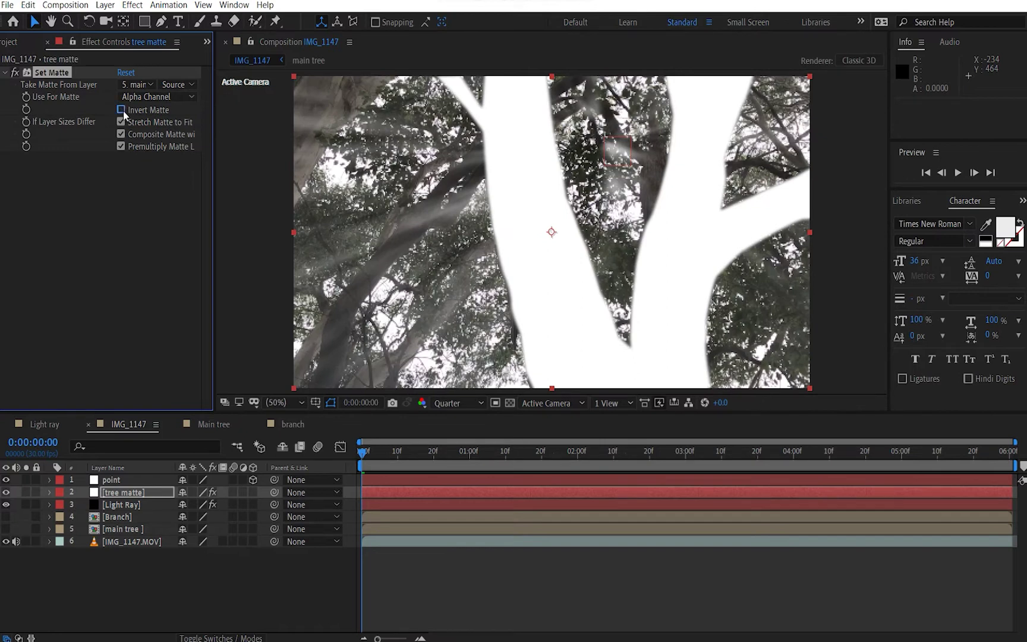
pyautogui.click(121, 110)
pyautogui.click(94, 227)
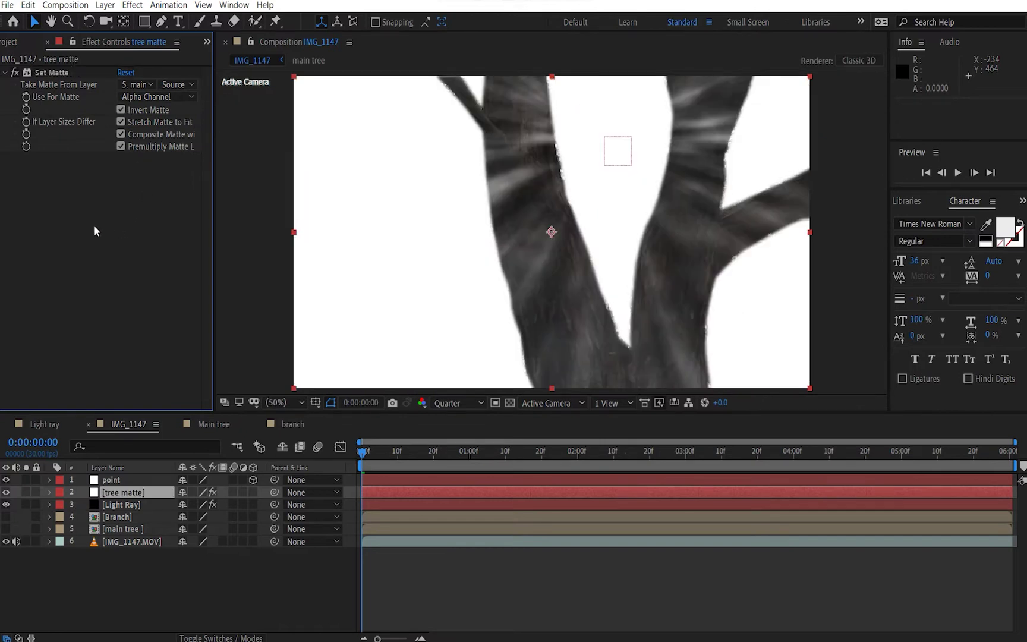
# Step: Duplicate the Set Matte effect and switch its source to the Branch layer
pyautogui.click(63, 74)
pyautogui.hotkey('ctrl', 'd')
pyautogui.click(135, 171)
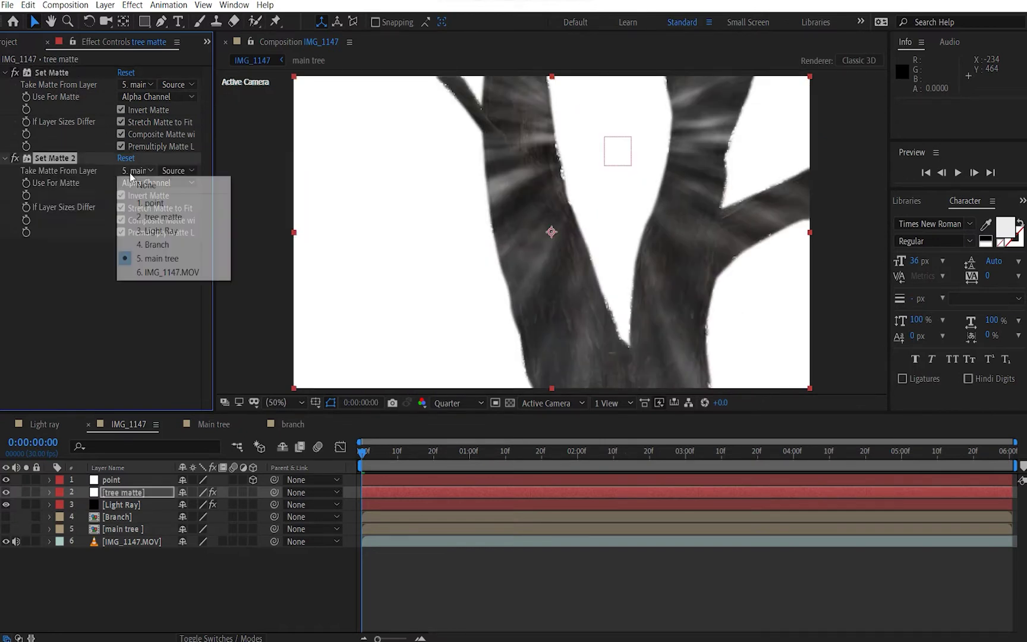
pyautogui.click(157, 244)
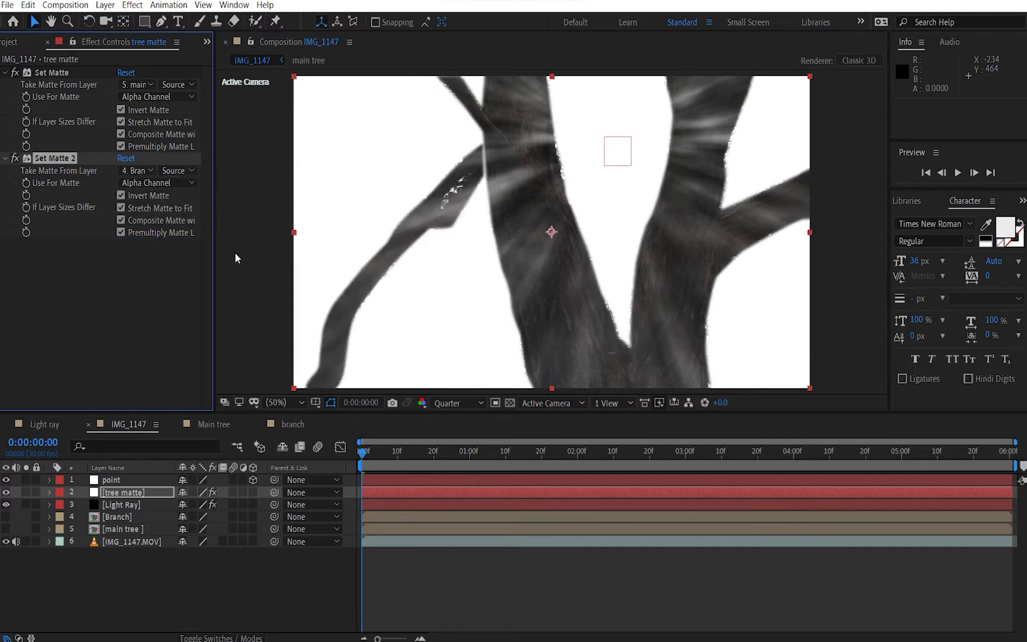
# Step: Set Light Ray's track matte to Alpha Matte from the tree matte layer
pyautogui.click(145, 504)
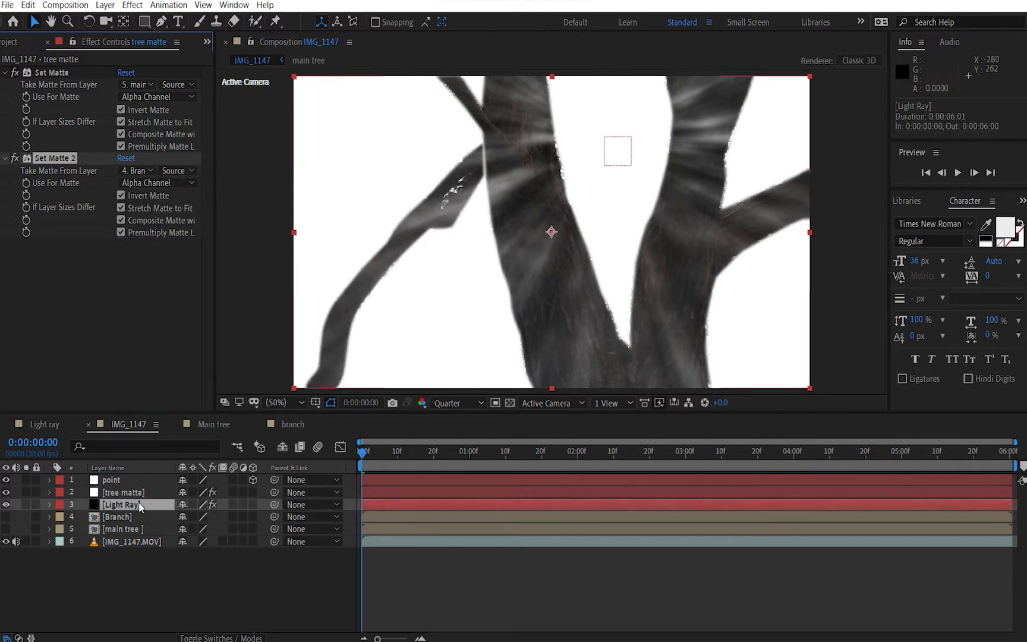
pyautogui.click(222, 638)
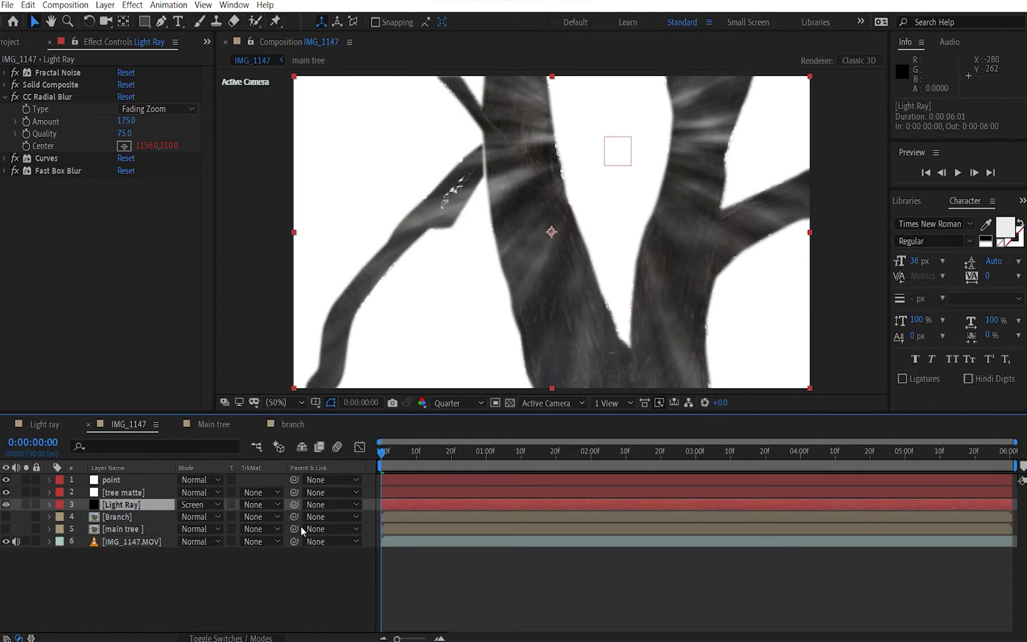
pyautogui.click(259, 505)
pyautogui.click(346, 536)
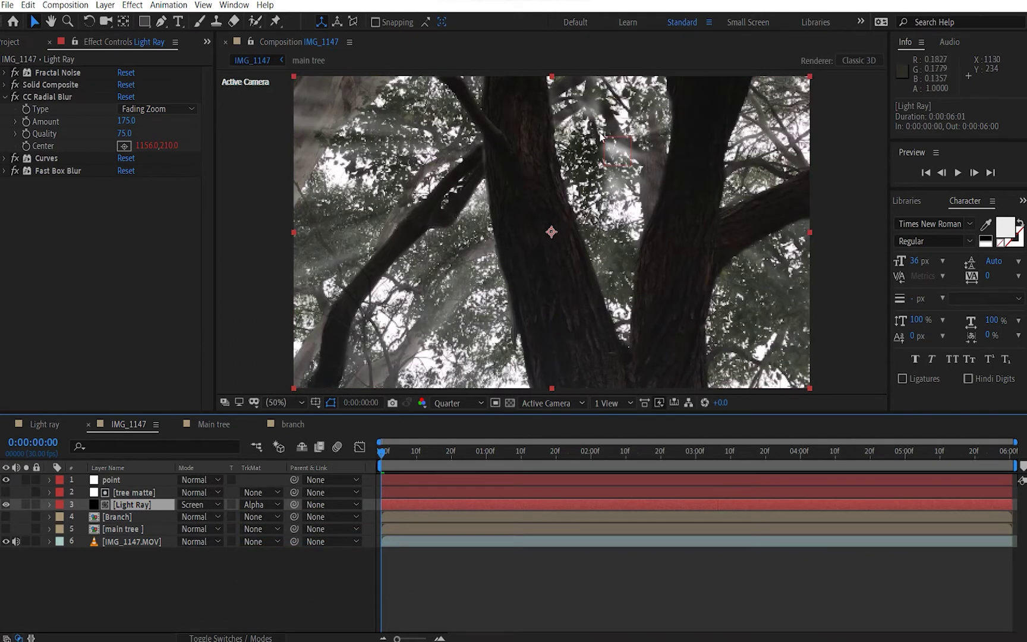
pyautogui.click(157, 564)
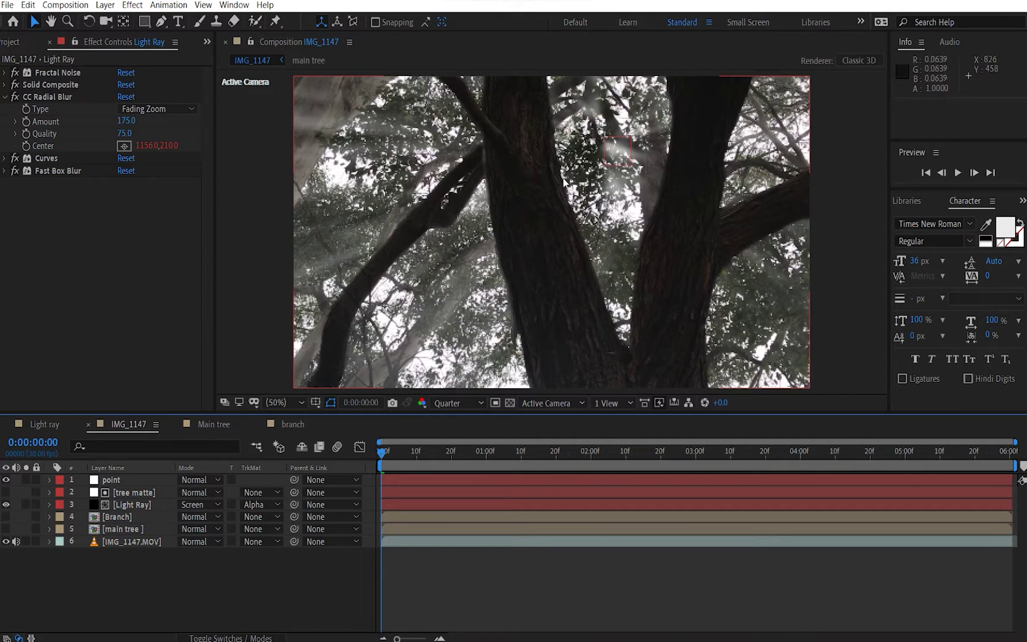
pyautogui.click(132, 505)
# Step: Duplicate Light Ray and set the copy to No Track Matte
pyautogui.hotkey('ctrl', 'd')
pyautogui.moveTo(132, 509); pyautogui.dragTo(132, 498)
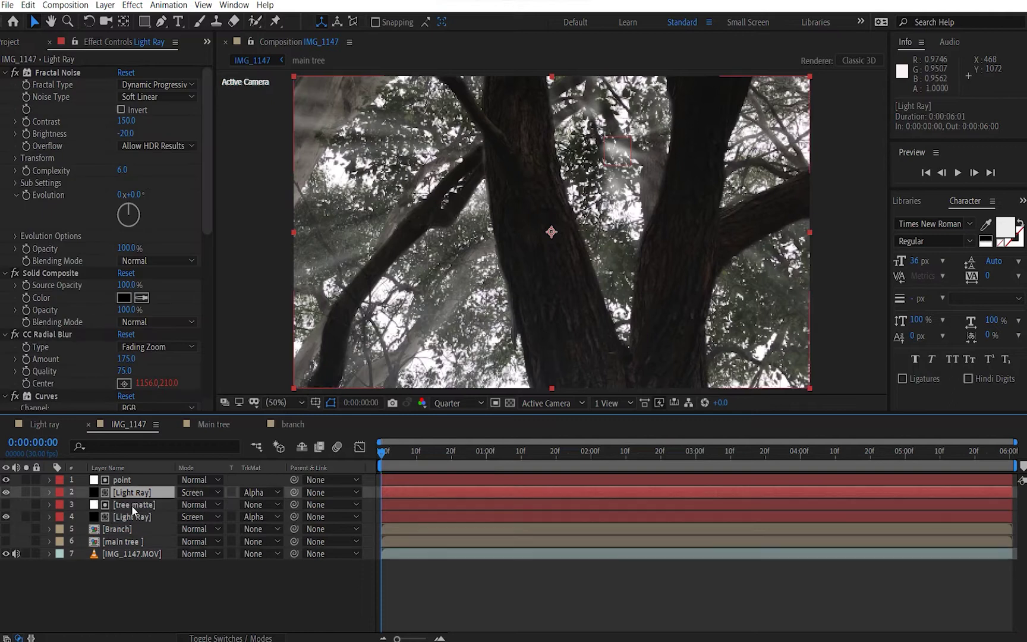
pyautogui.click(259, 493)
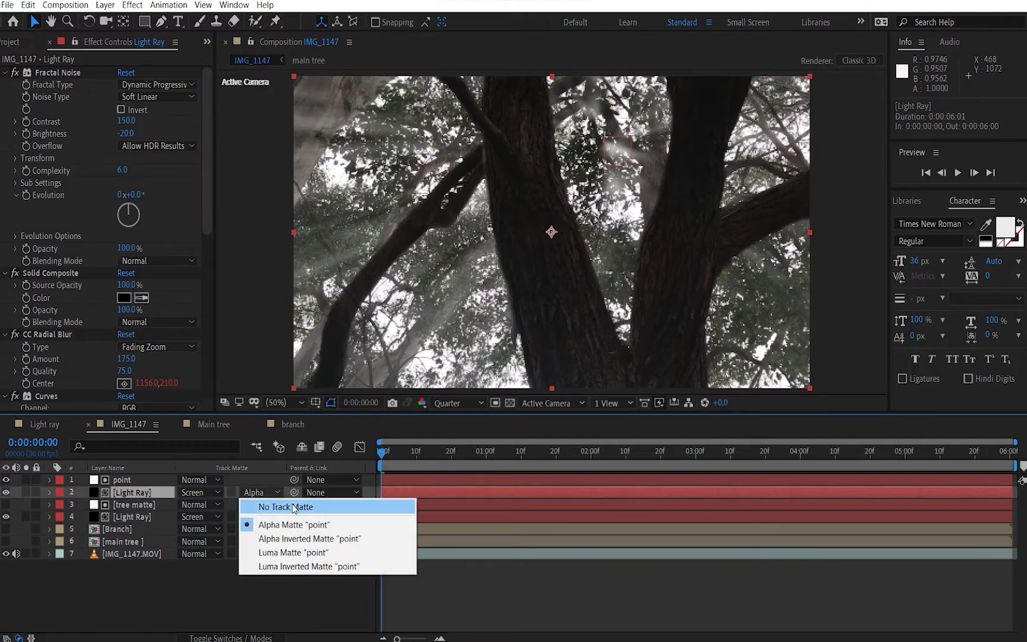
pyautogui.click(262, 506)
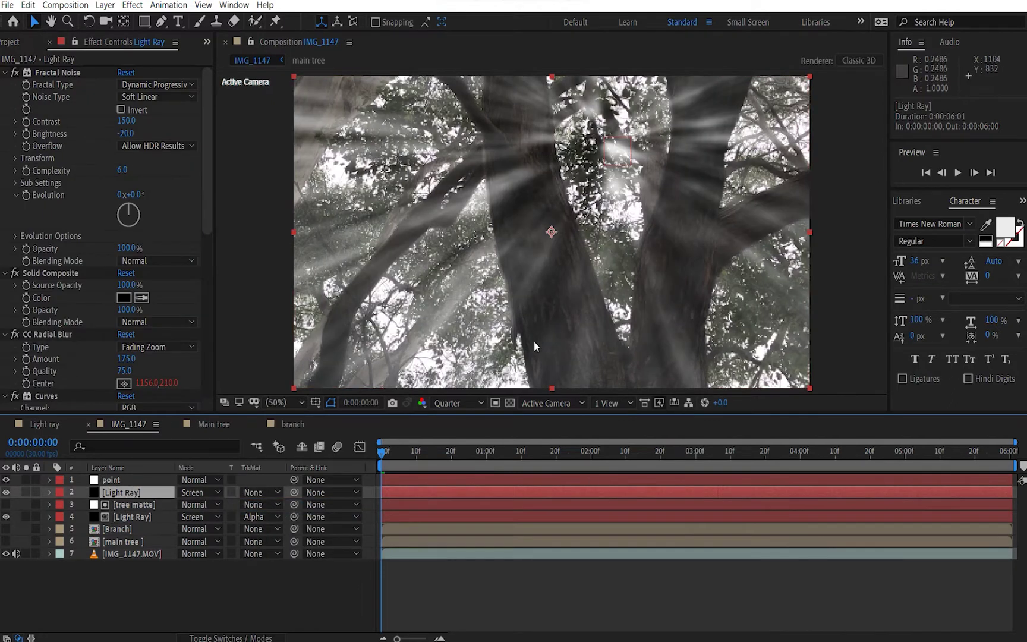
# Step: Apply Set Matte from main tree to the Light Ray copy and solo it
pyautogui.scroll(-1, 148, 277)
pyautogui.scroll(-6, 148, 277)
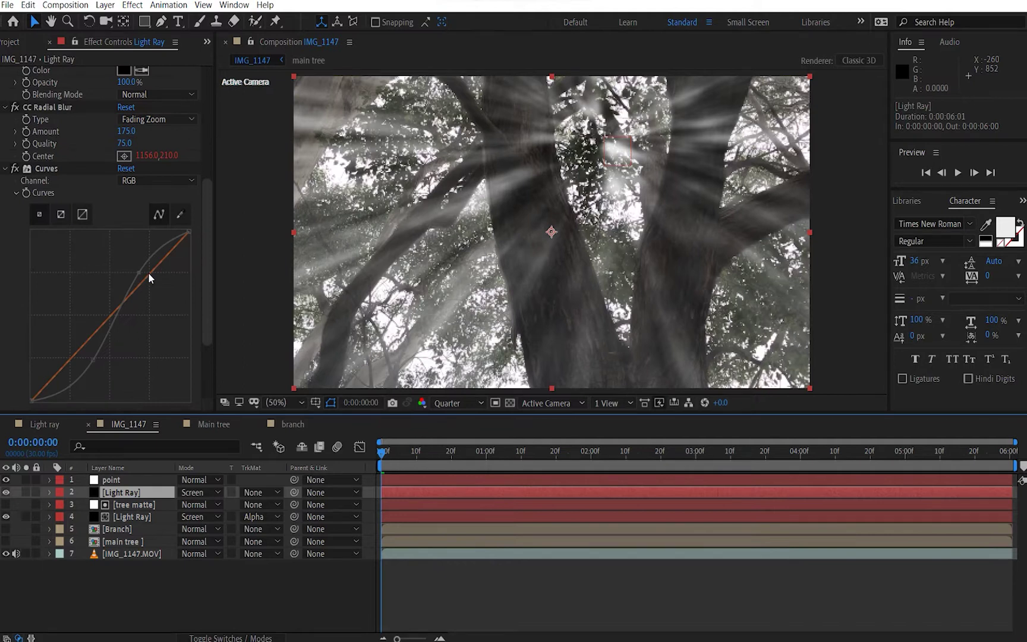
pyautogui.click(6, 169)
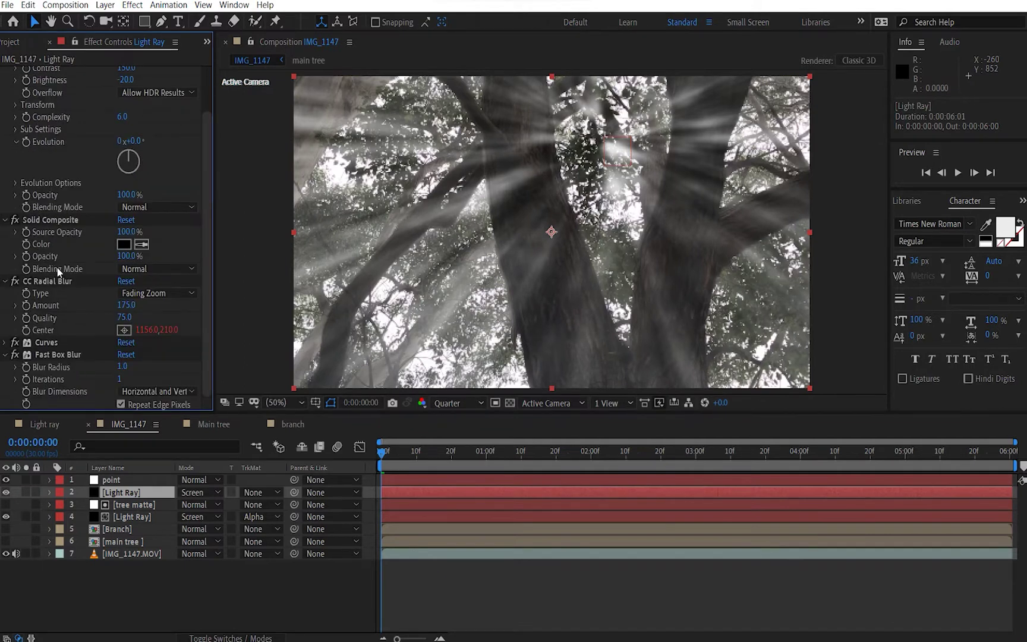
pyautogui.hotkey('ctrl', 'space')
pyautogui.write('se')
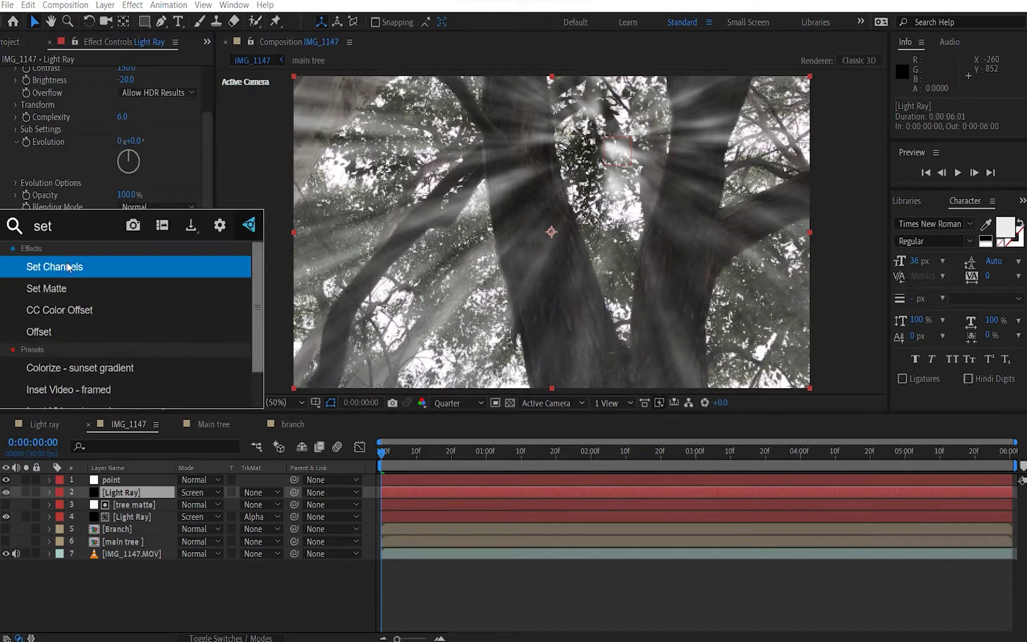
pyautogui.click(60, 288)
pyautogui.click(139, 343)
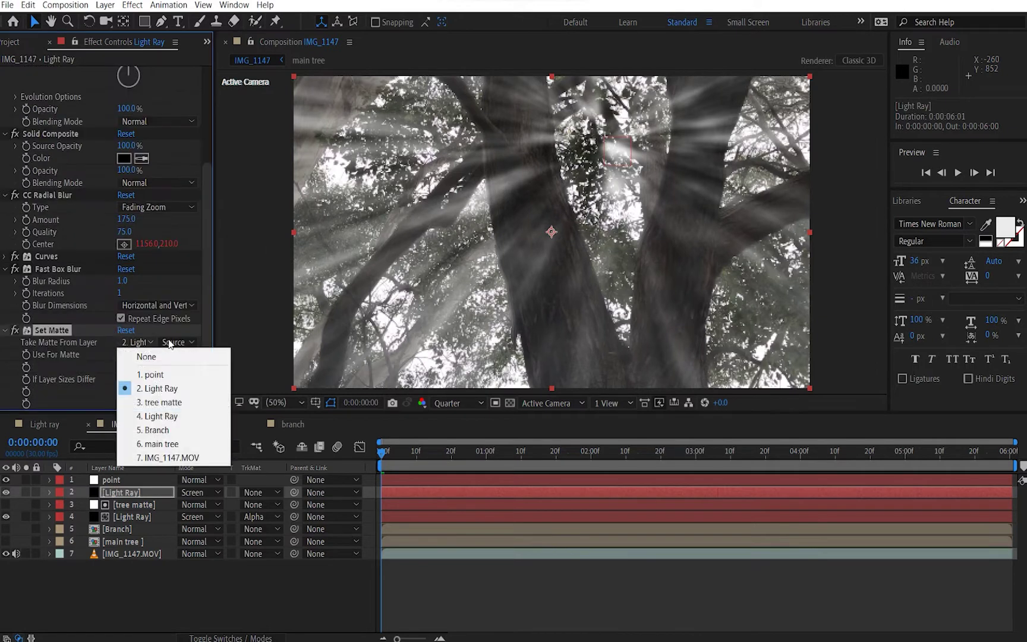
pyautogui.click(152, 444)
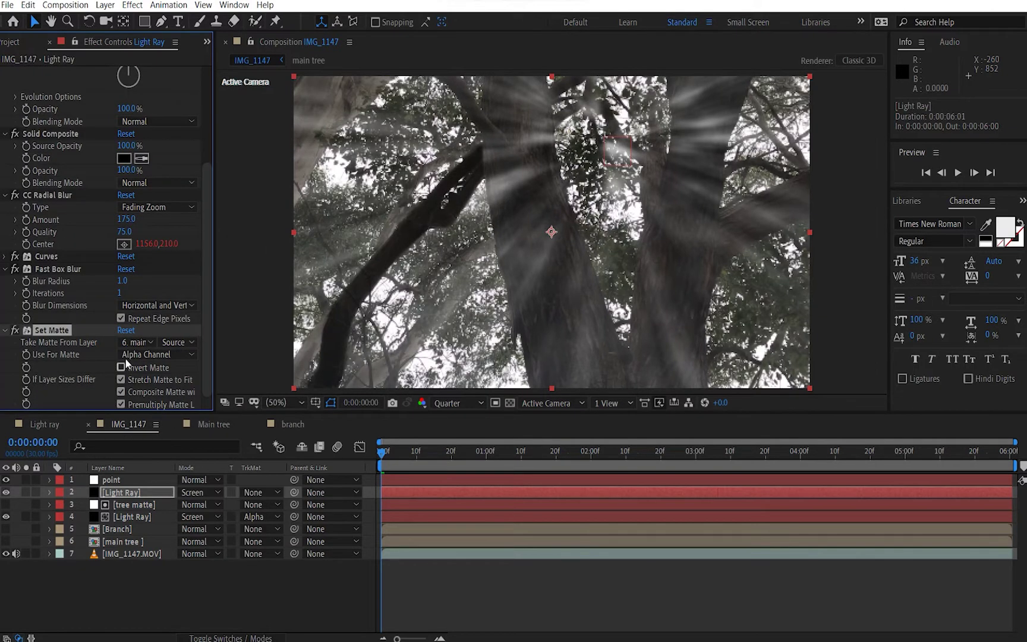
pyautogui.click(26, 493)
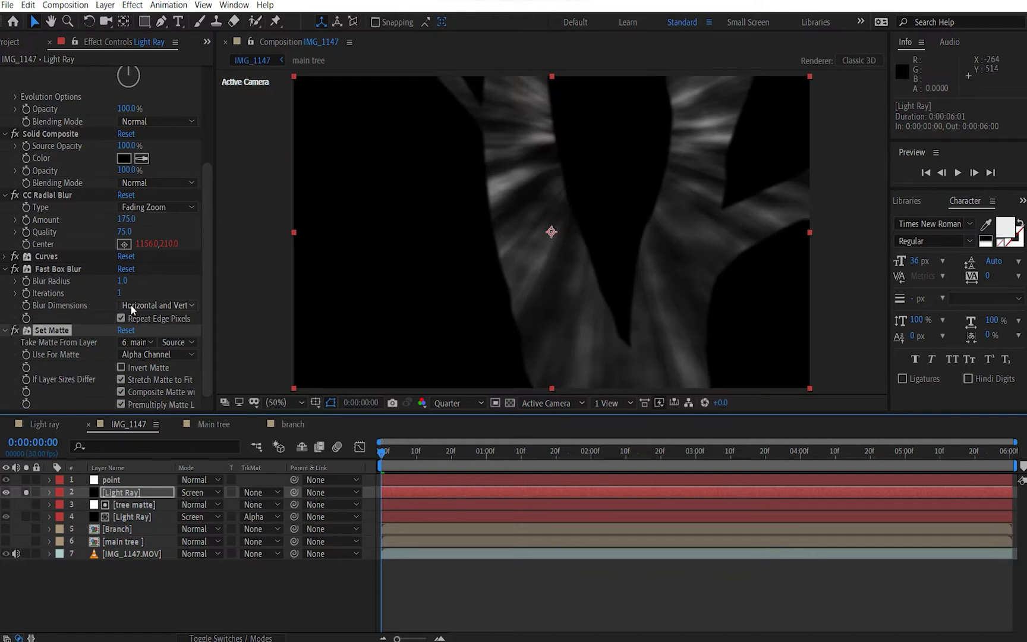
# Step: Lower the Light Ray copy's opacity, trying 30% and then 35%
pyautogui.press('t')
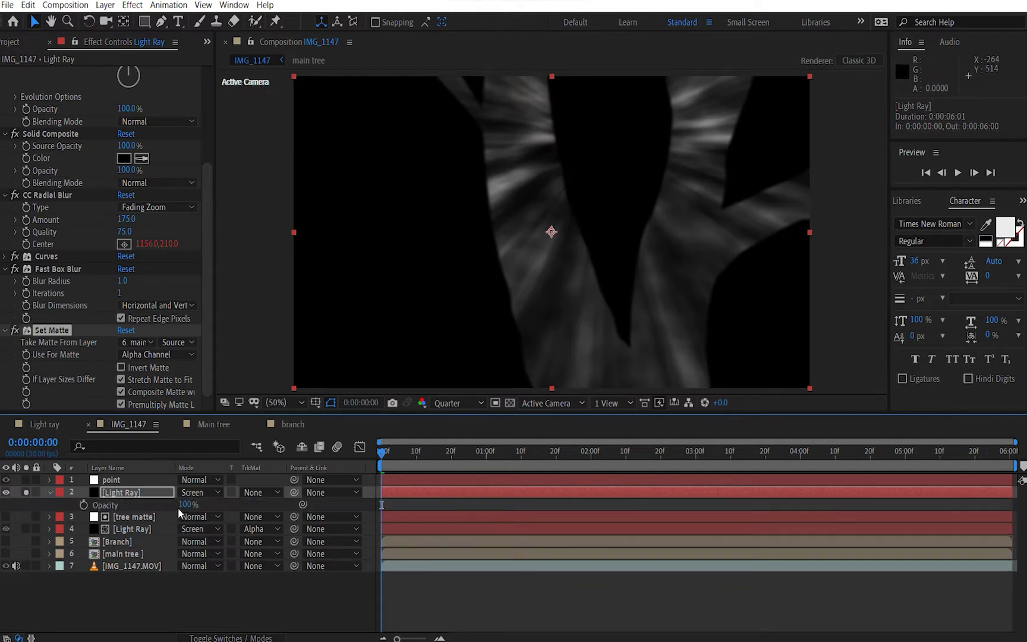
pyautogui.moveTo(186, 504); pyautogui.dragTo(151, 509)
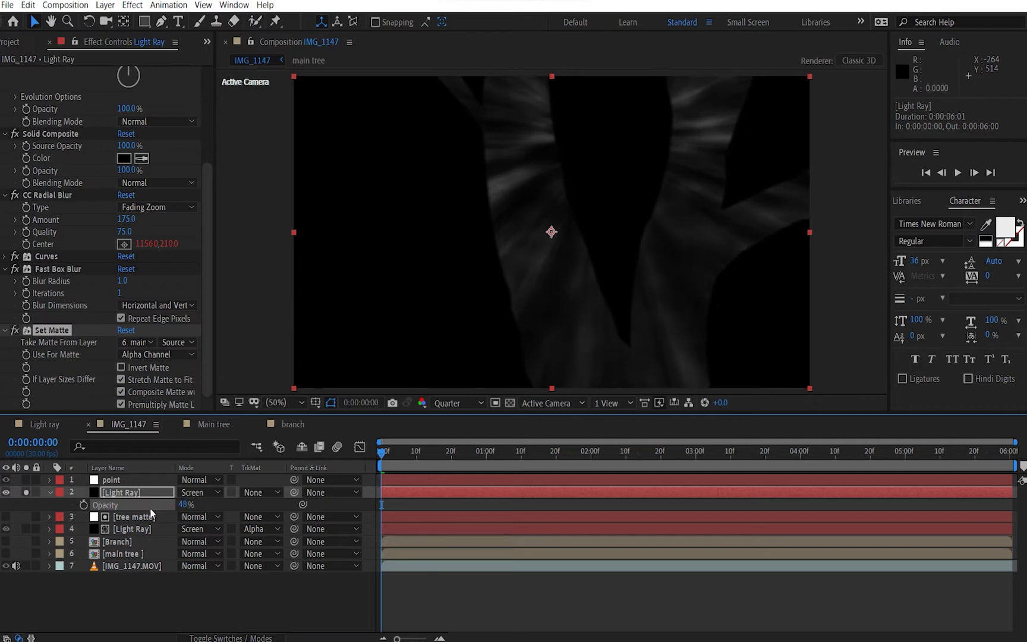
pyautogui.click(185, 505)
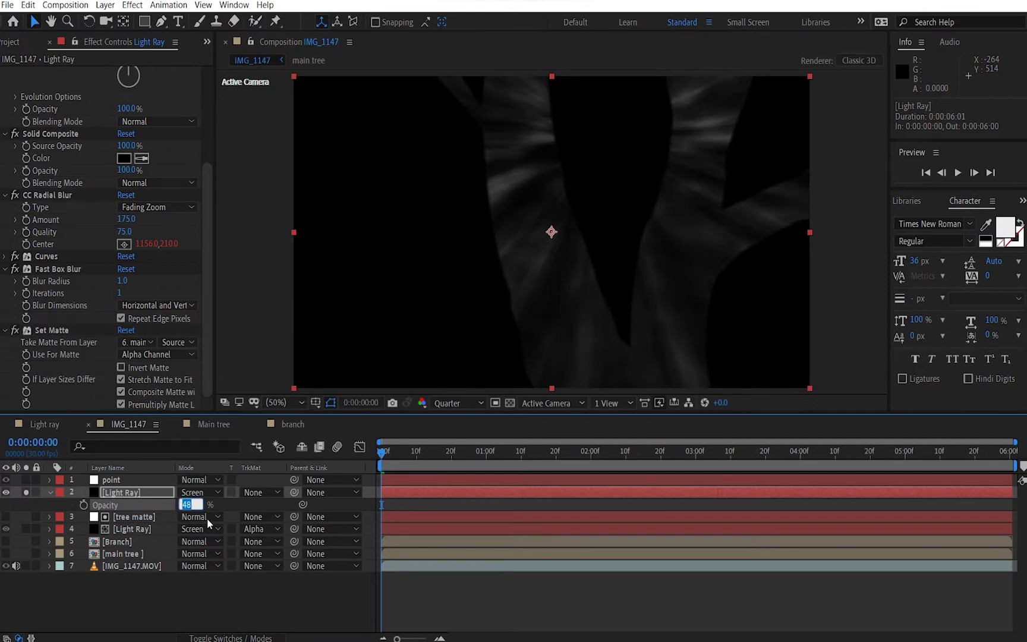
pyautogui.press('Return')
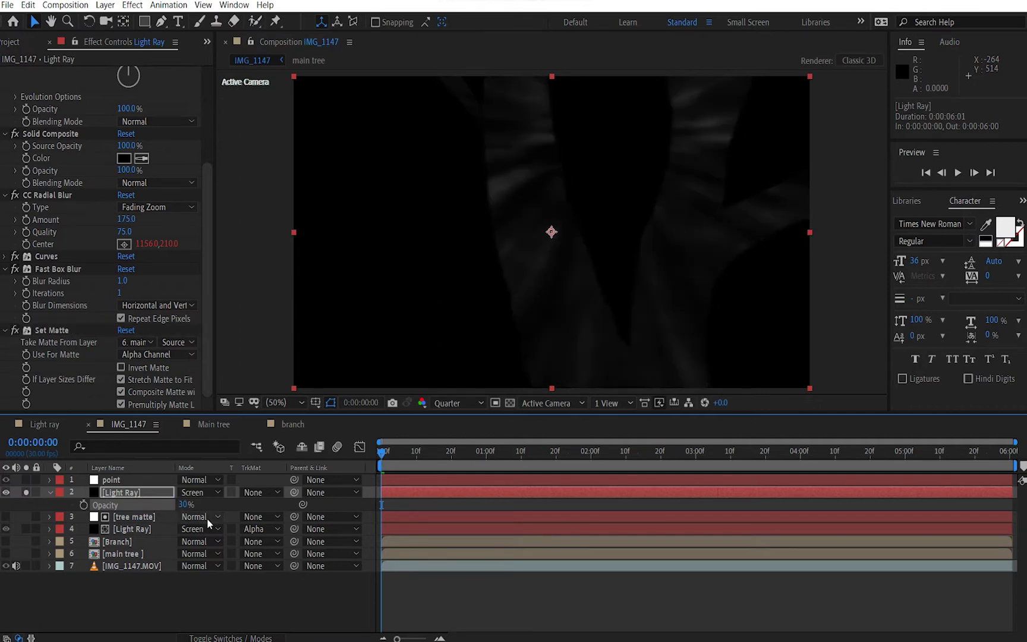
pyautogui.click(188, 506)
pyautogui.write('3')
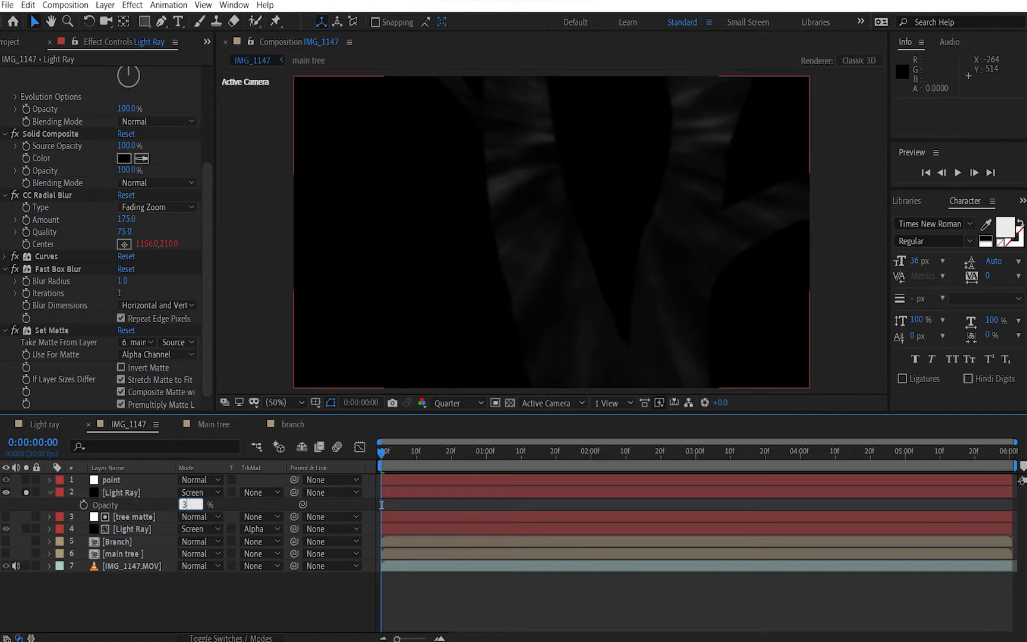
pyautogui.write('5')
pyautogui.press('Return')
# Step: Set Fractal Noise Scale Height to 45 and steepen the Curves S-shape
pyautogui.scroll(5, 74, 249)
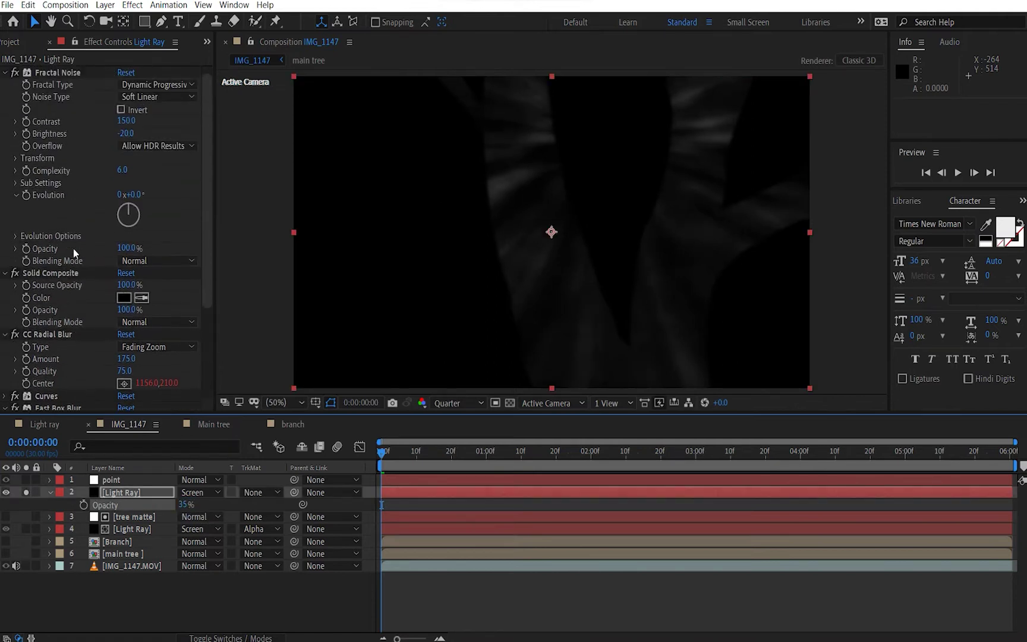
pyautogui.click(15, 159)
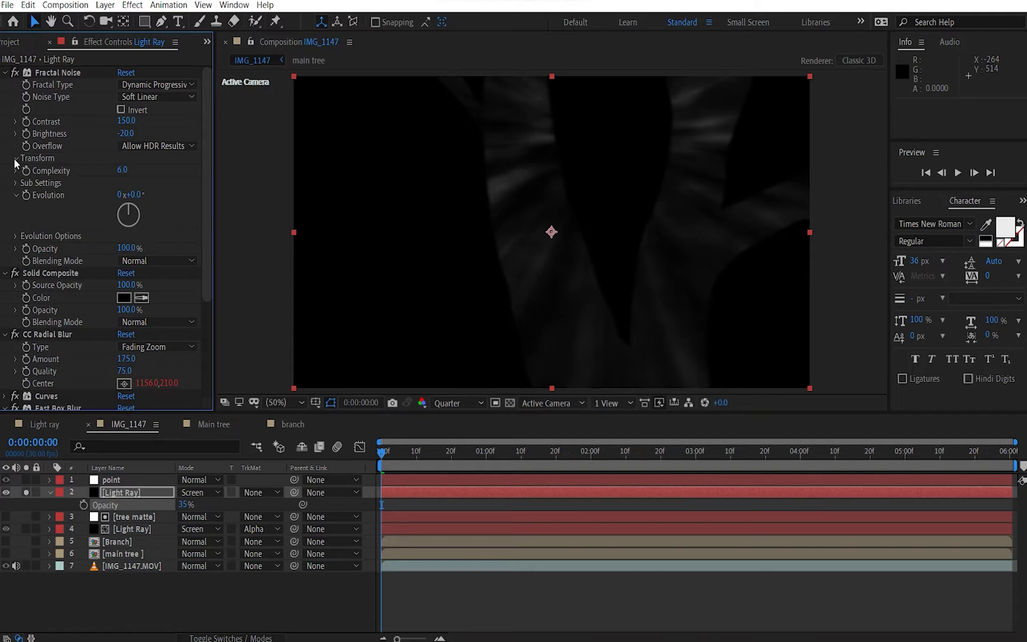
pyautogui.moveTo(123, 219)
pyautogui.mouseDown()
pyautogui.moveTo(134, 219)
pyautogui.moveTo(110, 223)
pyautogui.mouseUp()
pyautogui.click(126, 238)
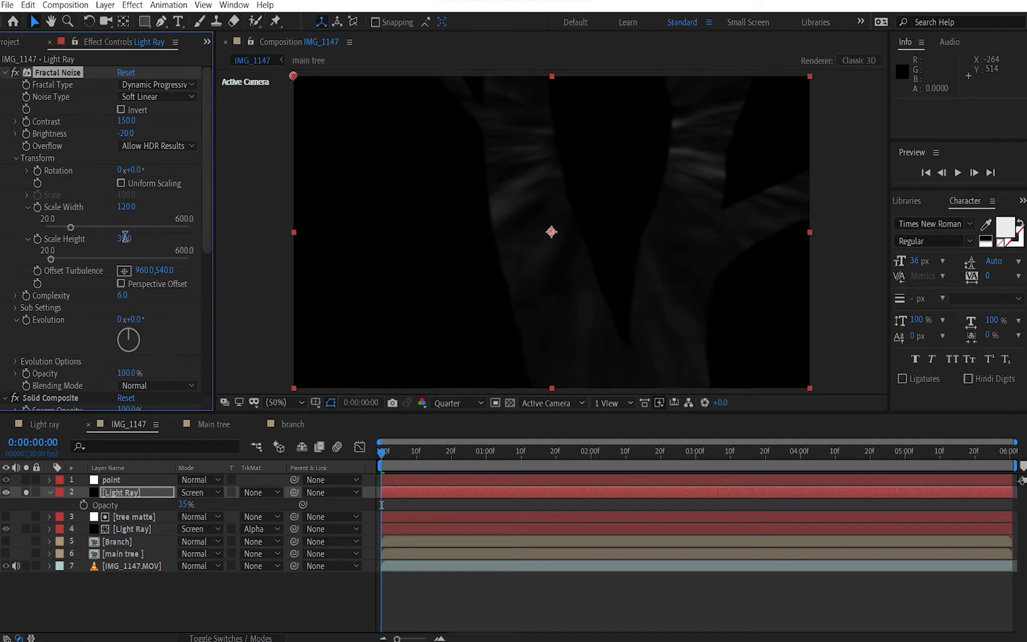
pyautogui.write('45')
pyautogui.press('Return')
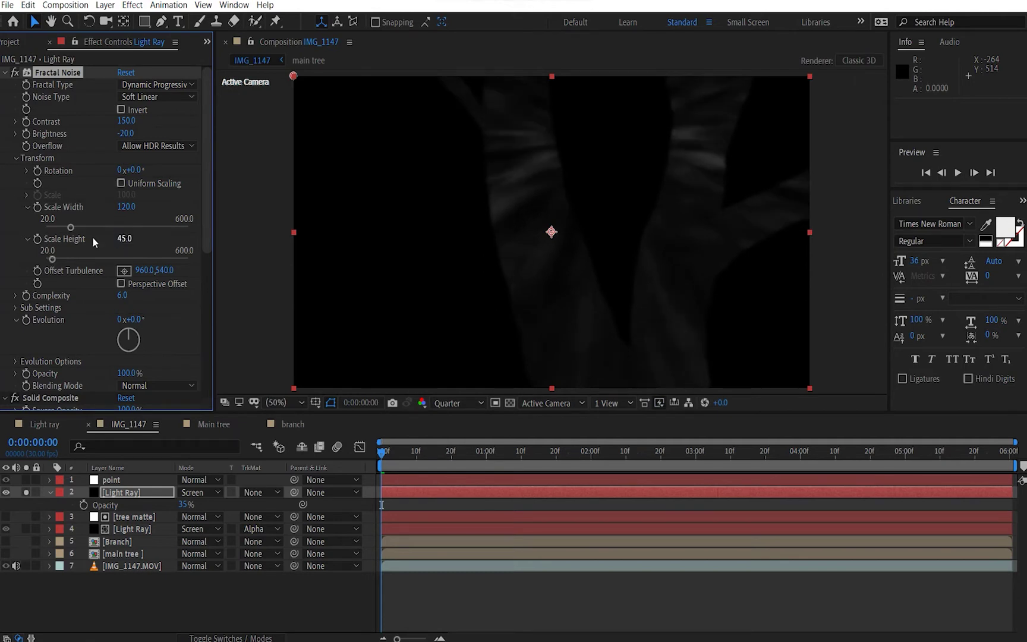
pyautogui.click(6, 72)
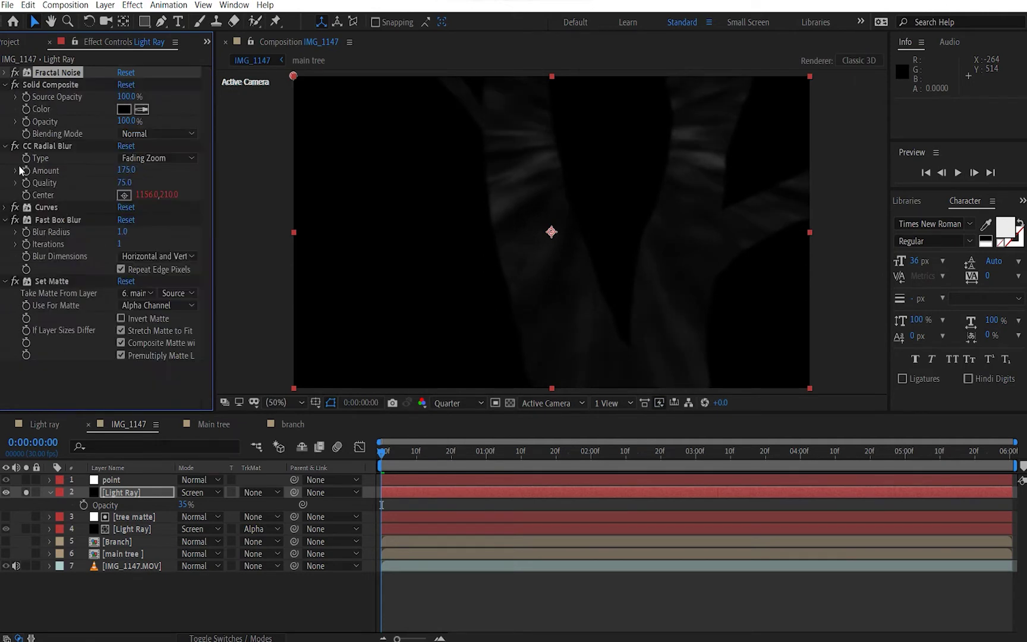
pyautogui.click(5, 207)
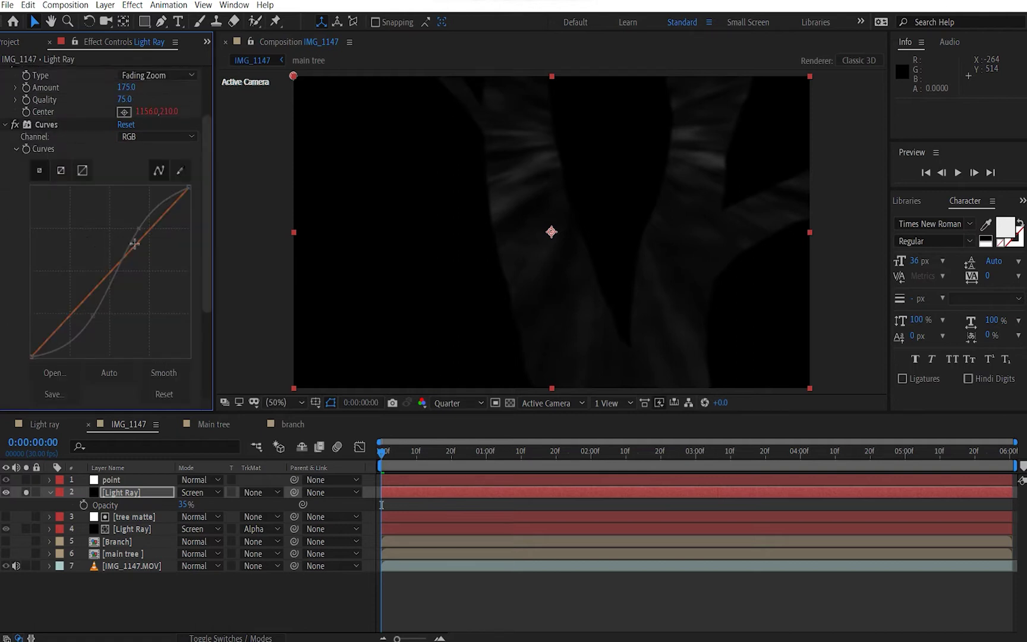
pyautogui.moveTo(138, 232); pyautogui.dragTo(130, 224)
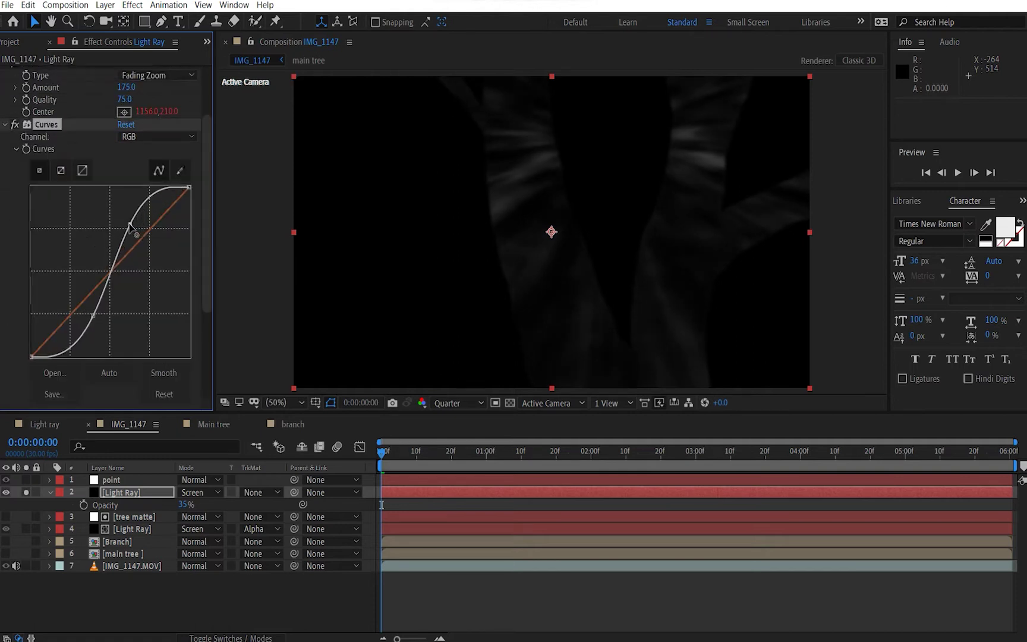
# Step: Unsolo the copy, set its opacity to 30%, and duplicate the Light Ray layer
pyautogui.click(26, 492)
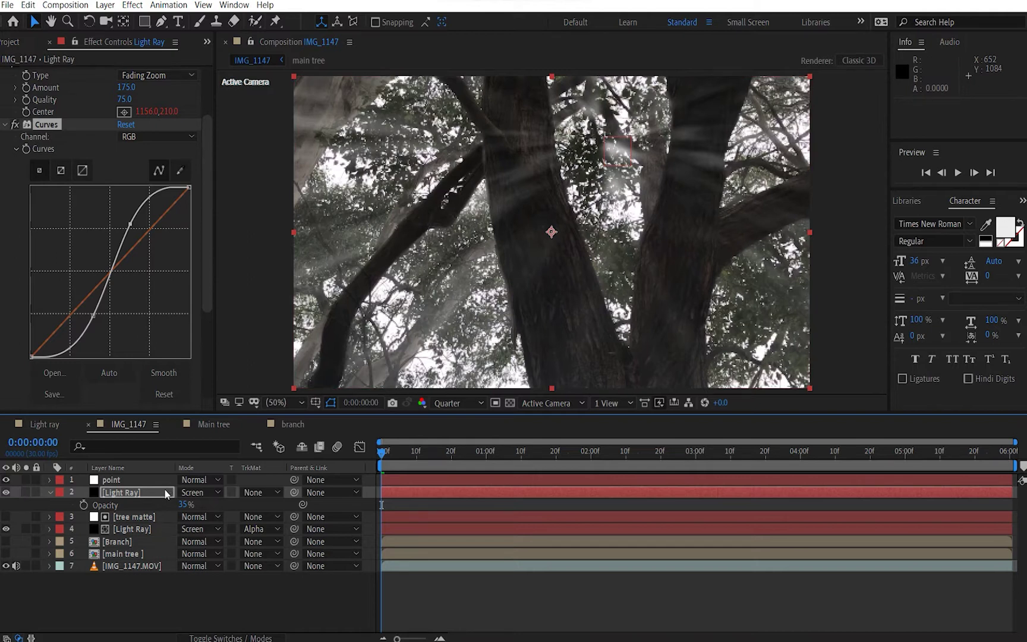
pyautogui.click(187, 505)
pyautogui.write('30')
pyautogui.press('Return')
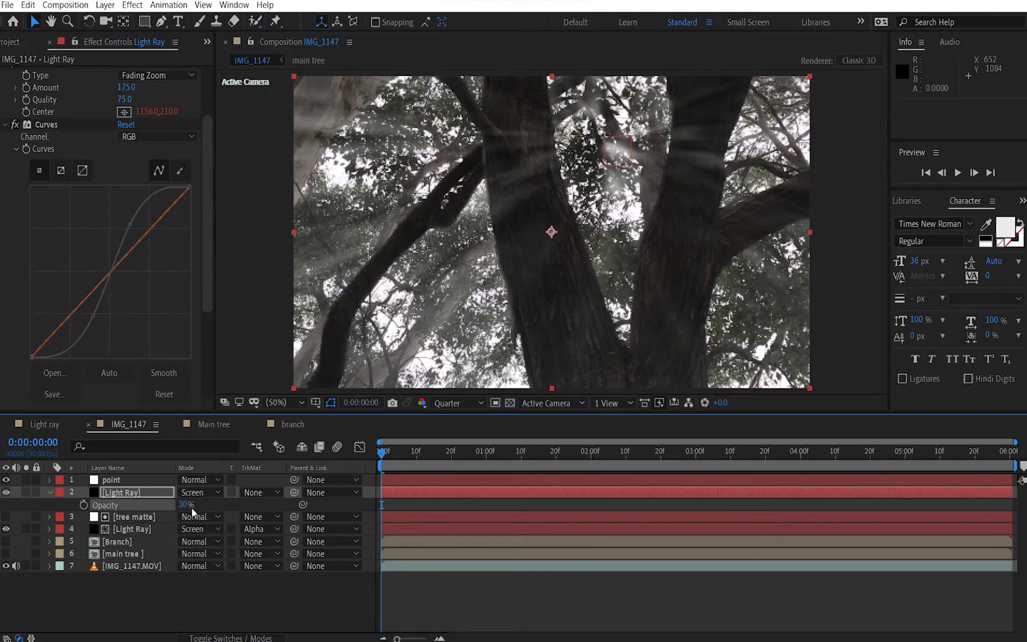
pyautogui.click(50, 493)
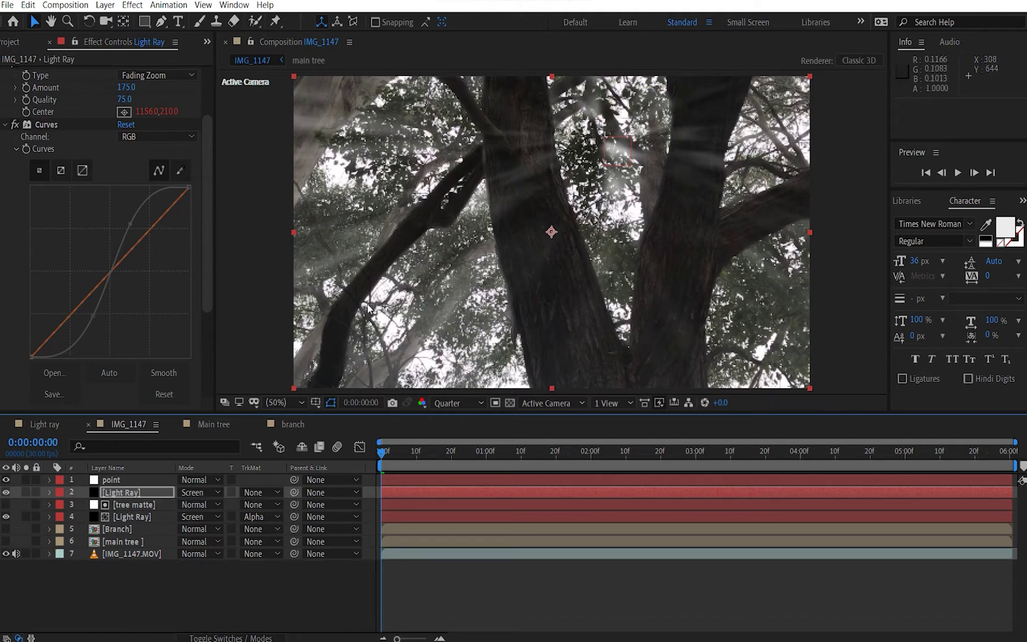
pyautogui.hotkey('ctrl', 'd')
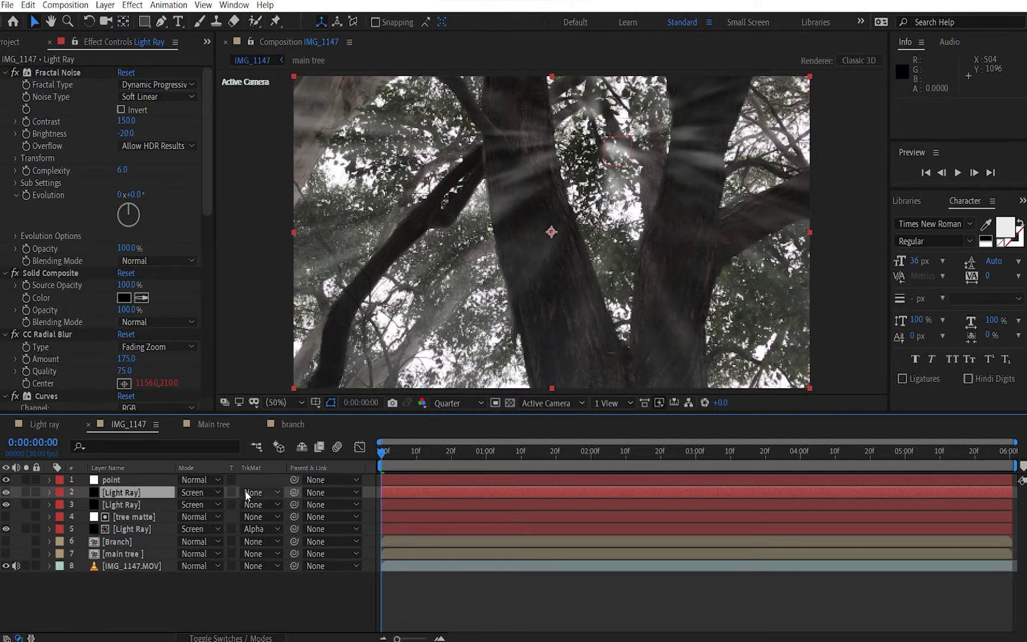
# Step: Take the light rays' matte from the Branch layer and steepen the Curves slightly
pyautogui.scroll(-10, 101, 305)
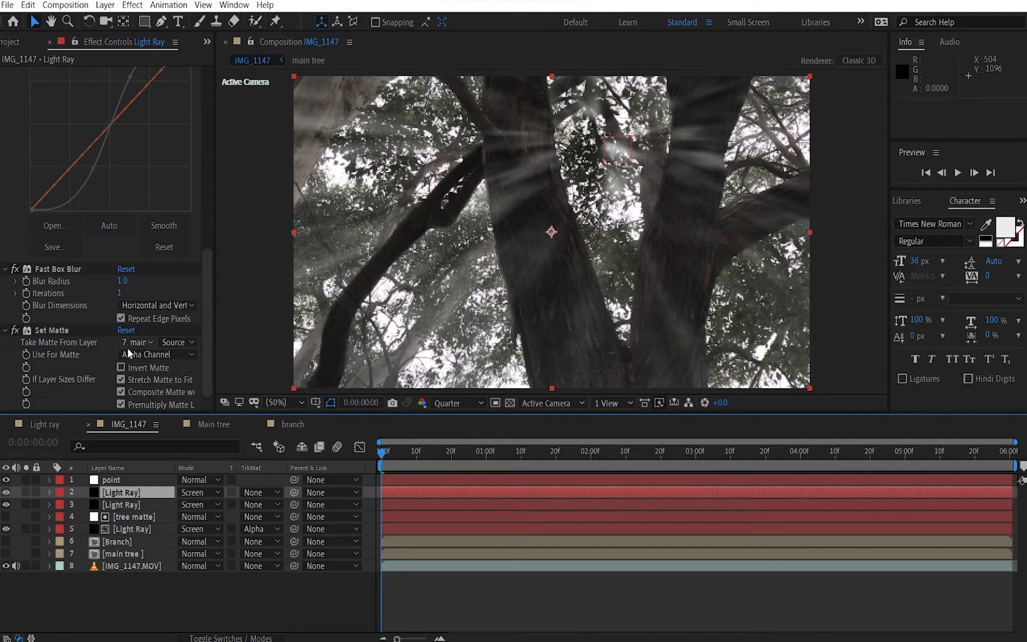
pyautogui.click(136, 342)
pyautogui.click(153, 444)
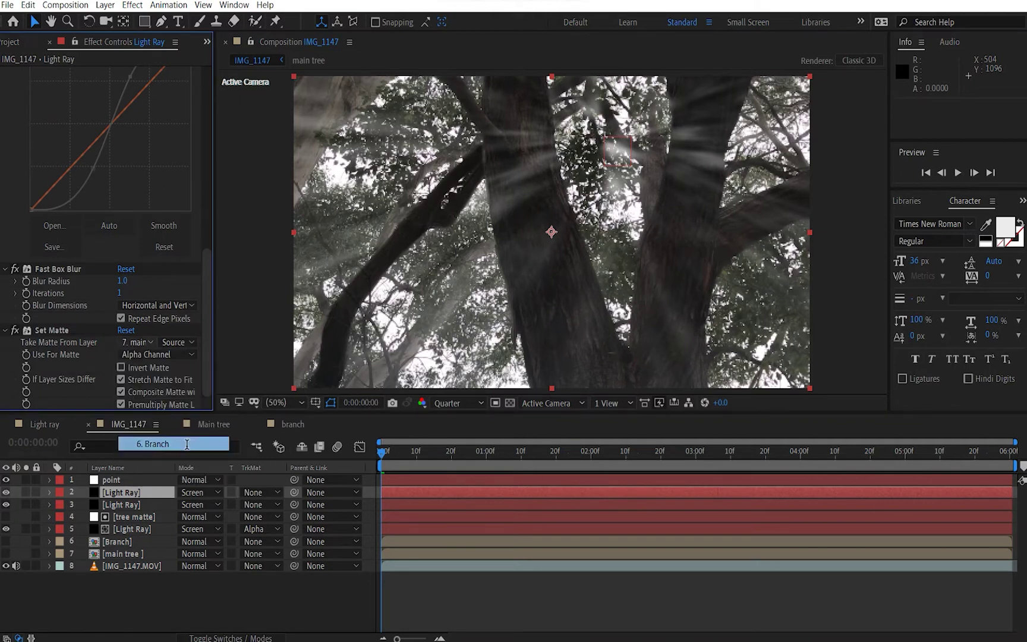
pyautogui.scroll(4, 128, 214)
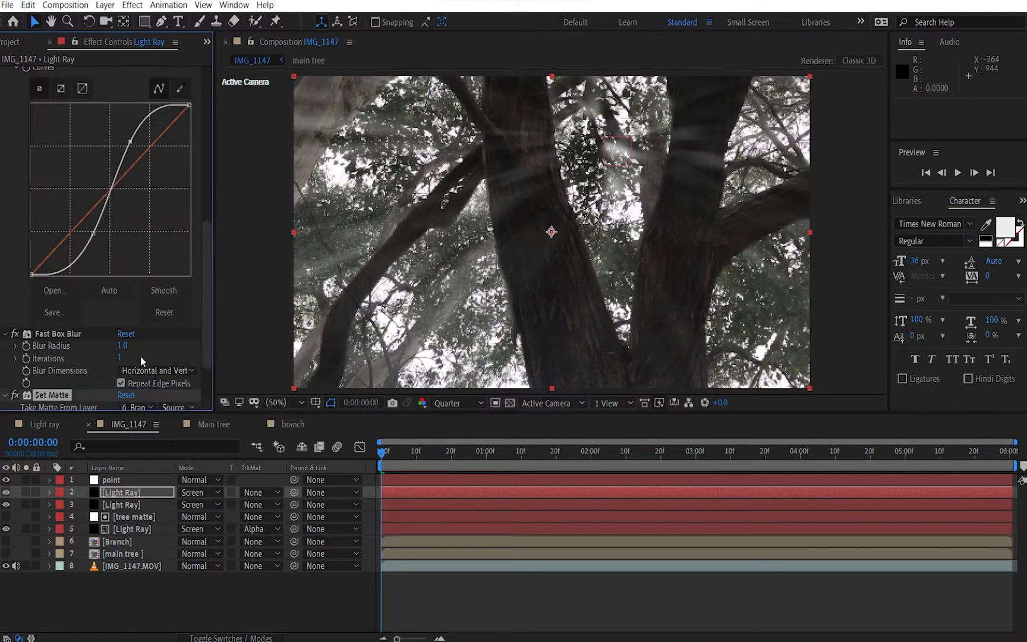
pyautogui.scroll(6, 125, 208)
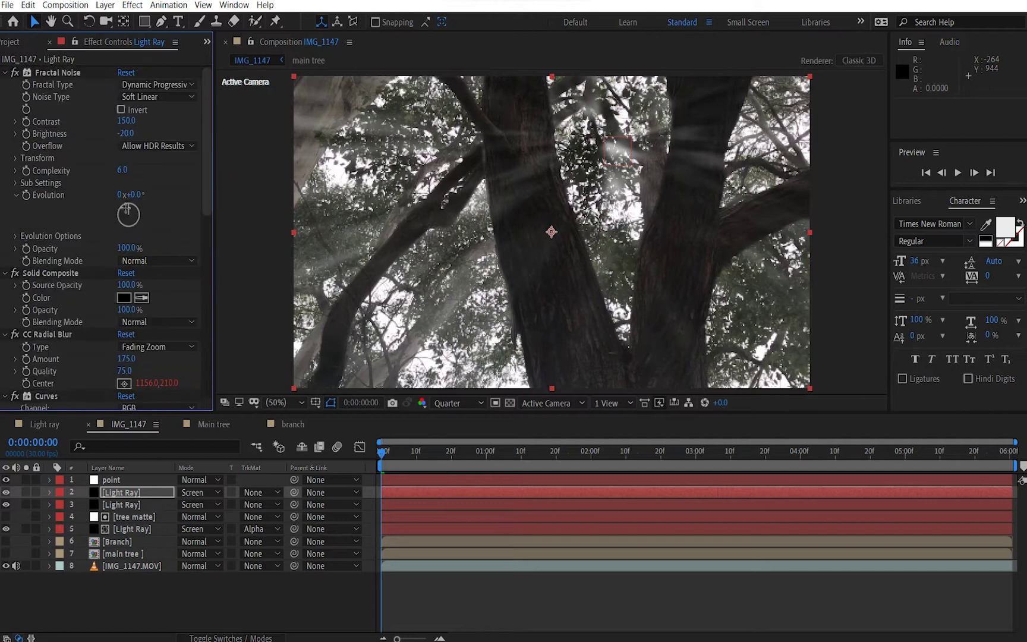
pyautogui.scroll(-2, 148, 333)
pyautogui.moveTo(129, 302); pyautogui.dragTo(127, 298)
# Step: Lower the Fractal Noise brightness and set its Contrast to 220
pyautogui.scroll(5, 124, 279)
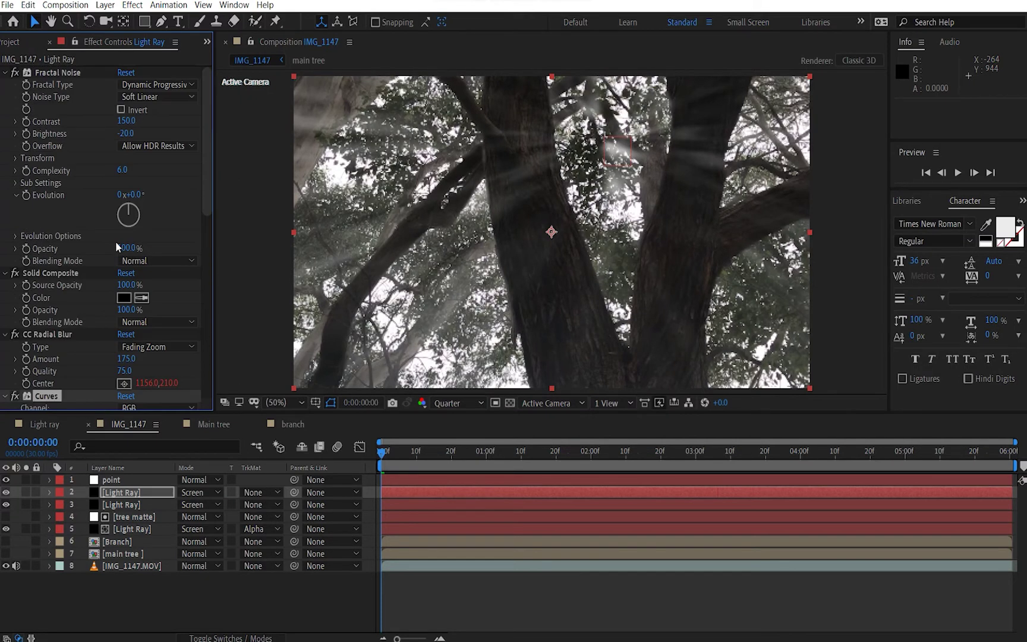
pyautogui.click(120, 137)
pyautogui.moveTo(120, 137); pyautogui.dragTo(152, 124)
pyautogui.moveTo(125, 133); pyautogui.dragTo(170, 126)
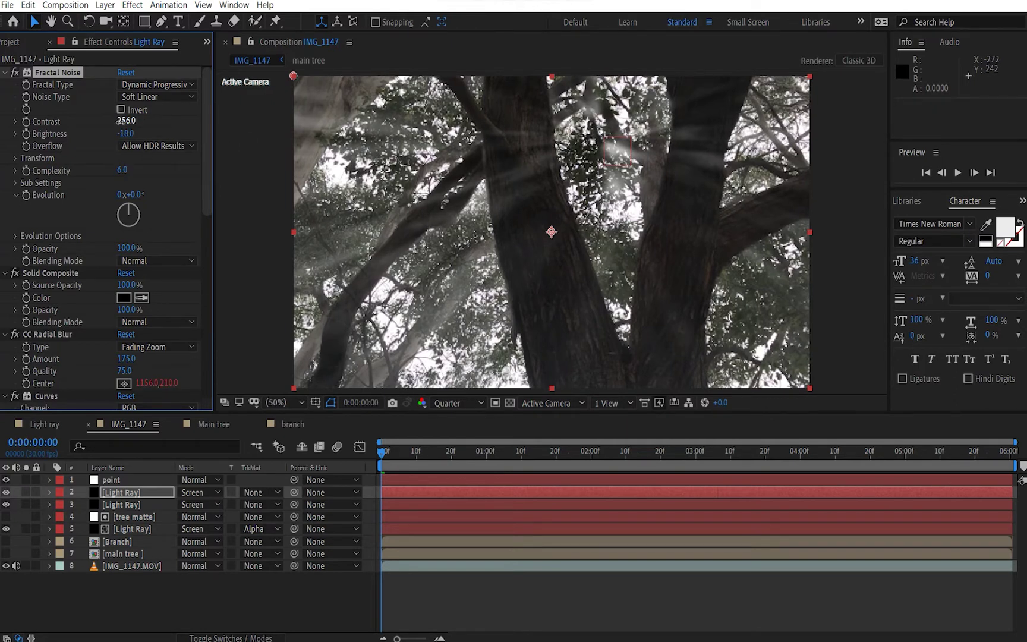
pyautogui.click(126, 122)
pyautogui.write('220')
pyautogui.press('Return')
# Step: Set layer 2's opacity to 25%
pyautogui.scroll(-6, 131, 303)
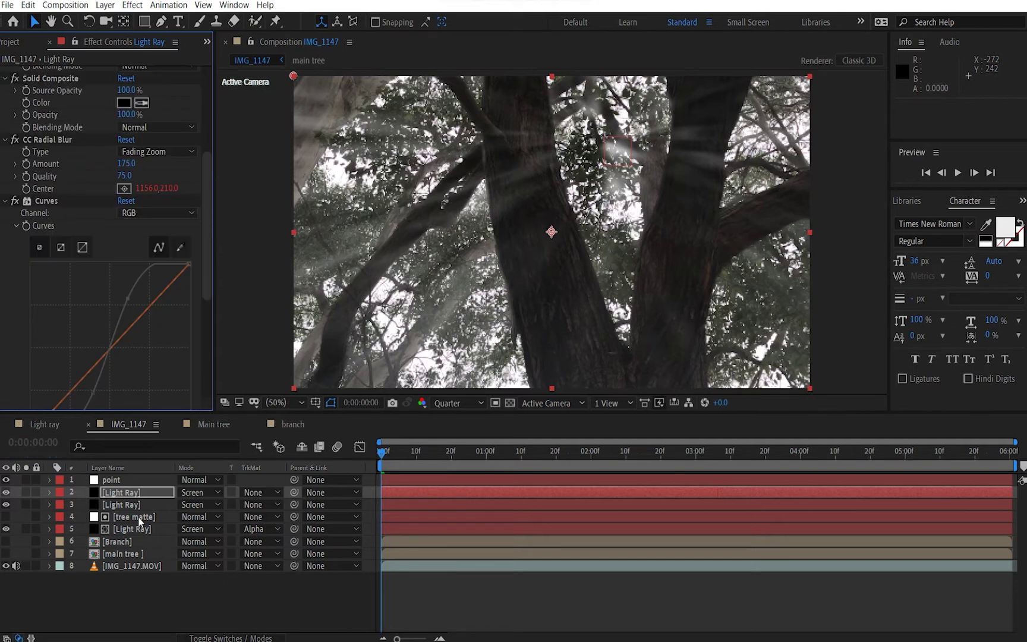
pyautogui.press('t')
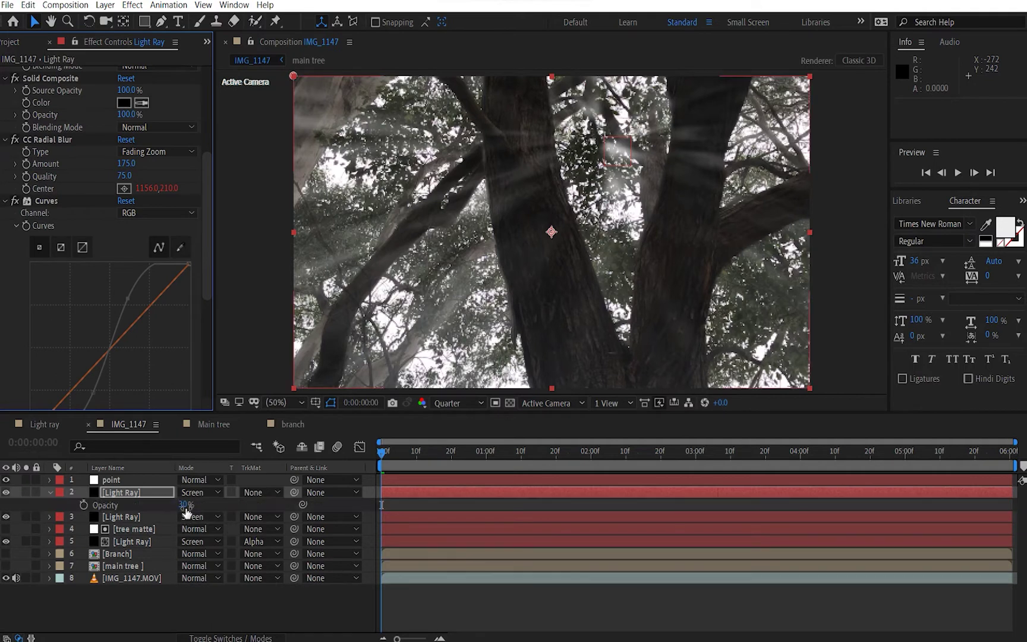
pyautogui.click(185, 505)
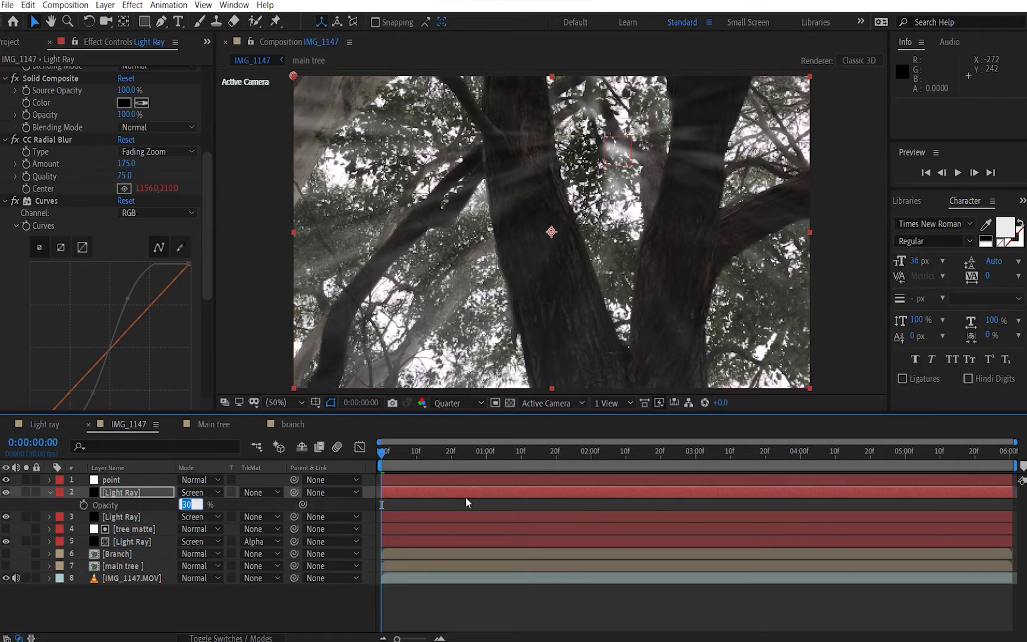
pyautogui.write('25')
pyautogui.press('Return')
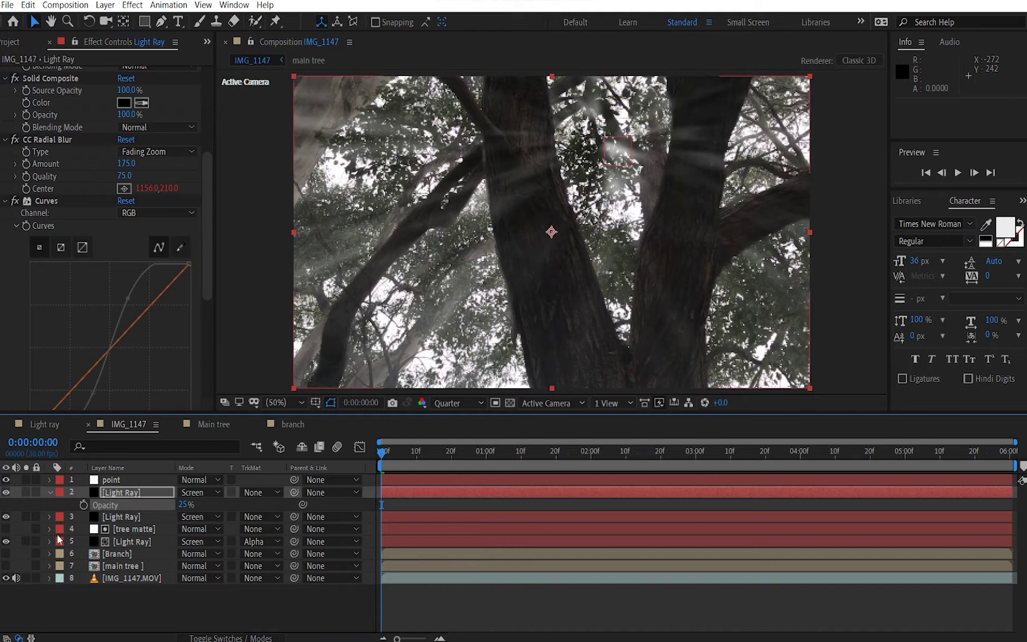
pyautogui.click(50, 493)
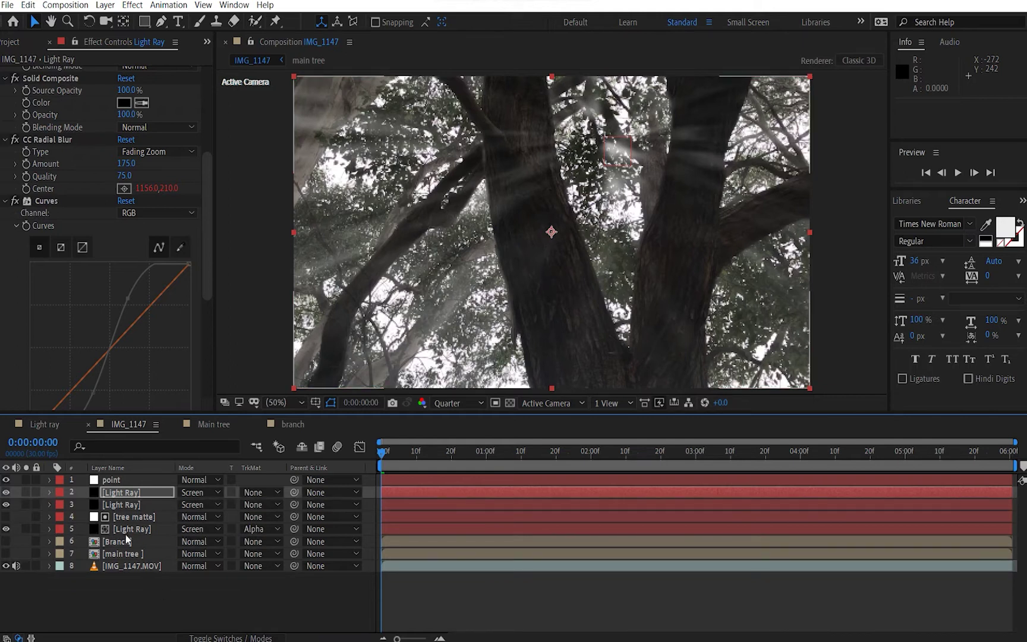
# Step: Label both Light Ray copies Yellow, and the tree matte and matted Light Ray Pink
pyautogui.keyDown('shift'); pyautogui.click(114, 505); pyautogui.keyUp('shift')
pyautogui.click(62, 494)
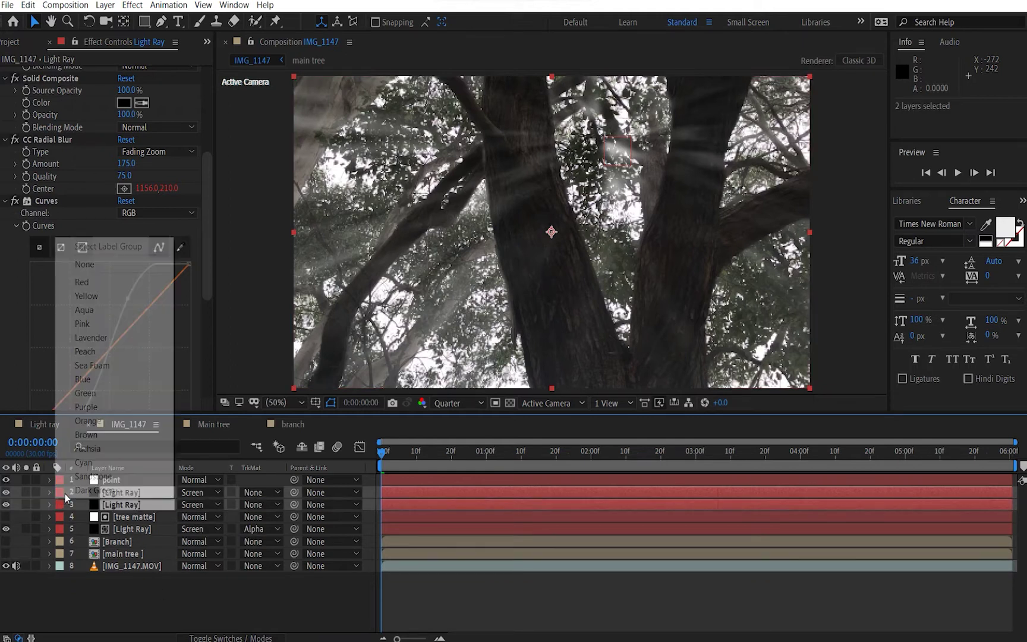
pyautogui.click(89, 295)
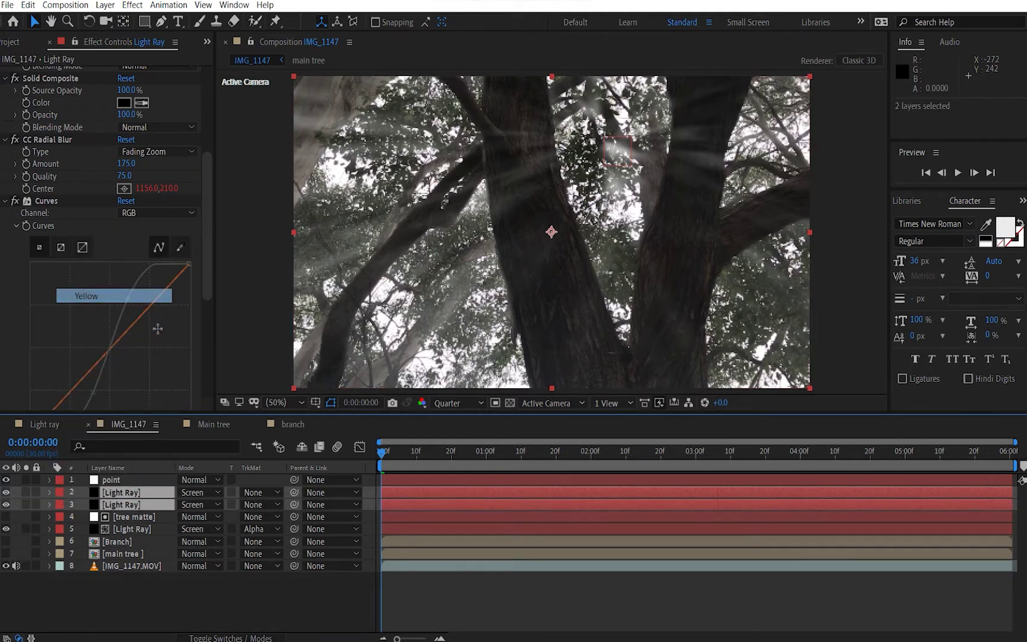
pyautogui.click(141, 517)
pyautogui.keyDown('shift'); pyautogui.click(138, 528); pyautogui.keyUp('shift')
pyautogui.click(60, 528)
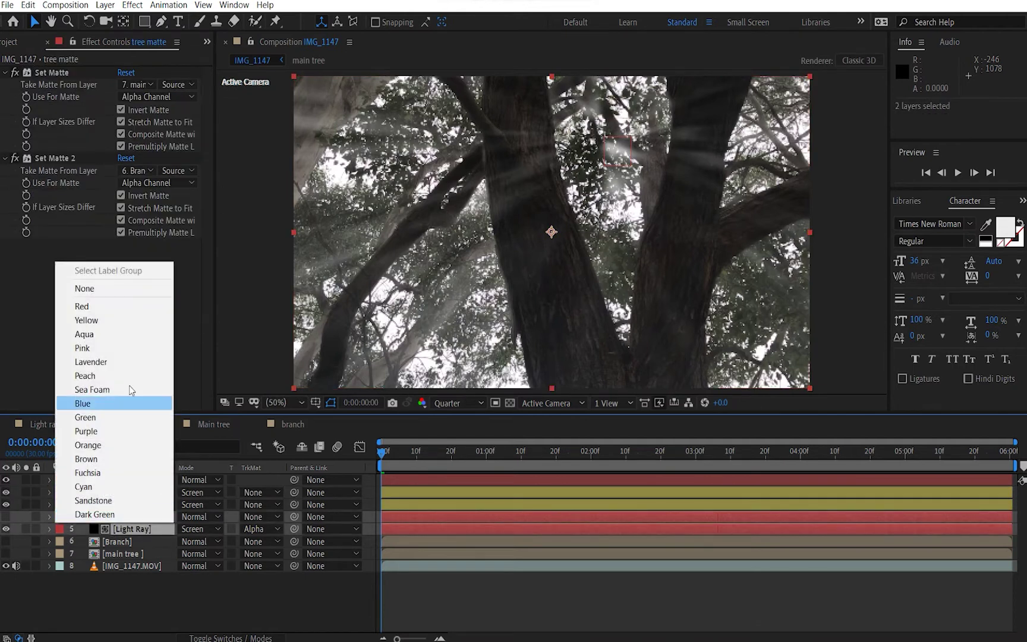
pyautogui.click(100, 349)
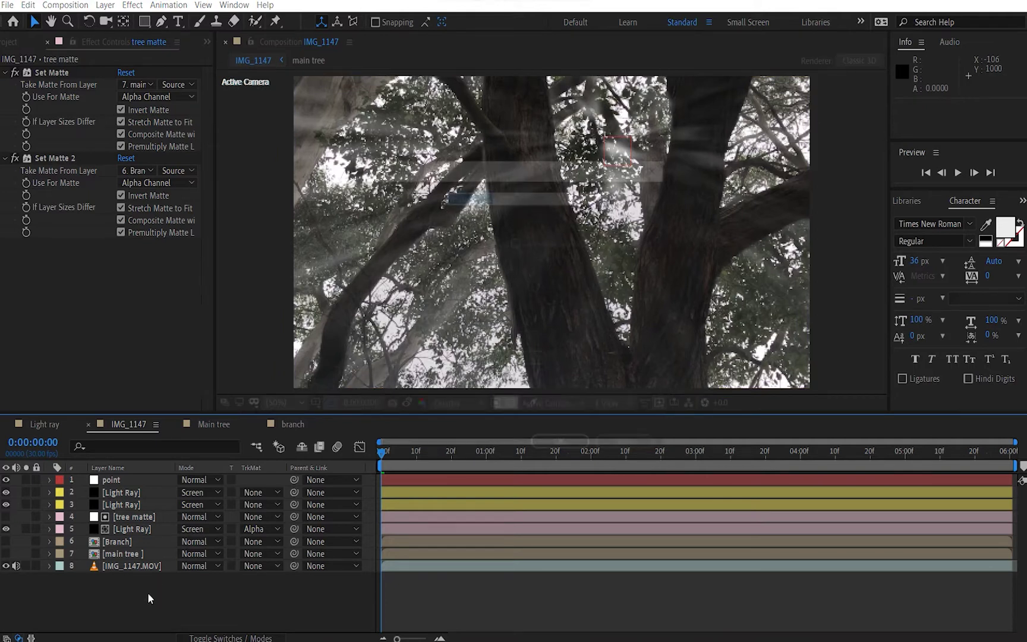
pyautogui.hotkey('ctrl', 'y')
# Step: Make the new solid black (000000) and name it flare
pyautogui.click(506, 406)
pyautogui.write('000000')
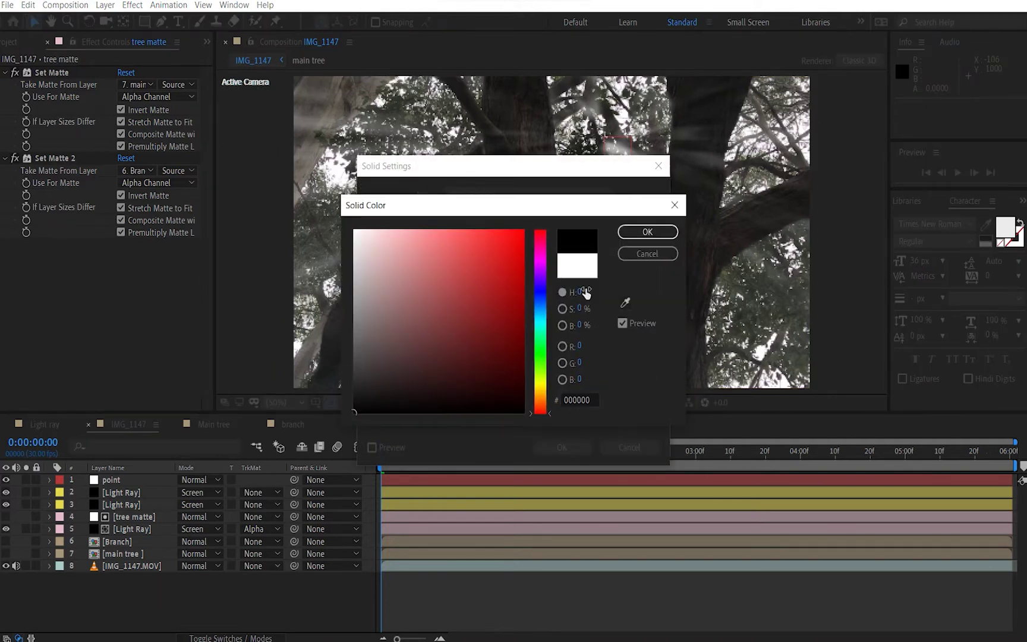
pyautogui.click(647, 232)
pyautogui.click(526, 197)
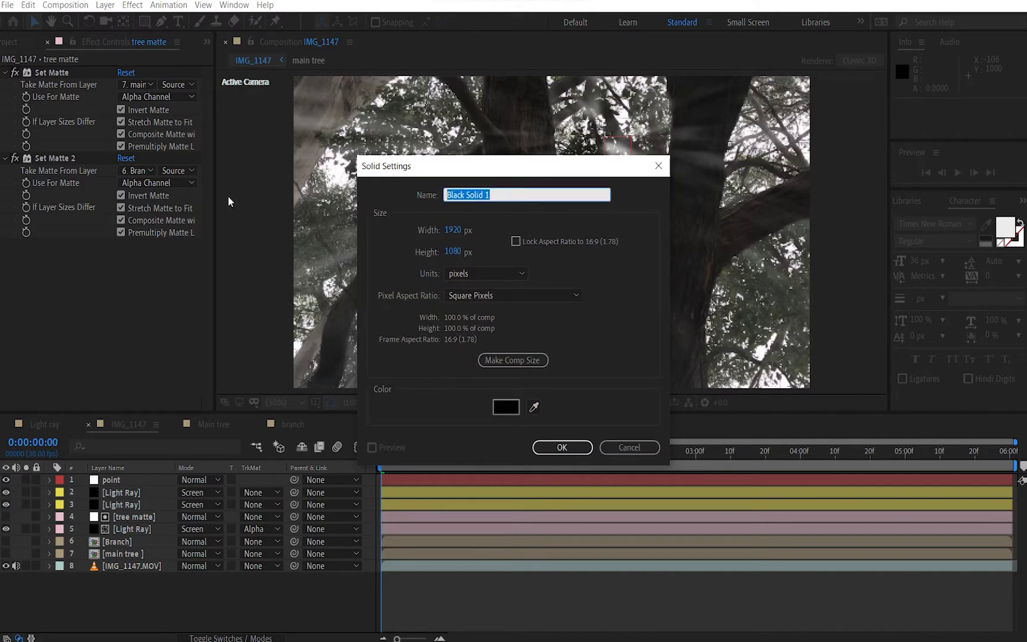
pyautogui.write('flare')
pyautogui.press('Return')
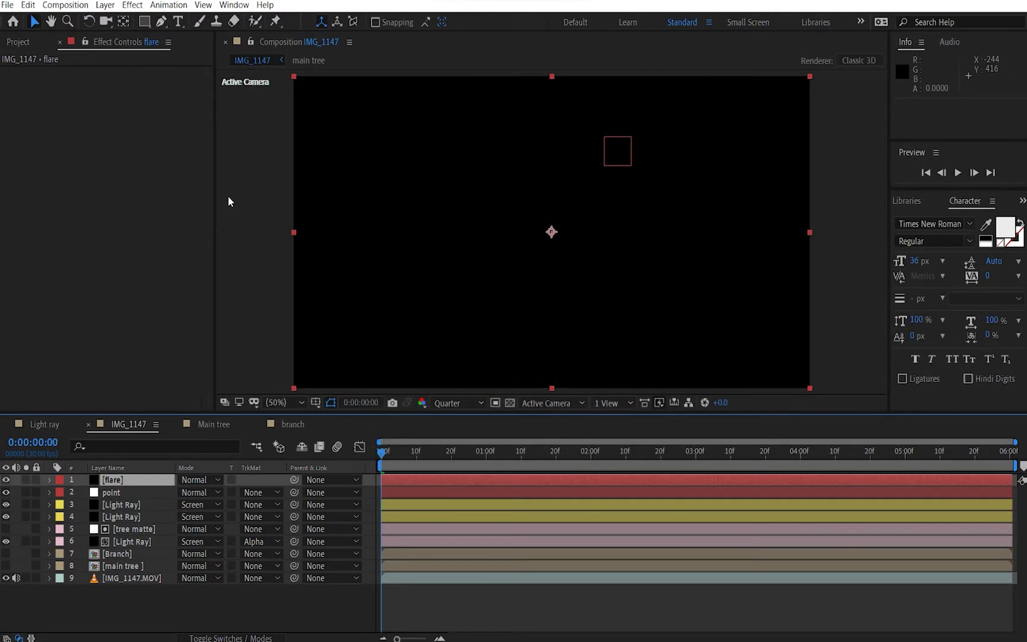
# Step: Apply Optical Flares to the flare layer and open its editor
pyautogui.hotkey('ctrl', 'space')
pyautogui.write('opt')
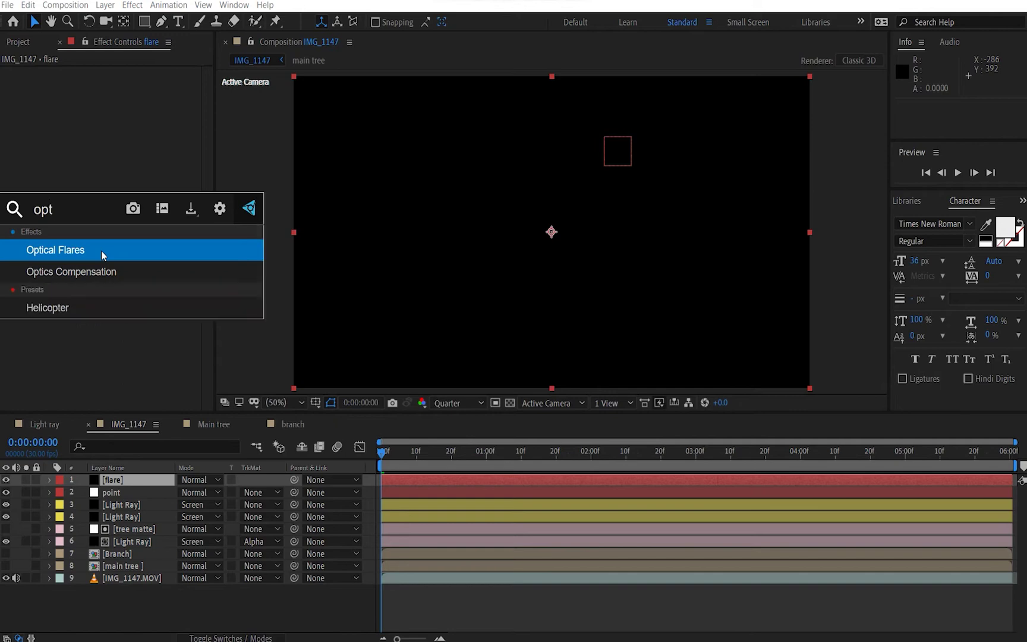
pyautogui.press('Return')
pyautogui.click(157, 71)
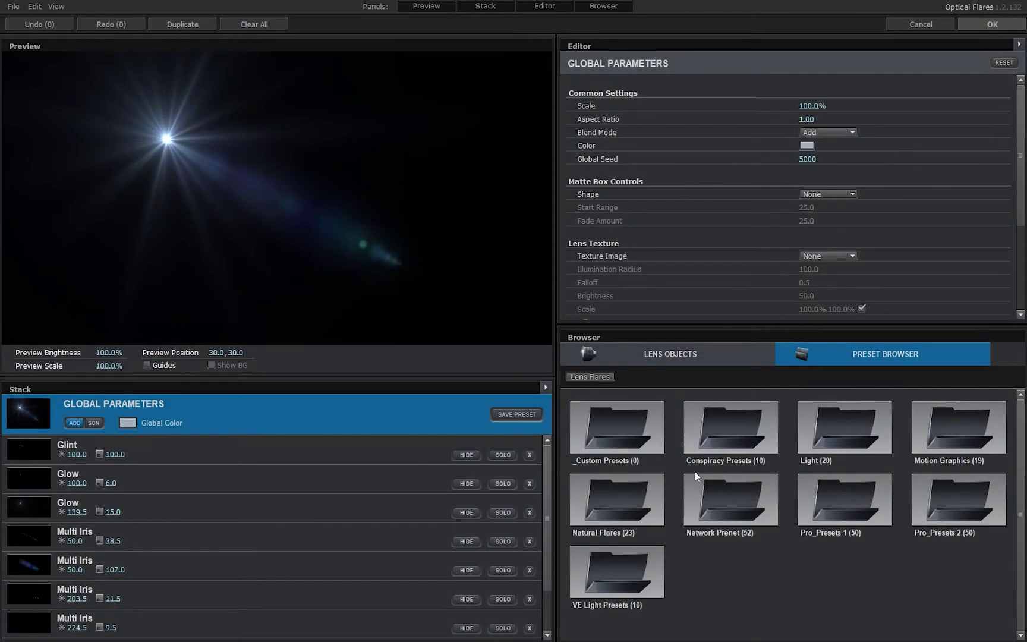
# Step: Load the Sun Digital preset, hide one Multi Iris, add the Dirty lens texture, and apply
pyautogui.click(837, 433)
pyautogui.scroll(-3, 856, 546)
pyautogui.click(837, 536)
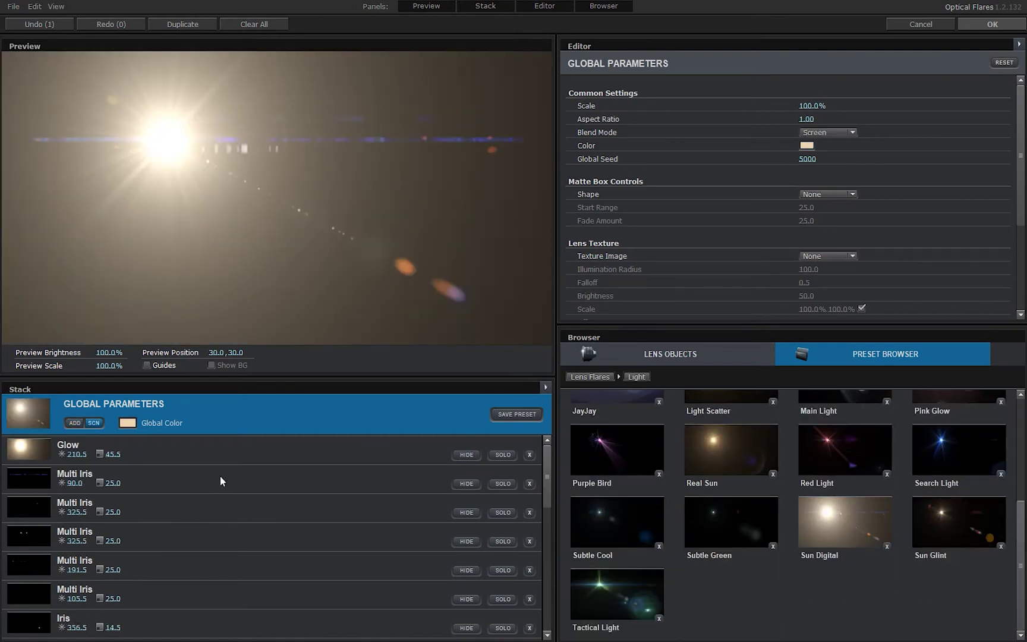
pyautogui.click(467, 484)
pyautogui.click(828, 255)
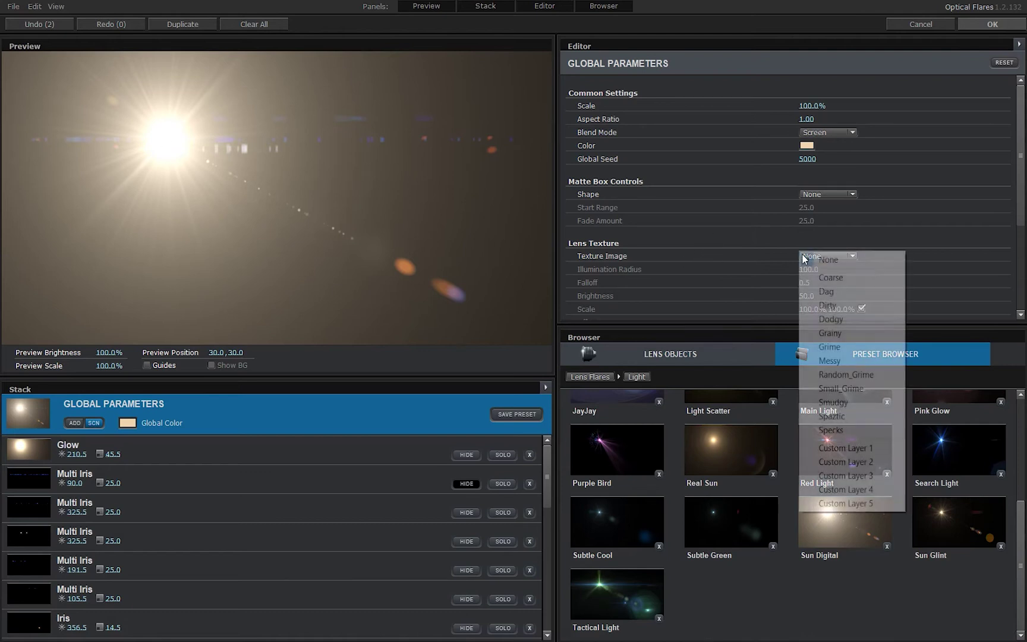
pyautogui.click(844, 309)
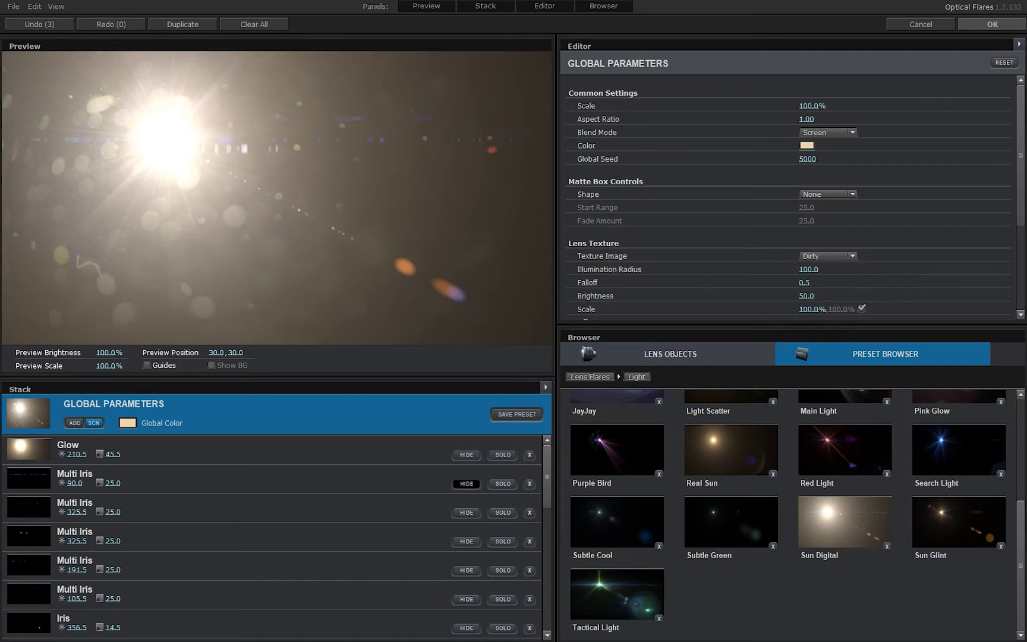
pyautogui.click(996, 24)
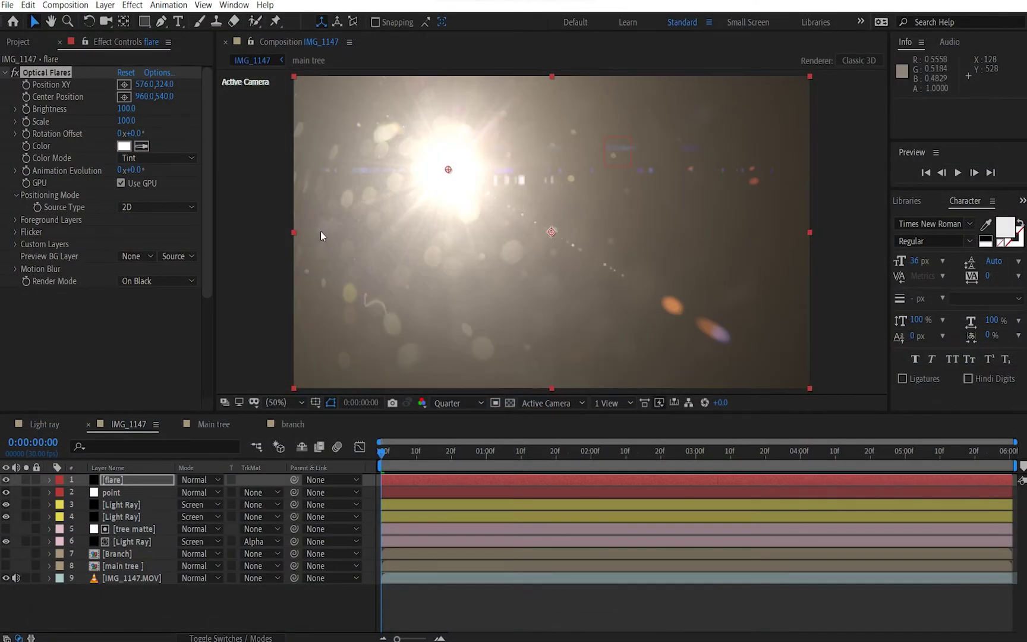
# Step: Set the flare layer to Screen and move the flare onto the sun
pyautogui.click(205, 480)
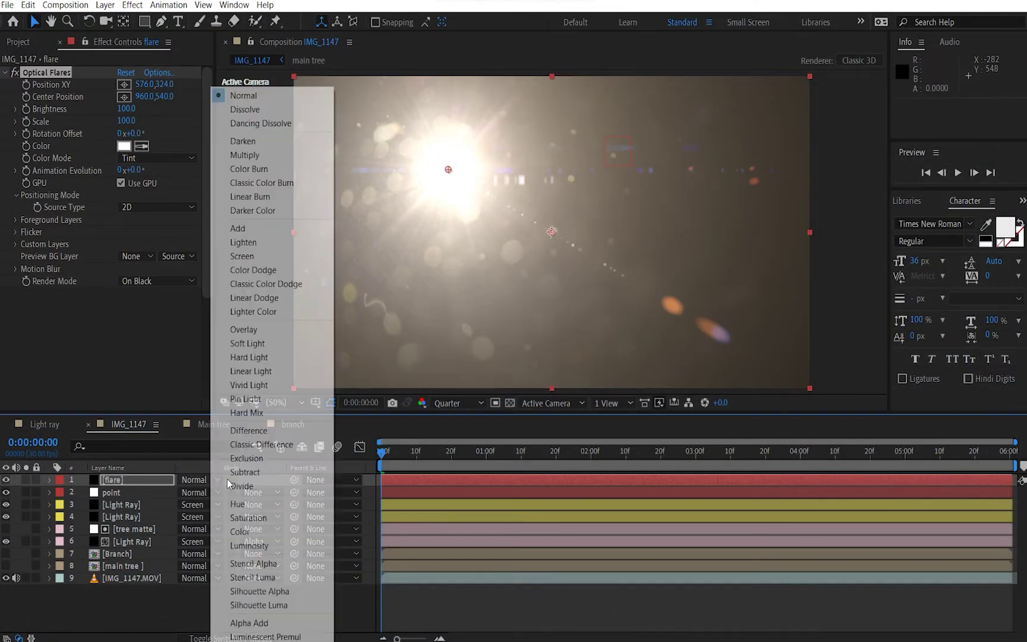
pyautogui.click(259, 249)
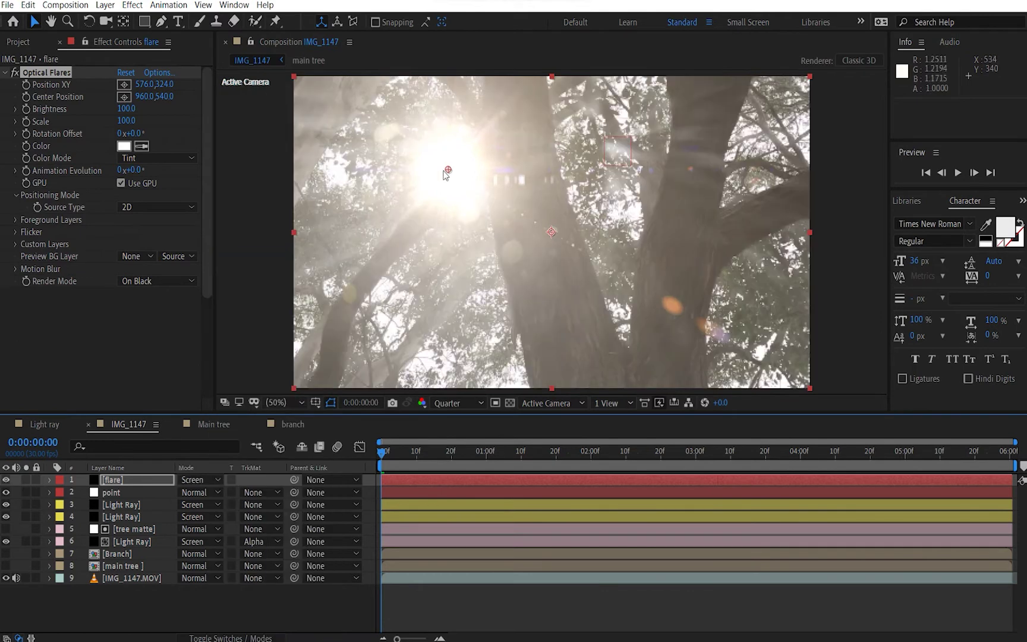
pyautogui.moveTo(448, 169); pyautogui.dragTo(616, 138)
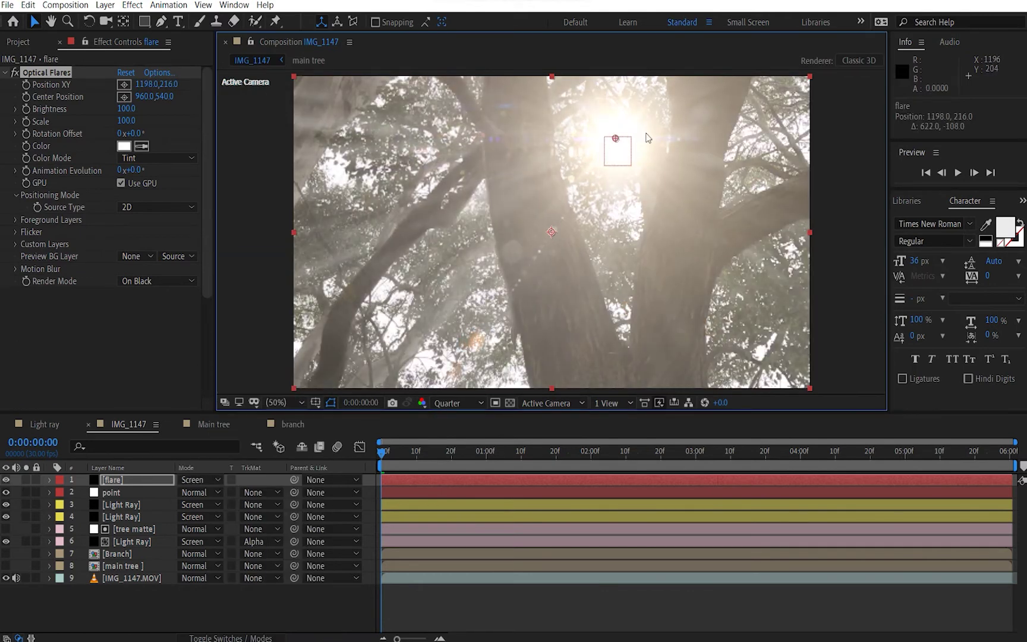
# Step: Set the flare's Scale to 65 and Brightness to 90
pyautogui.click(127, 121)
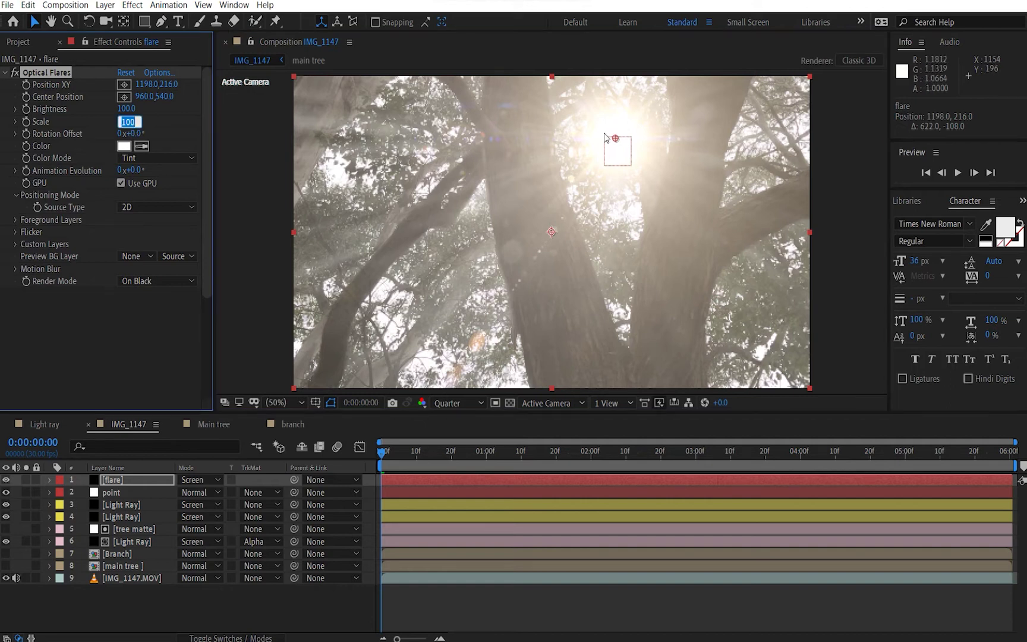
pyautogui.write('65')
pyautogui.press('Return')
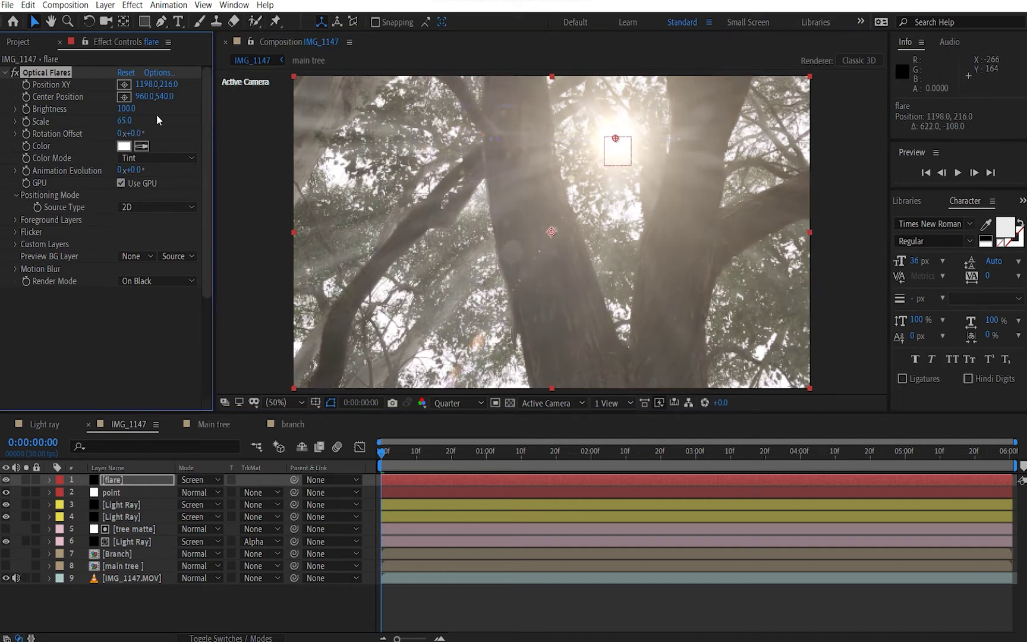
pyautogui.click(127, 108)
pyautogui.write('90')
pyautogui.press('Return')
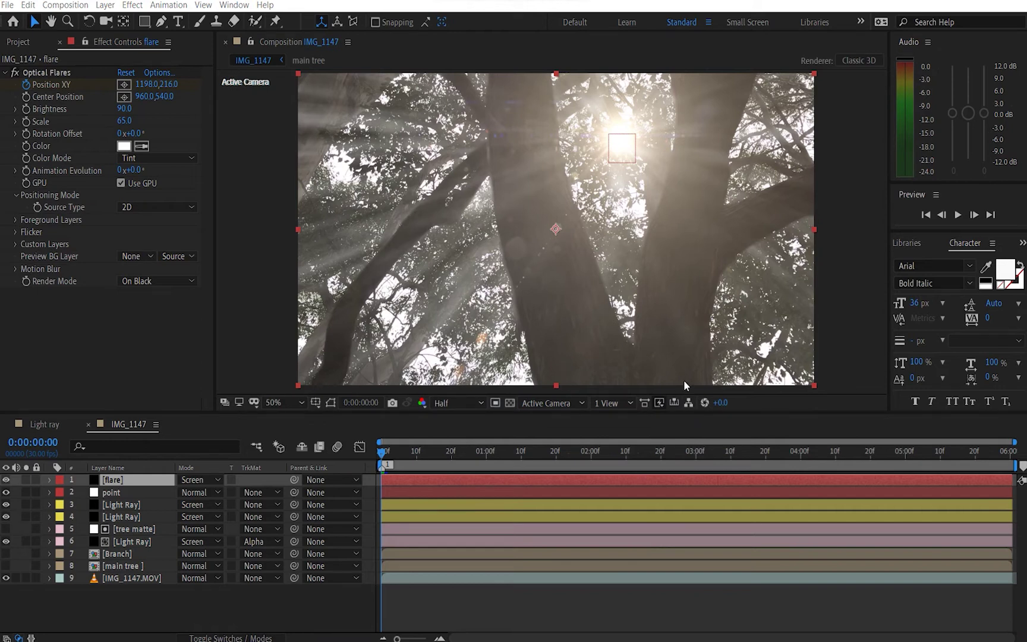
# Step: Put Atmosphere_06.mov at the top of the comp and scale it to 151%
pyautogui.click(13, 42)
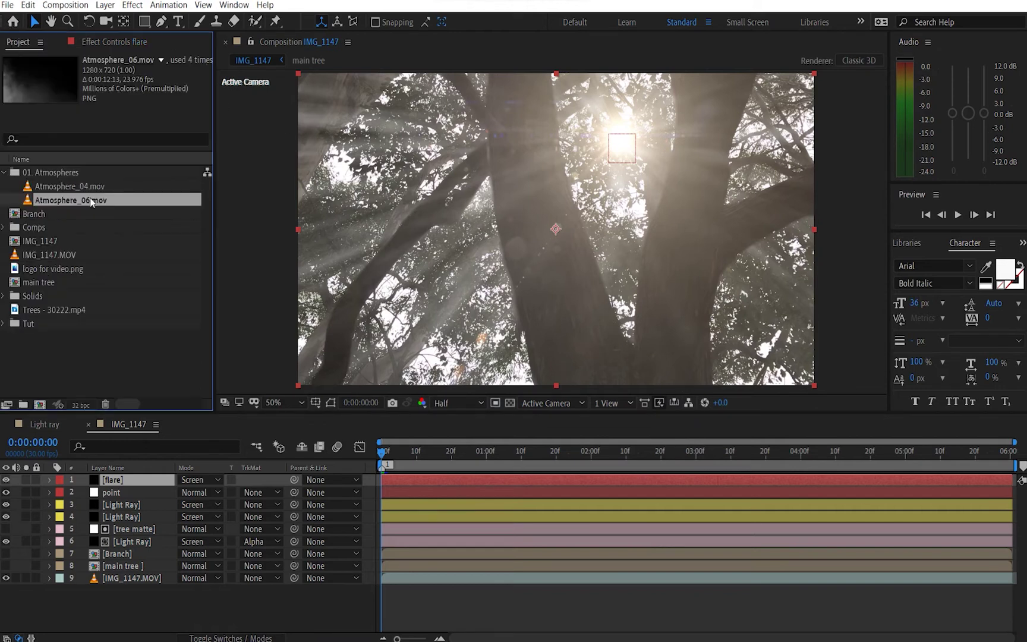
pyautogui.moveTo(80, 202); pyautogui.dragTo(229, 463)
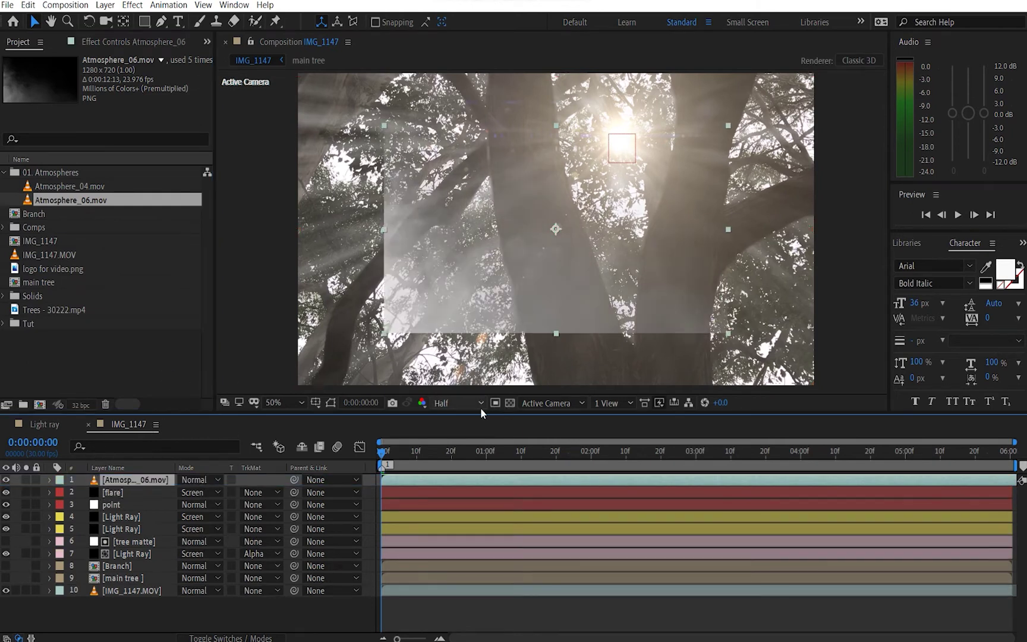
pyautogui.press('s')
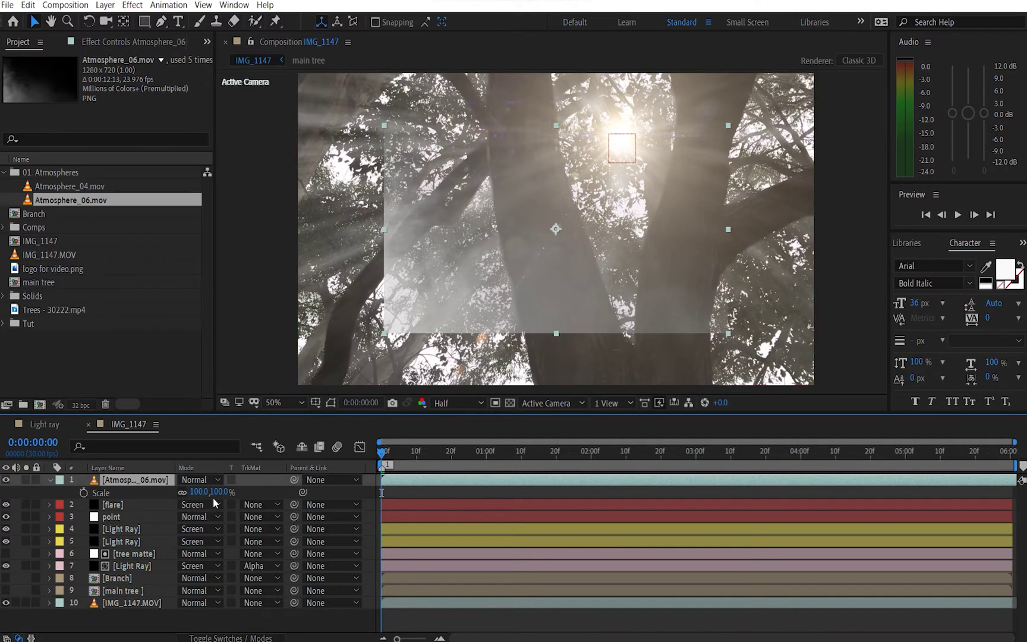
pyautogui.moveTo(213, 493); pyautogui.dragTo(247, 494)
pyautogui.click(241, 495)
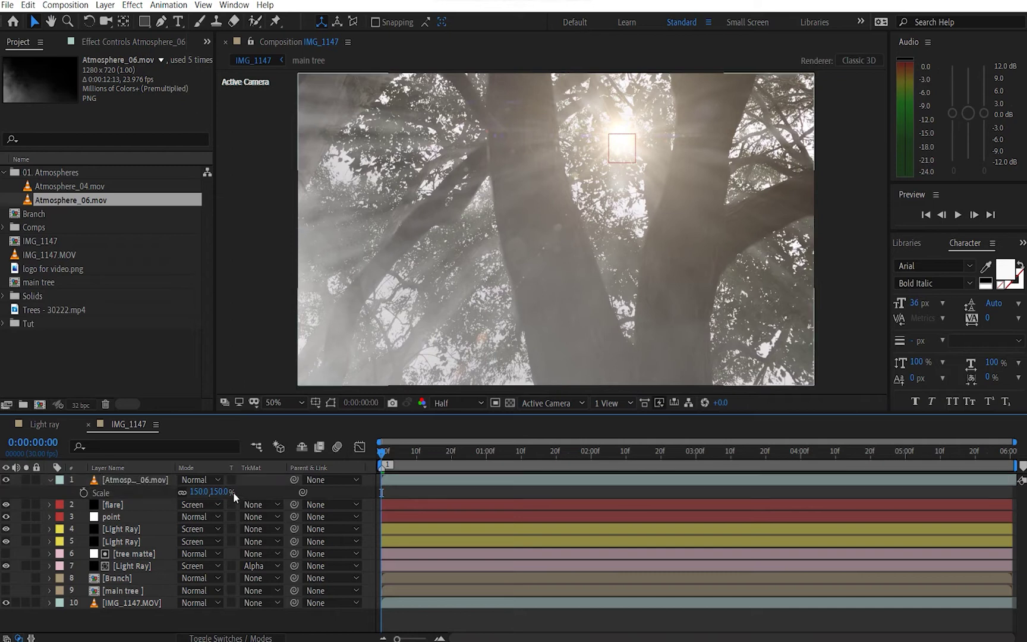
pyautogui.click(224, 492)
pyautogui.write('151')
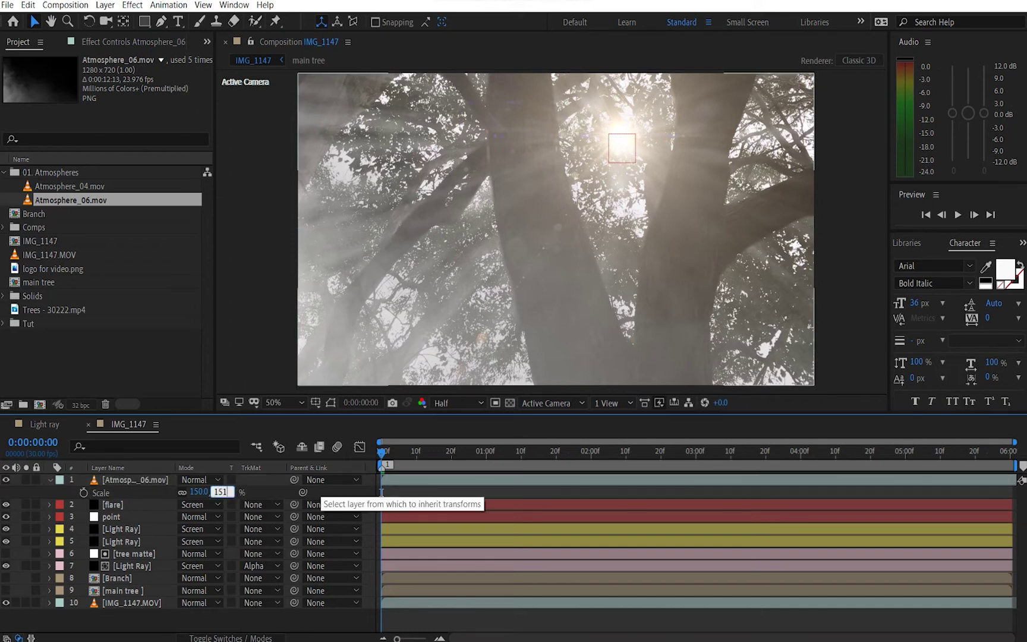
pyautogui.press('Return')
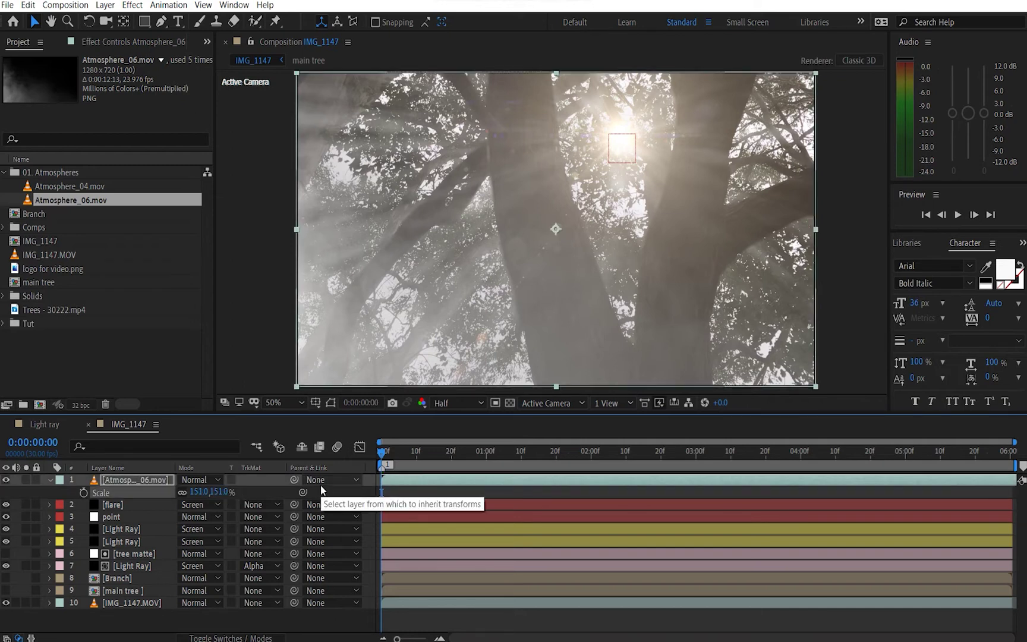
# Step: Time-stretch the atmosphere layer to 150% and return to the start
pyautogui.rightClick(161, 476)
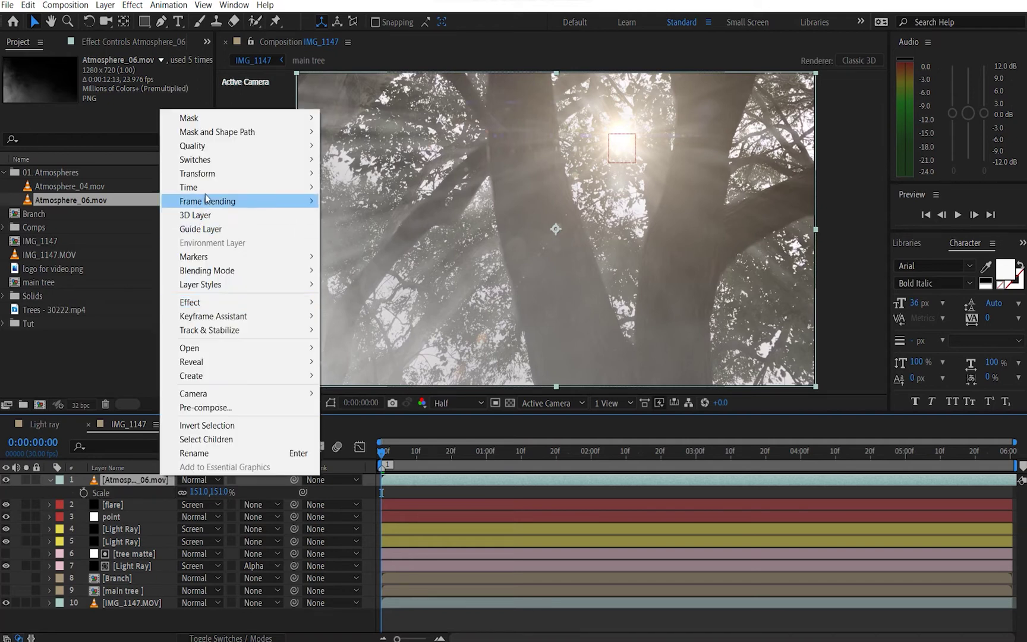
pyautogui.moveTo(249, 188)
pyautogui.click(351, 215)
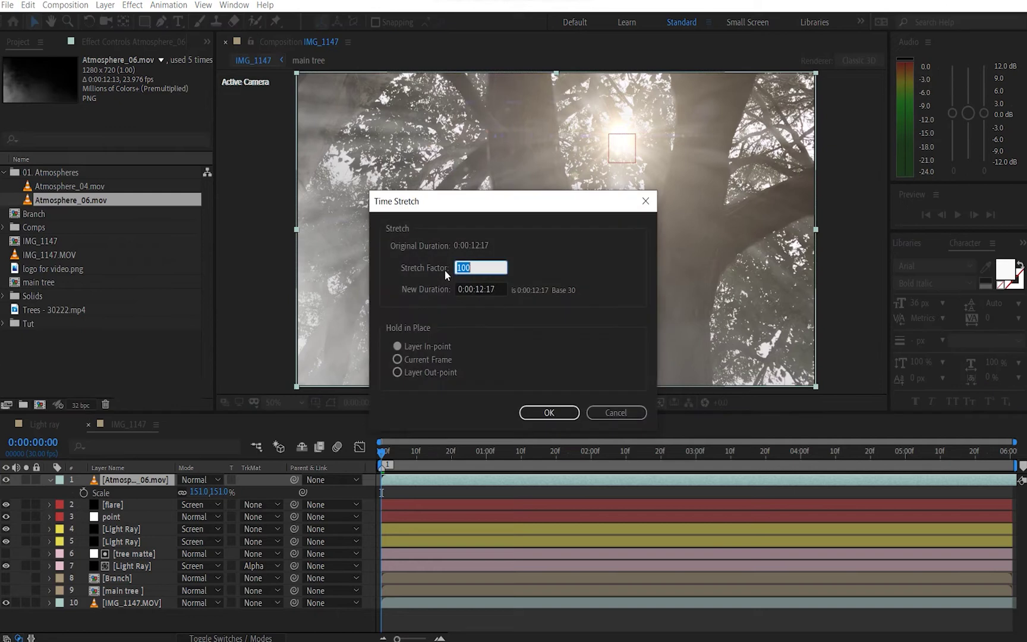
pyautogui.write('150')
pyautogui.press('Return')
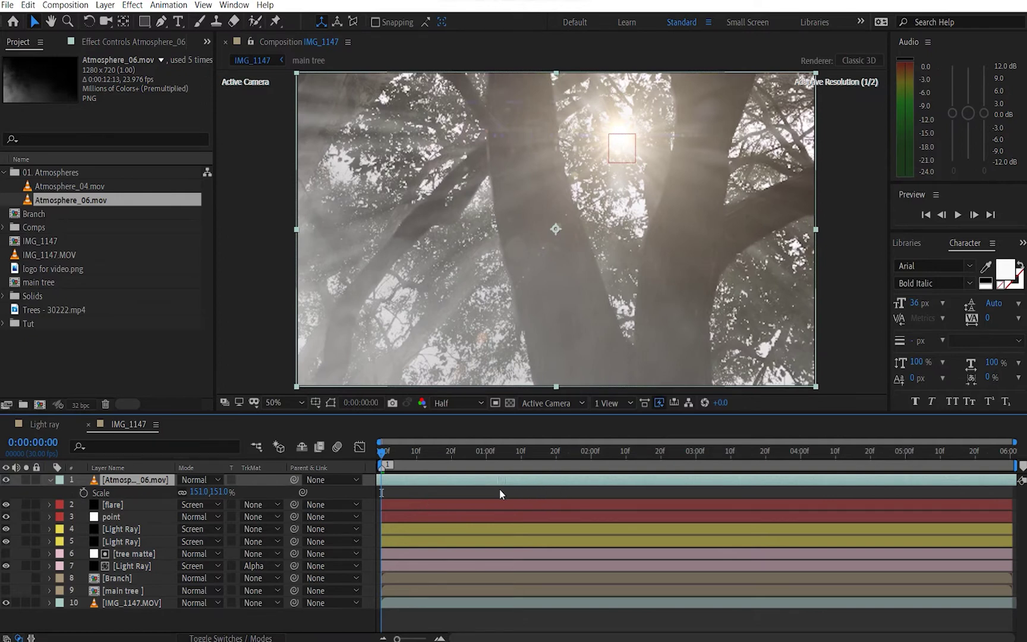
pyautogui.click(388, 466)
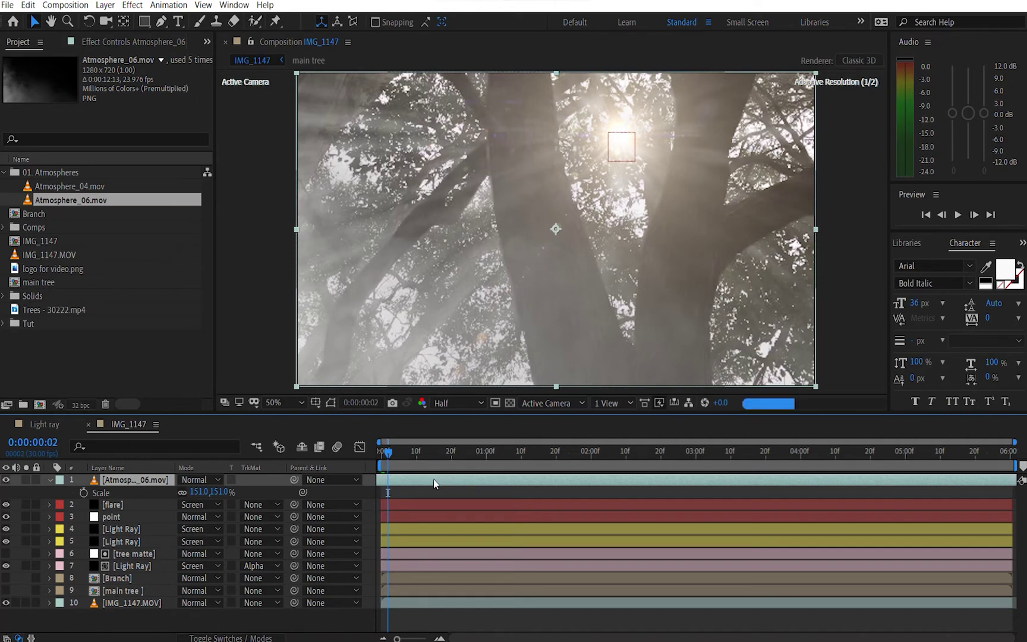
pyautogui.moveTo(388, 452); pyautogui.dragTo(362, 451)
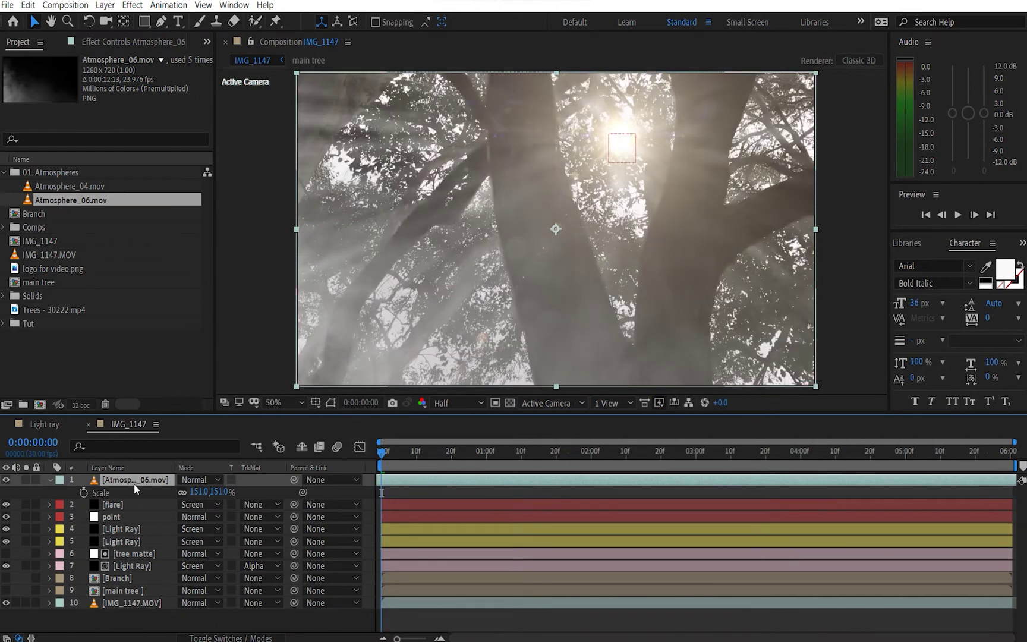
# Step: Duplicate the atmosphere overlay layer for thicker fog
pyautogui.hotkey('ctrl', 'd')
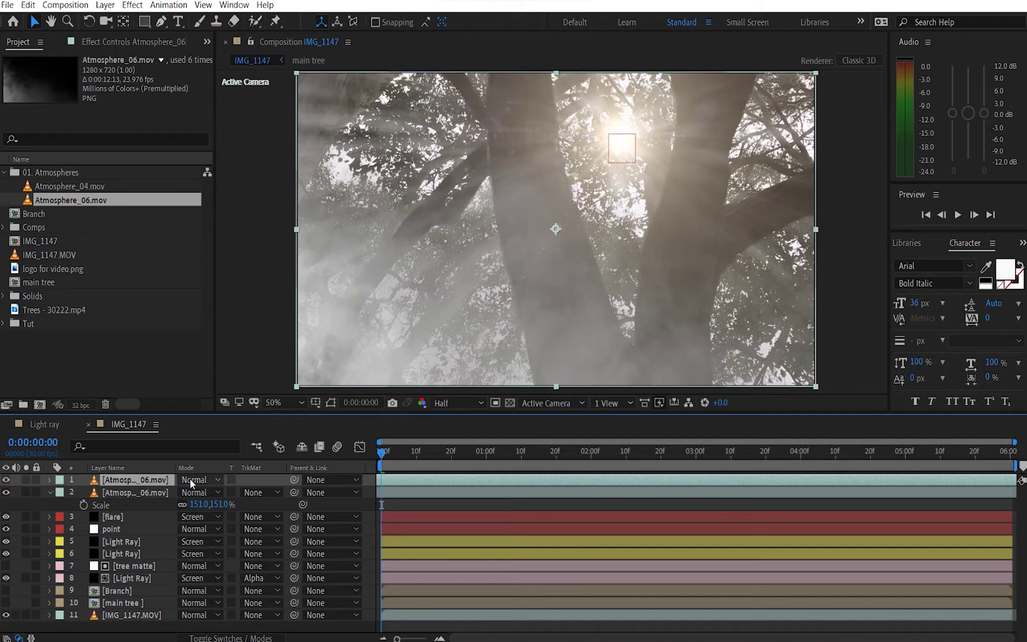
pyautogui.moveTo(296, 232); pyautogui.dragTo(818, 232)
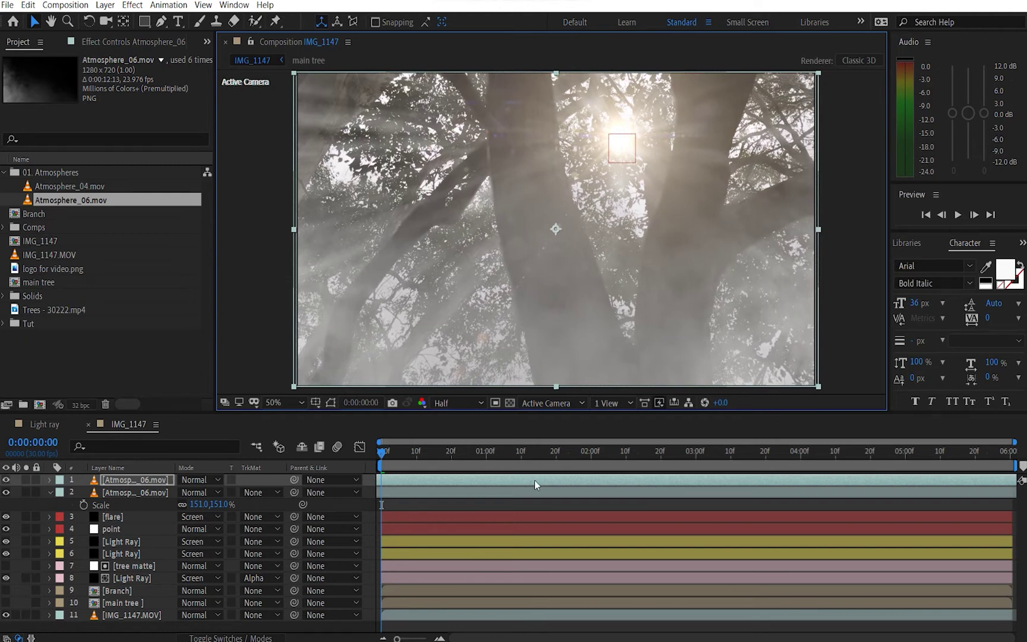
pyautogui.click(449, 482)
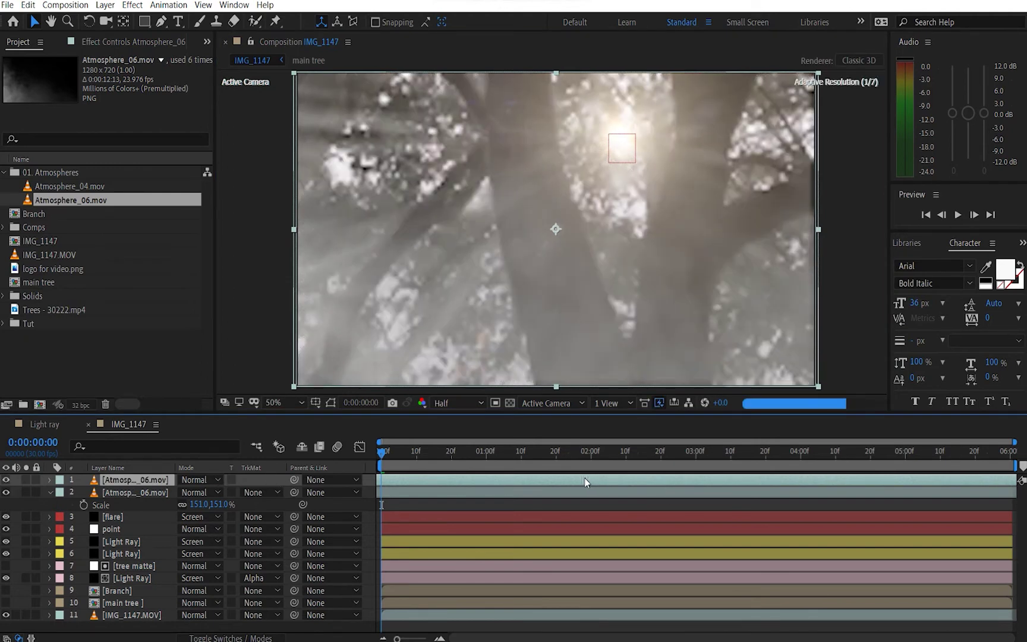
pyautogui.click(51, 492)
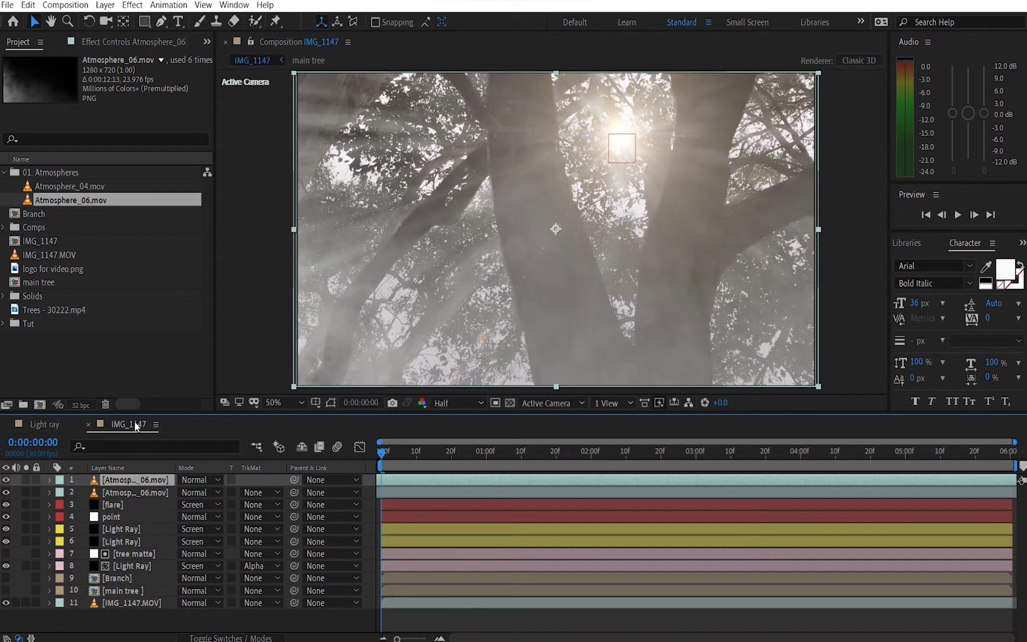
# Step: Create two adjustment layers named CC and Vignette
pyautogui.hotkey('ctrl', 'alt', 'y')
pyautogui.hotkey('ctrl', 'alt', 'y')
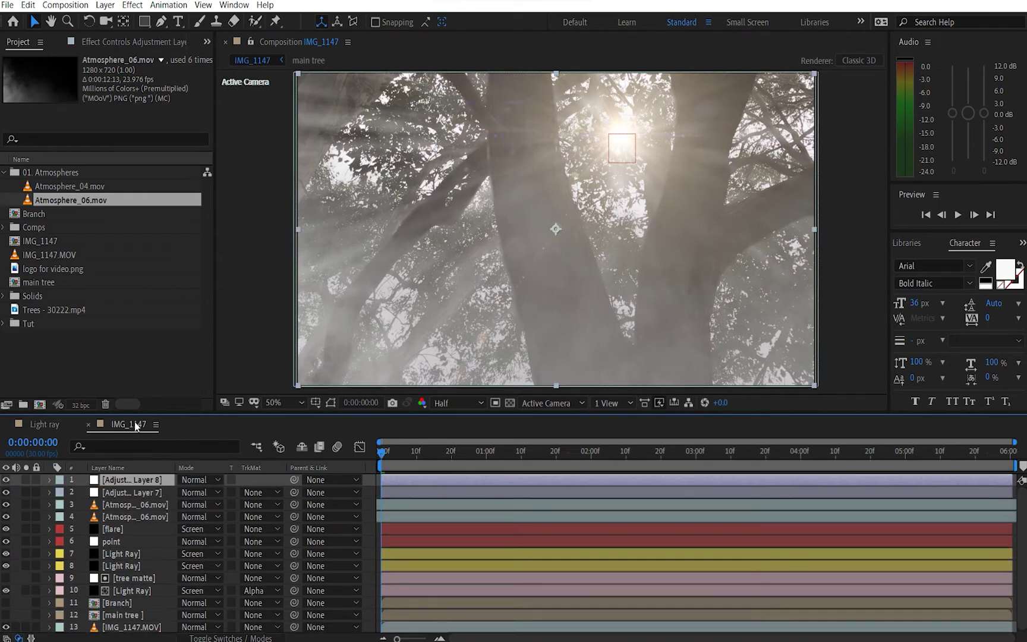
pyautogui.click(143, 494)
pyautogui.press('Return')
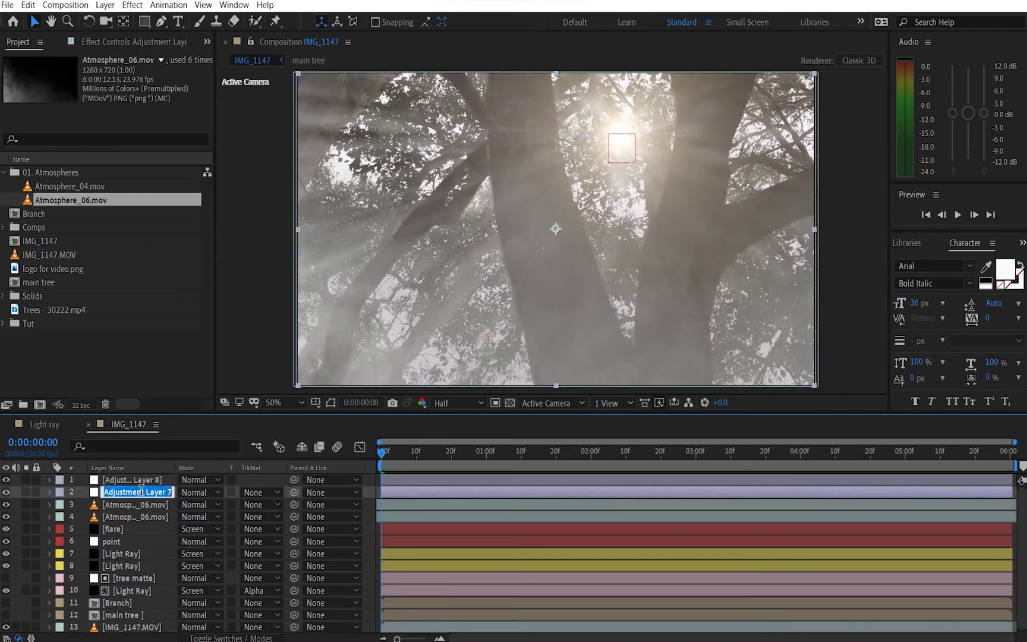
pyautogui.write('CC')
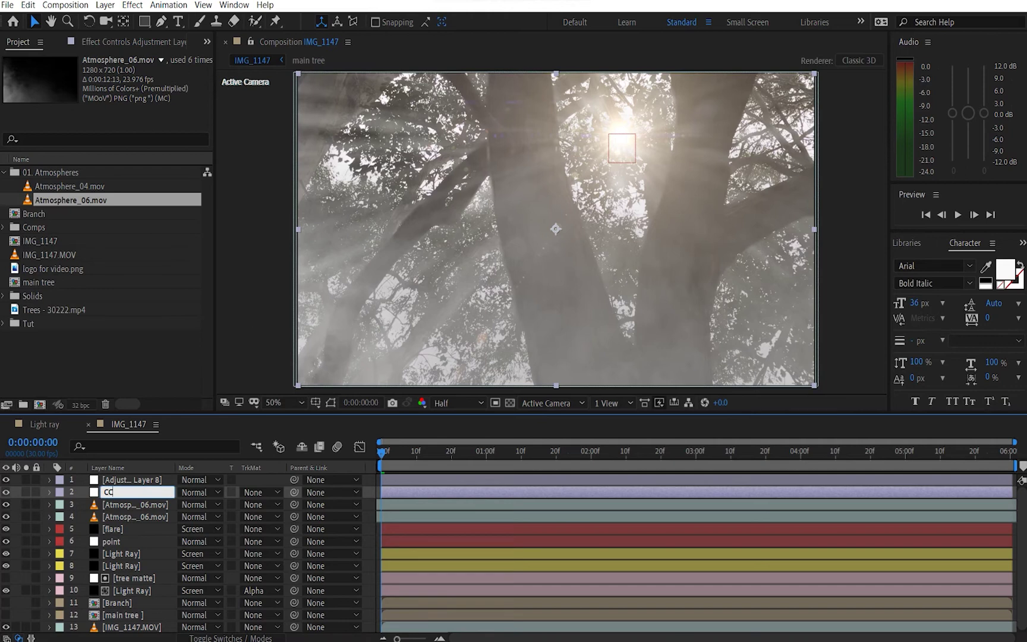
pyautogui.click(150, 479)
pyautogui.press('Return')
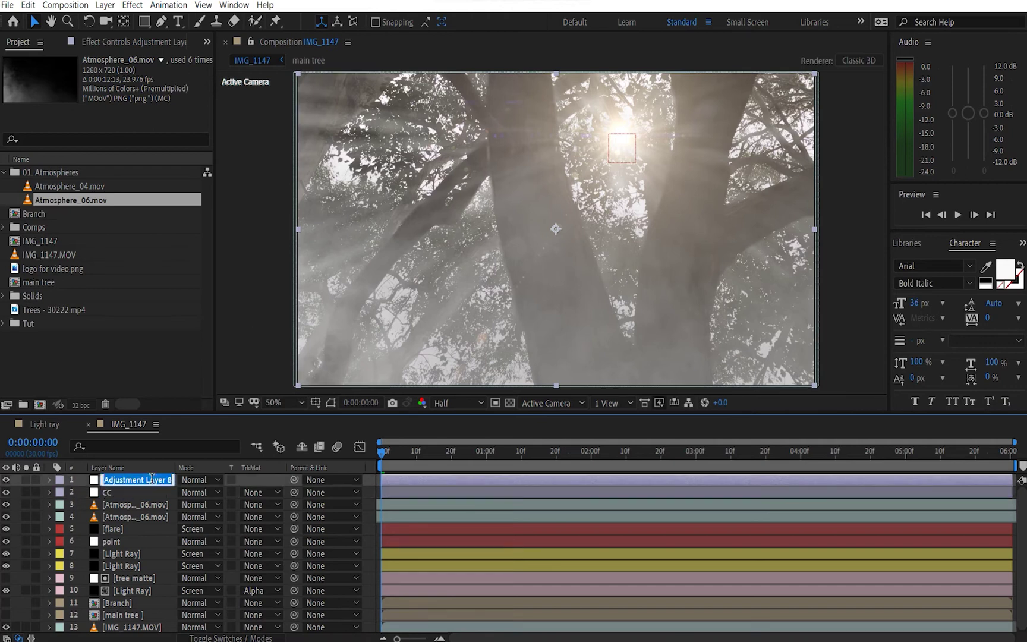
pyautogui.write('Vignette')
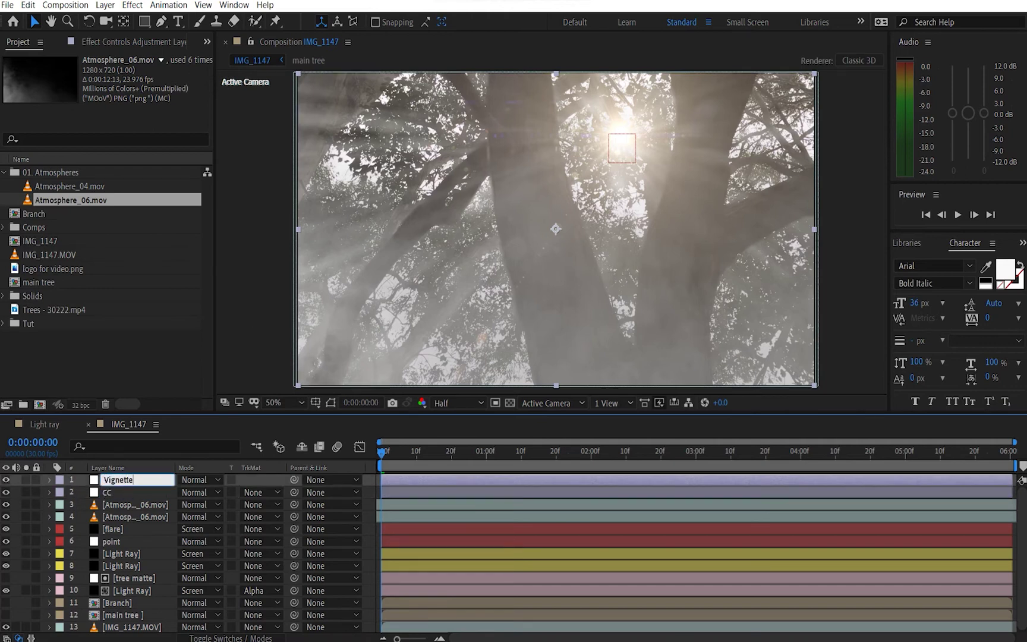
pyautogui.click(145, 504)
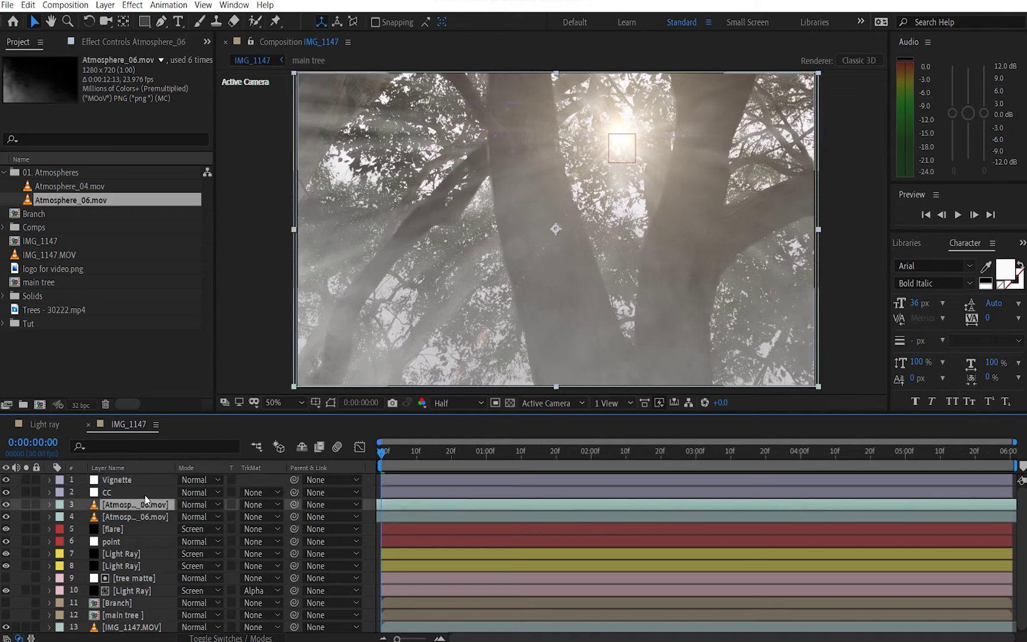
# Step: Apply the Looks effect to the CC layer
pyautogui.click(143, 493)
pyautogui.click(129, 42)
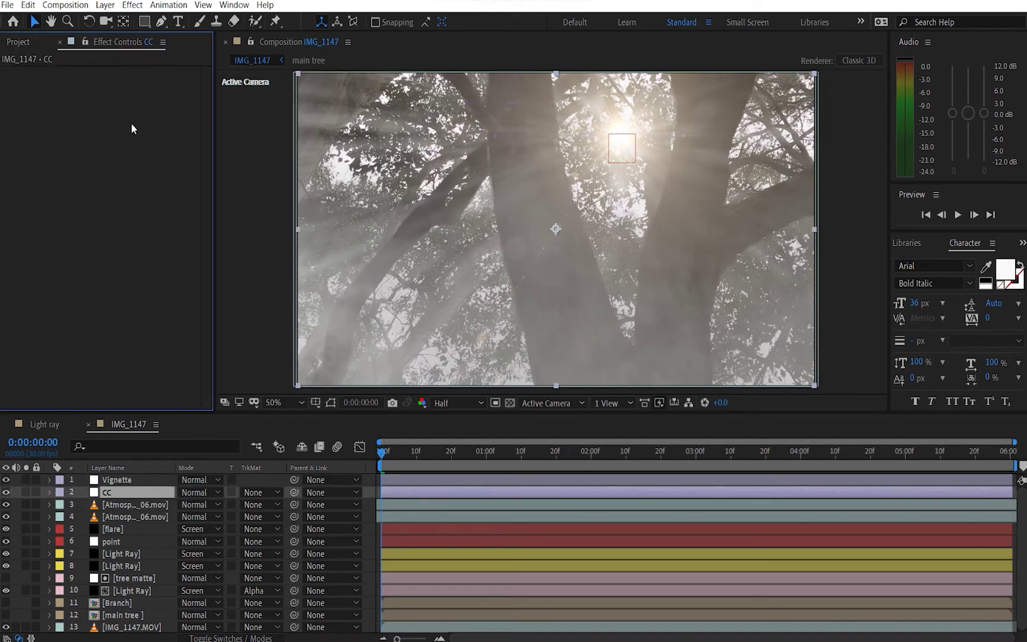
pyautogui.hotkey('ctrl', 'space')
pyautogui.write('ook')
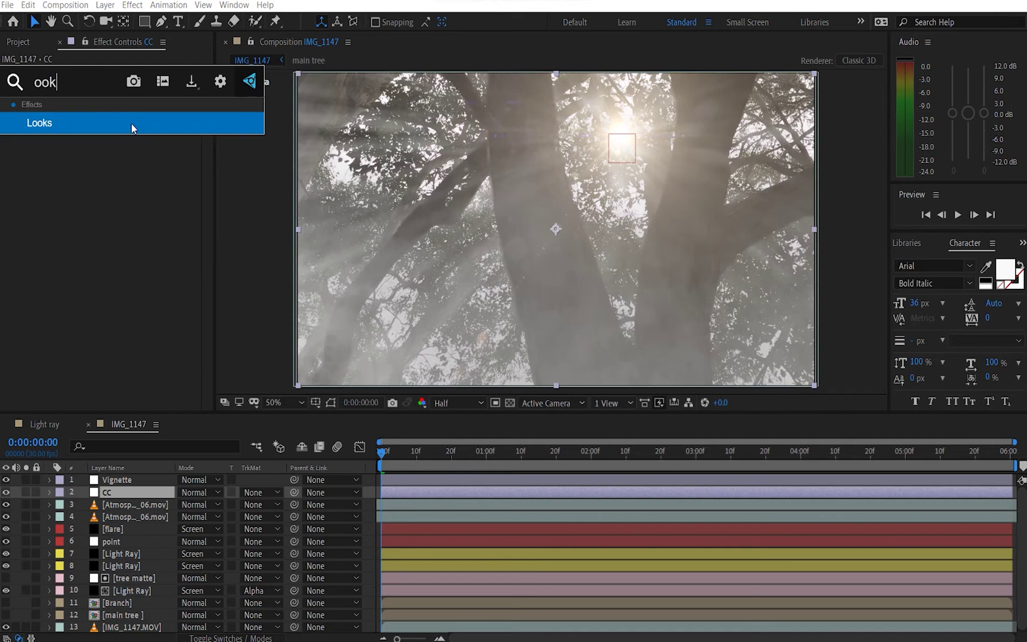
pyautogui.click(132, 124)
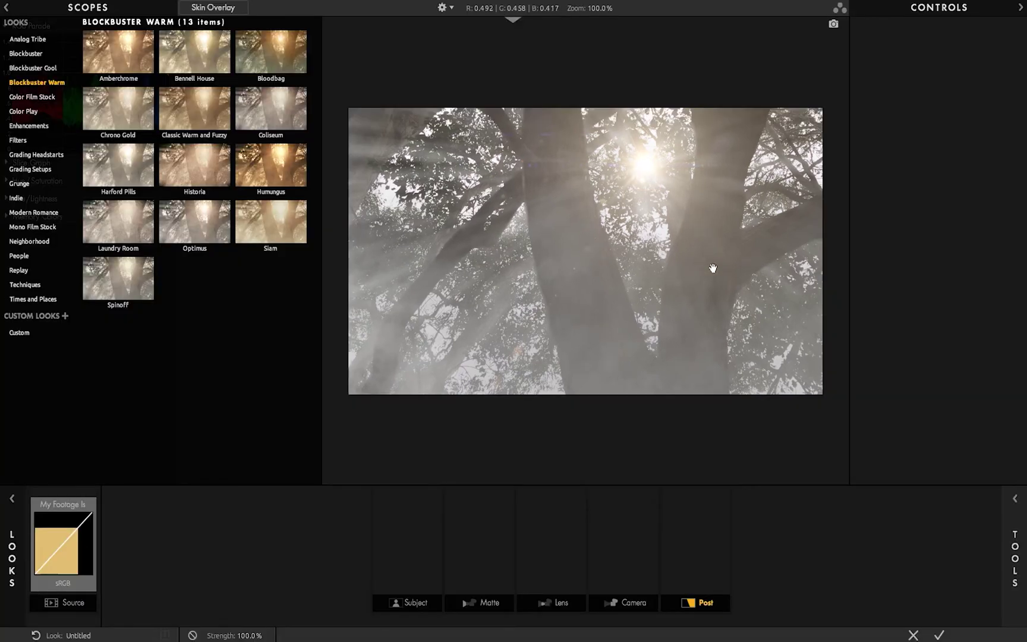
# Step: Choose the Chrono Gold look and return to After Effects
pyautogui.click(128, 111)
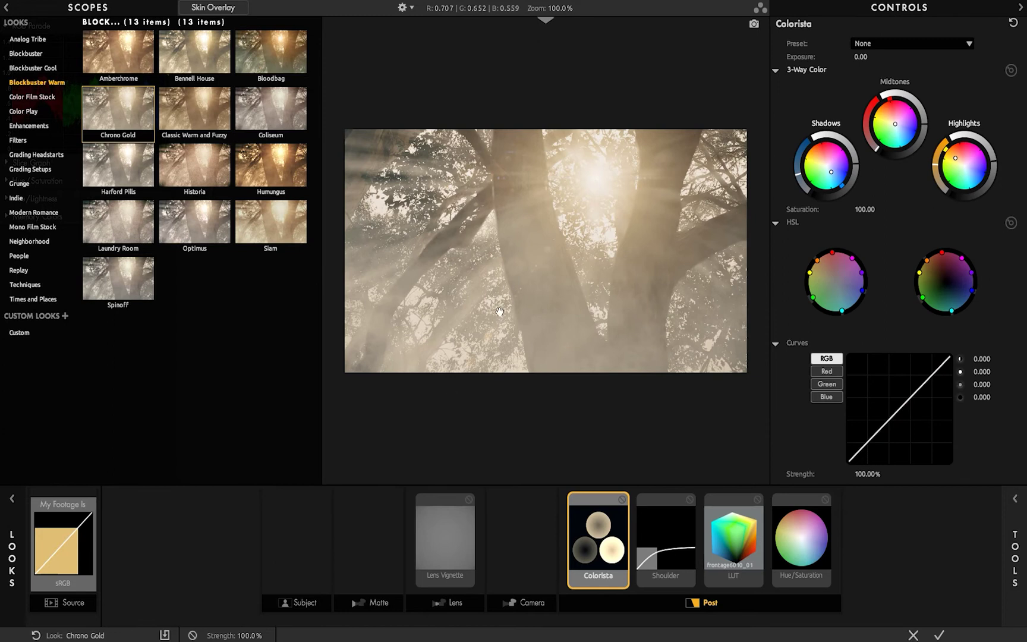
pyautogui.click(939, 635)
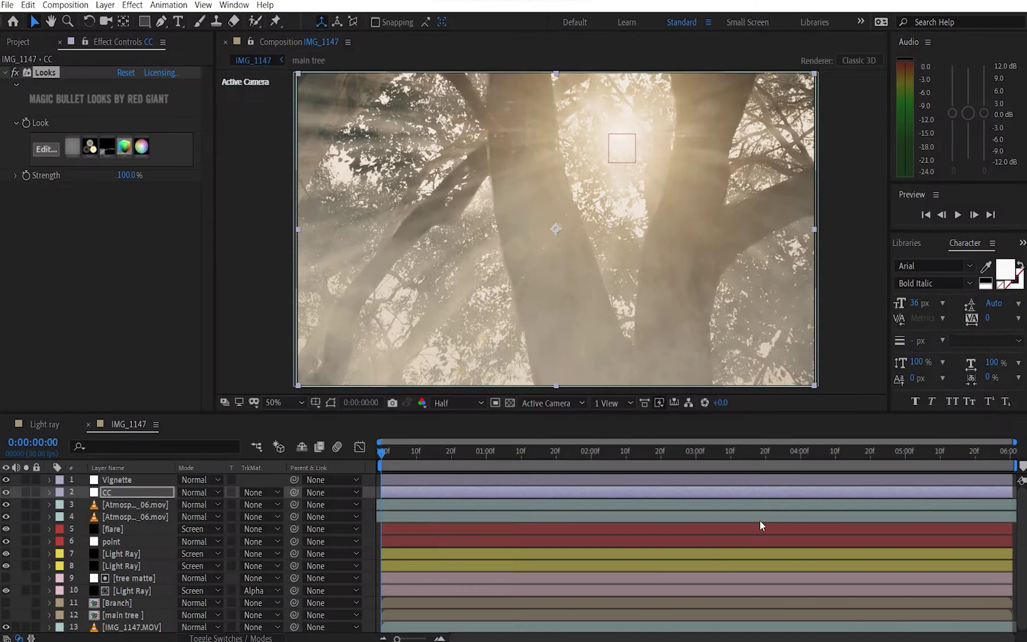
# Step: Add Curves to CC and shape an S-curve with deeper shadows
pyautogui.click(109, 293)
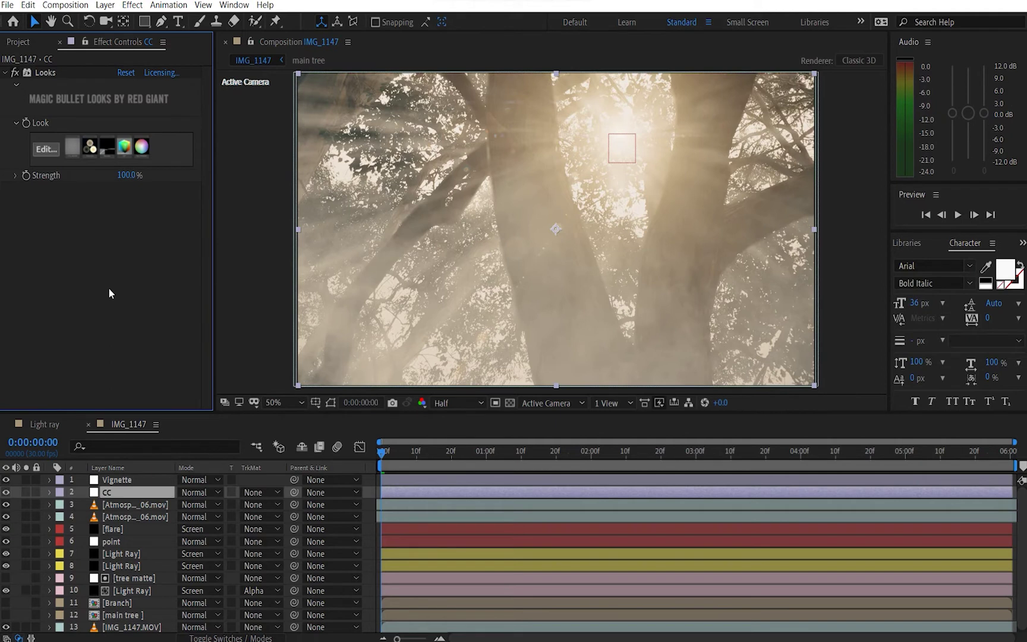
pyautogui.hotkey('ctrl', 'space')
pyautogui.click(39, 271)
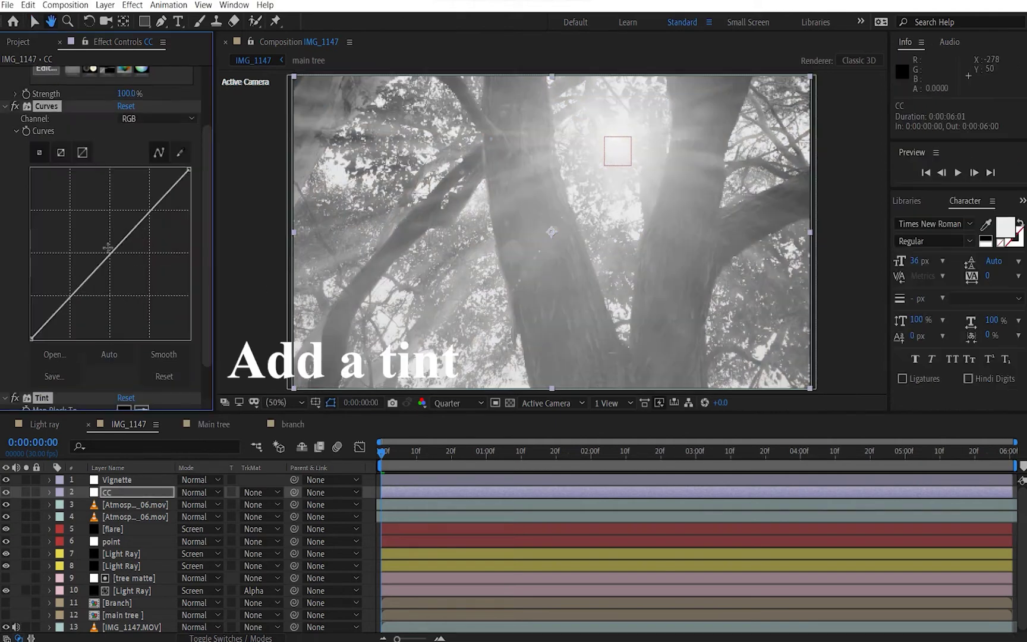
pyautogui.moveTo(99, 270); pyautogui.dragTo(89, 300)
pyautogui.moveTo(147, 225); pyautogui.dragTo(137, 213)
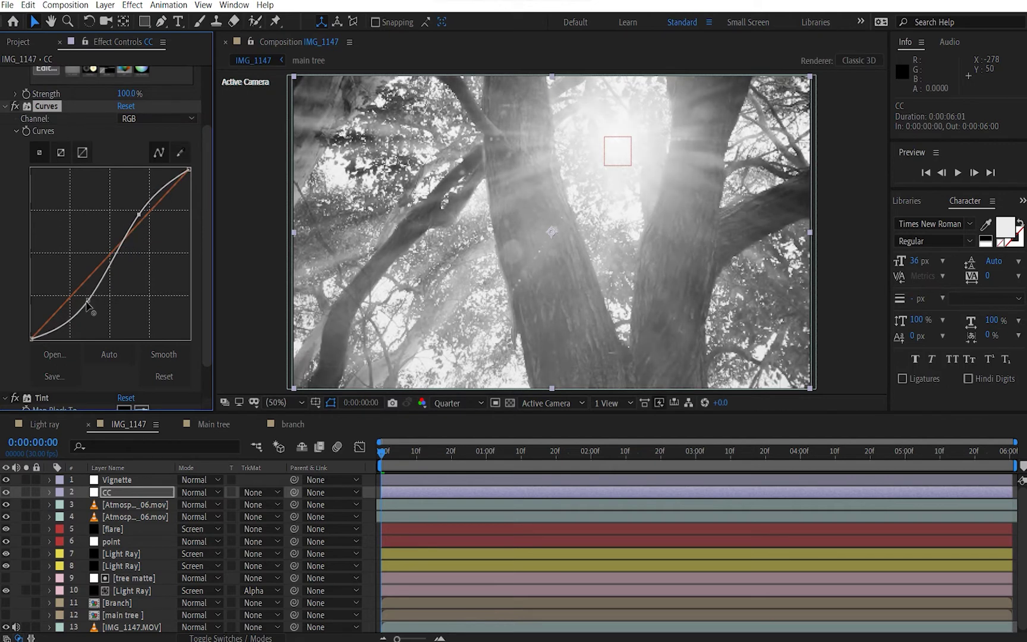
pyautogui.moveTo(87, 303); pyautogui.dragTo(87, 307)
# Step: Set the Tint's Amount to Tint to 30%
pyautogui.scroll(-1, 128, 274)
pyautogui.moveTo(128, 391); pyautogui.dragTo(104, 393)
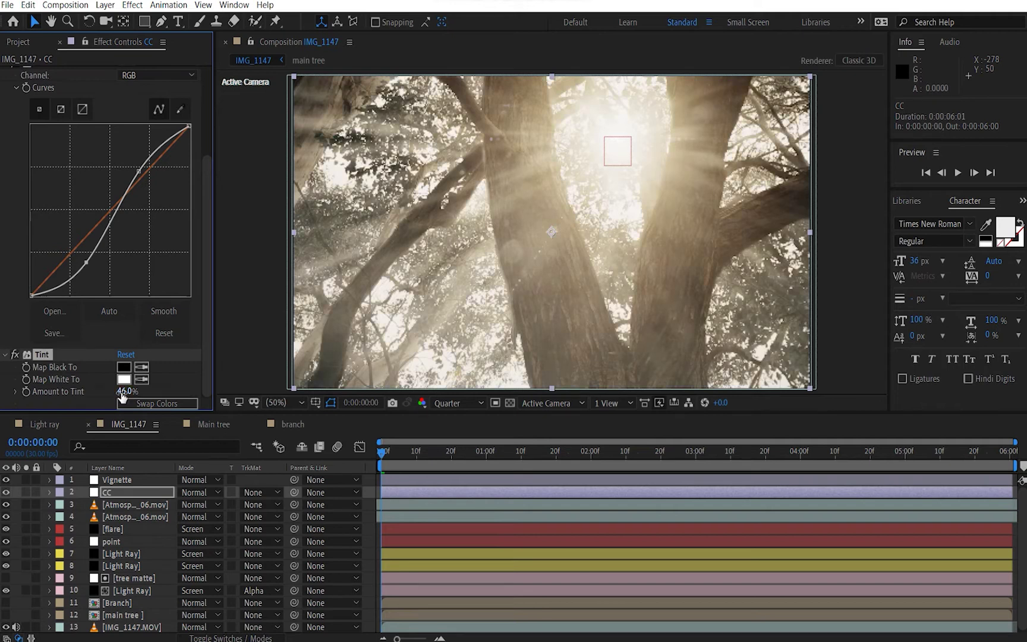
pyautogui.click(123, 391)
pyautogui.write('30')
pyautogui.press('Return')
# Step: Set Looks Strength to 85% and collapse the Looks, Curves and Tint effects
pyautogui.scroll(3, 136, 305)
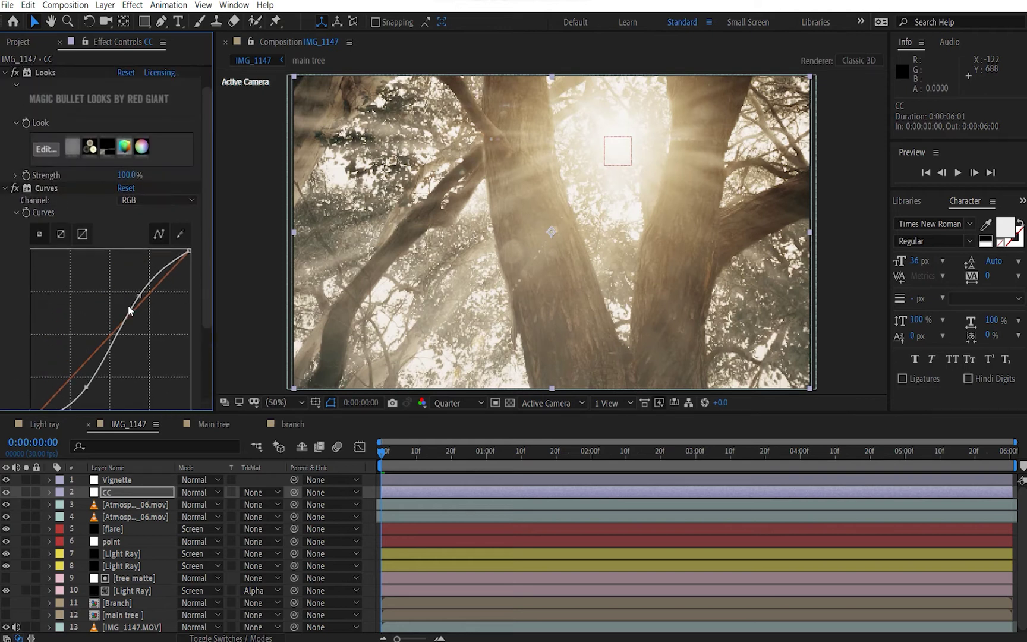
pyautogui.moveTo(131, 180); pyautogui.dragTo(125, 181)
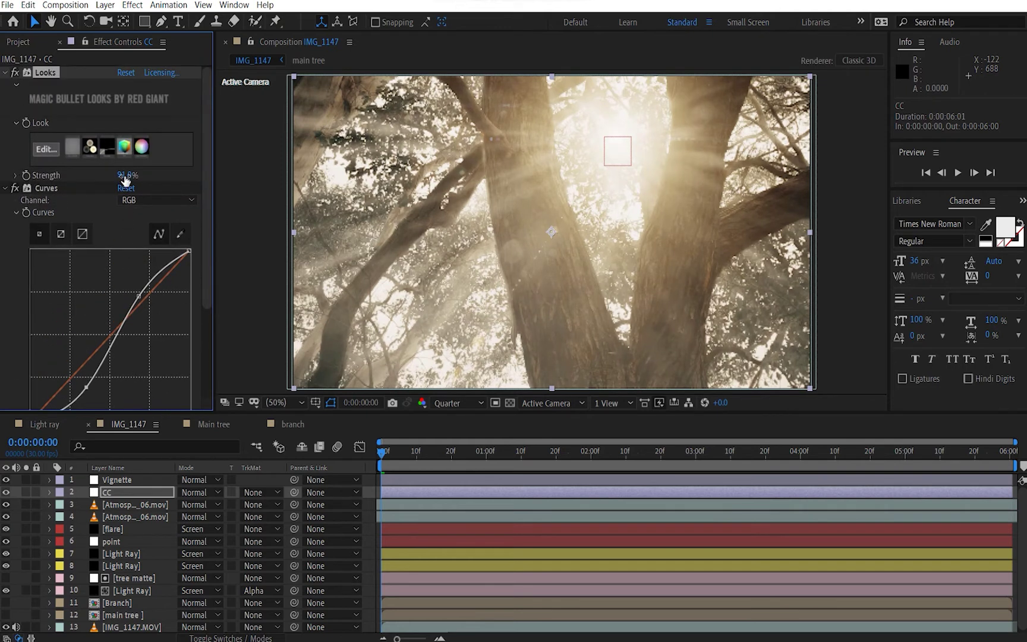
pyautogui.click(125, 175)
pyautogui.write('85')
pyautogui.press('Return')
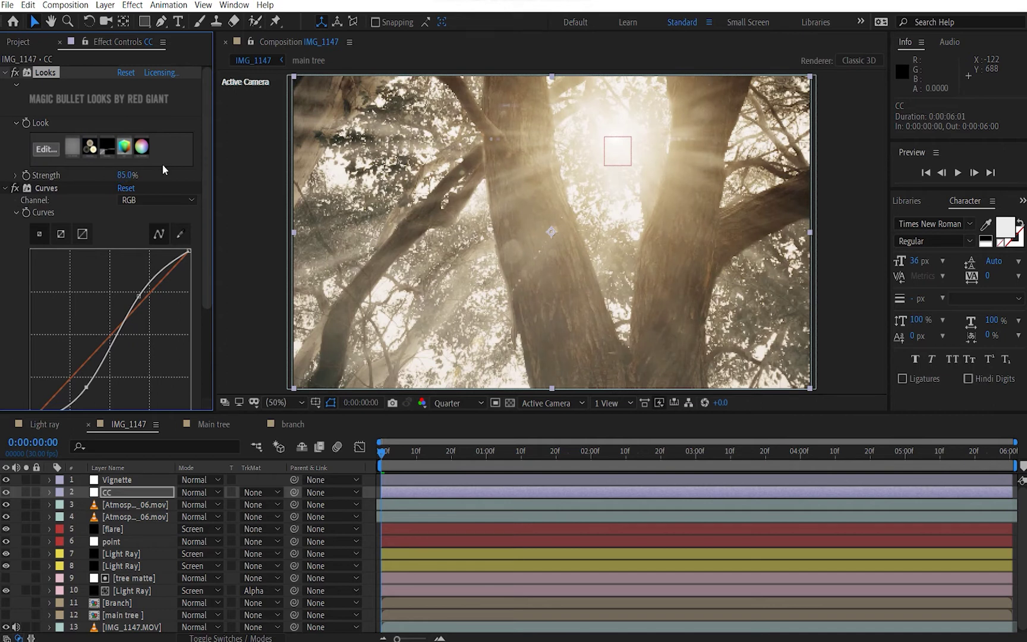
pyautogui.scroll(-3, 40, 220)
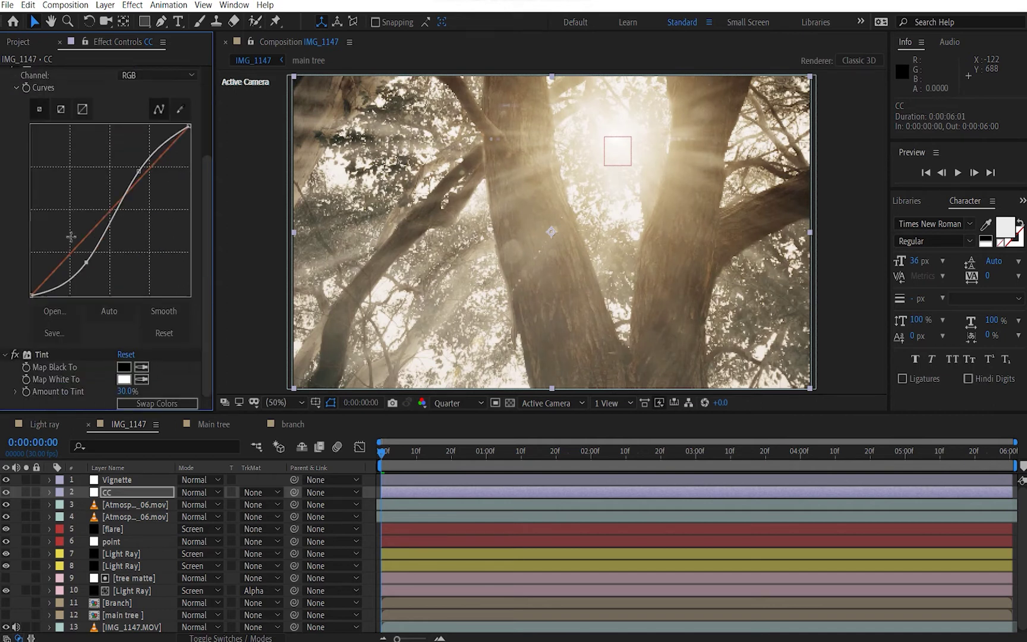
pyautogui.scroll(3, 98, 386)
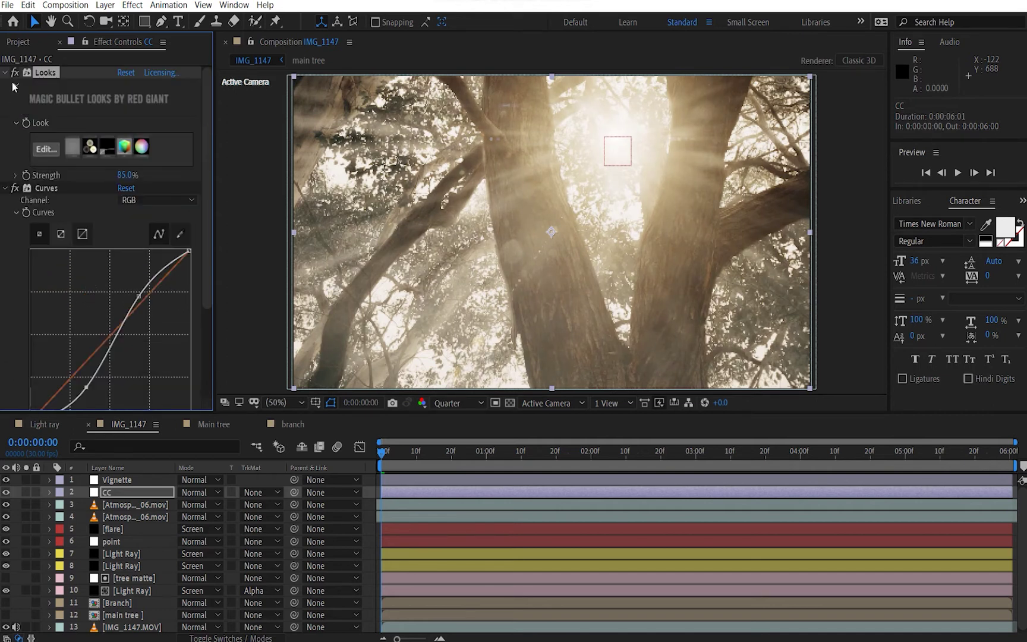
pyautogui.click(4, 73)
pyautogui.click(5, 85)
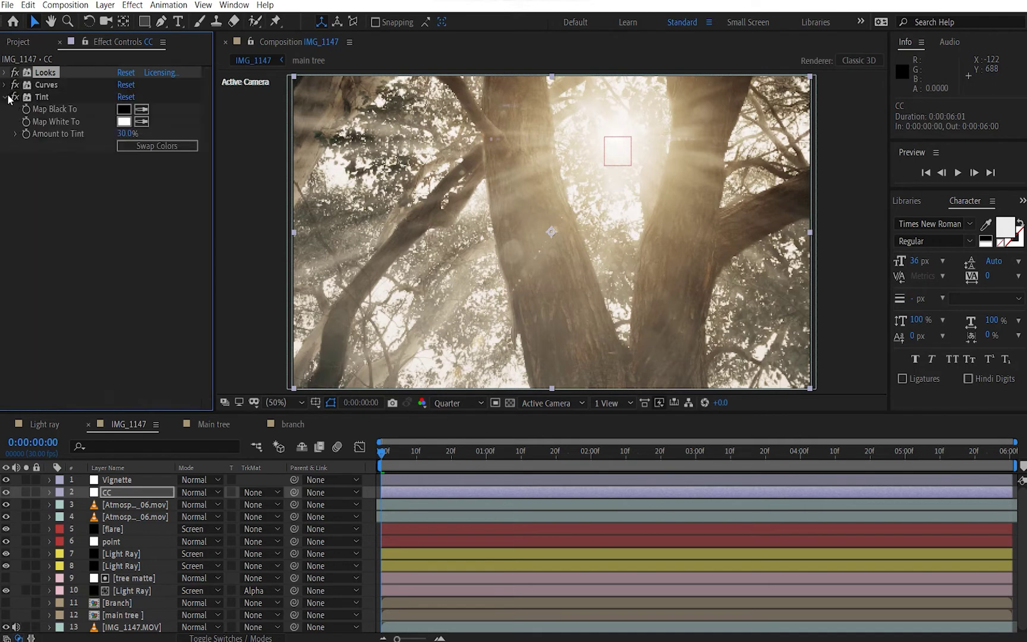
pyautogui.click(6, 98)
pyautogui.click(64, 188)
# Step: Add Unsharp Mask to CC with Radius 2 and Amount 65
pyautogui.hotkey('ctrl', 'space')
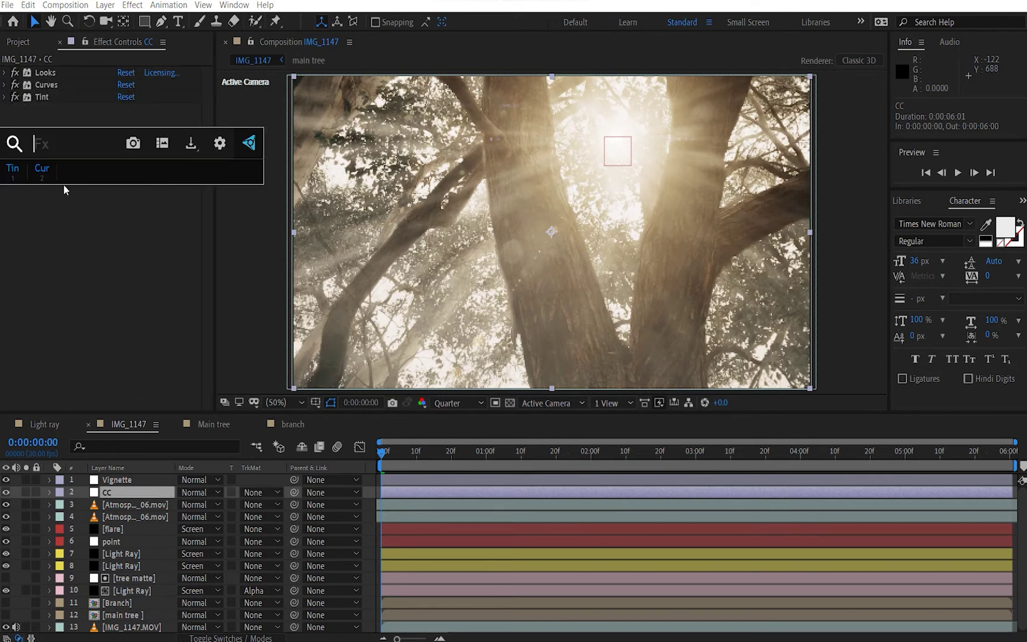
pyautogui.write('unsh')
pyautogui.press('Return')
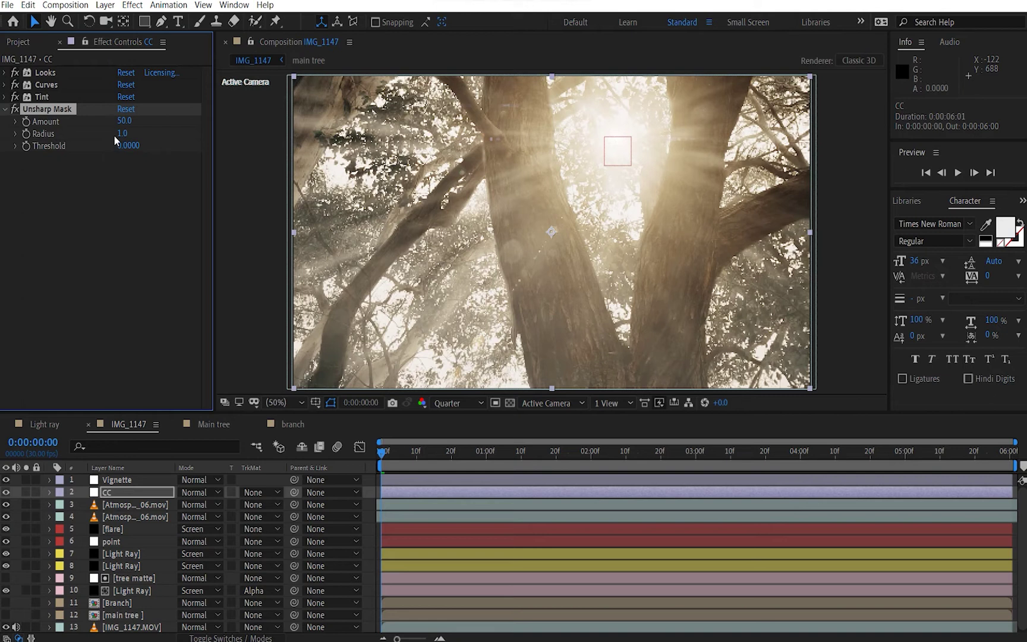
pyautogui.click(118, 135)
pyautogui.write('2')
pyautogui.press('Return')
pyautogui.click(125, 122)
pyautogui.write('65')
pyautogui.press('Return')
pyautogui.click(119, 215)
pyautogui.click(5, 109)
pyautogui.click(122, 480)
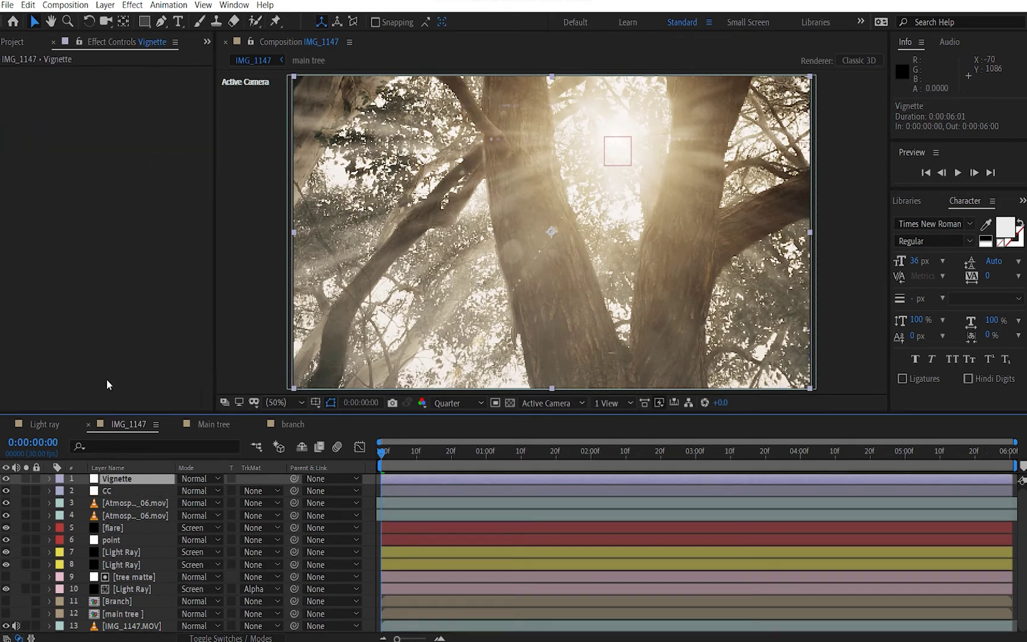
# Step: Darken Vignette with Curves and add a full-frame ellipse mask set to Subtract
pyautogui.hotkey('ctrl', 'space')
pyautogui.press('2')
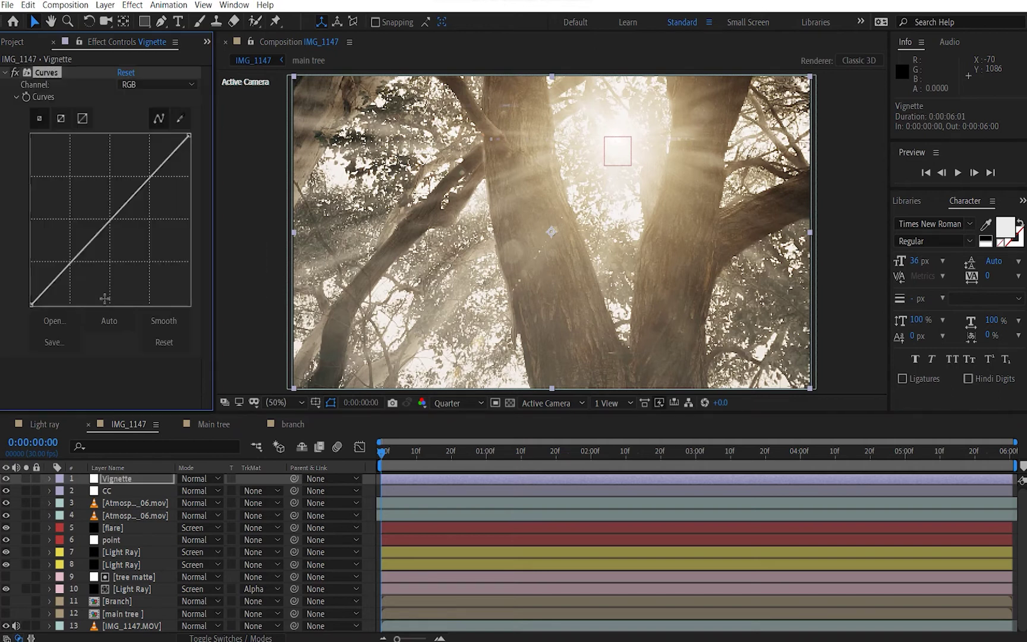
pyautogui.moveTo(111, 232)
pyautogui.mouseDown()
pyautogui.moveTo(120, 252)
pyautogui.moveTo(116, 244)
pyautogui.mouseUp()
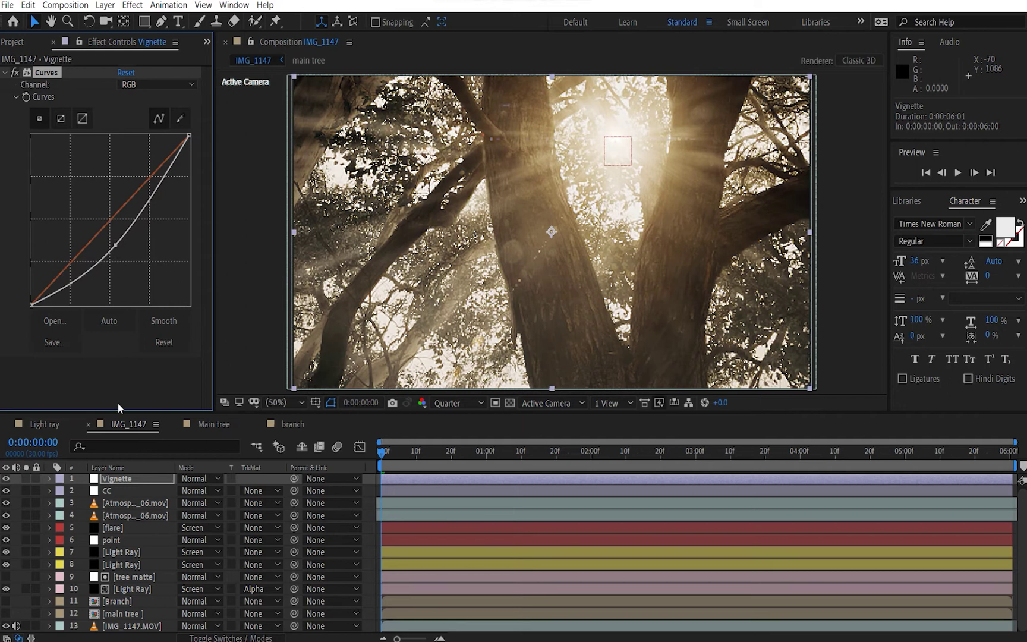
pyautogui.moveTo(145, 23); pyautogui.dragTo(173, 51)
pyautogui.doubleClick(144, 22)
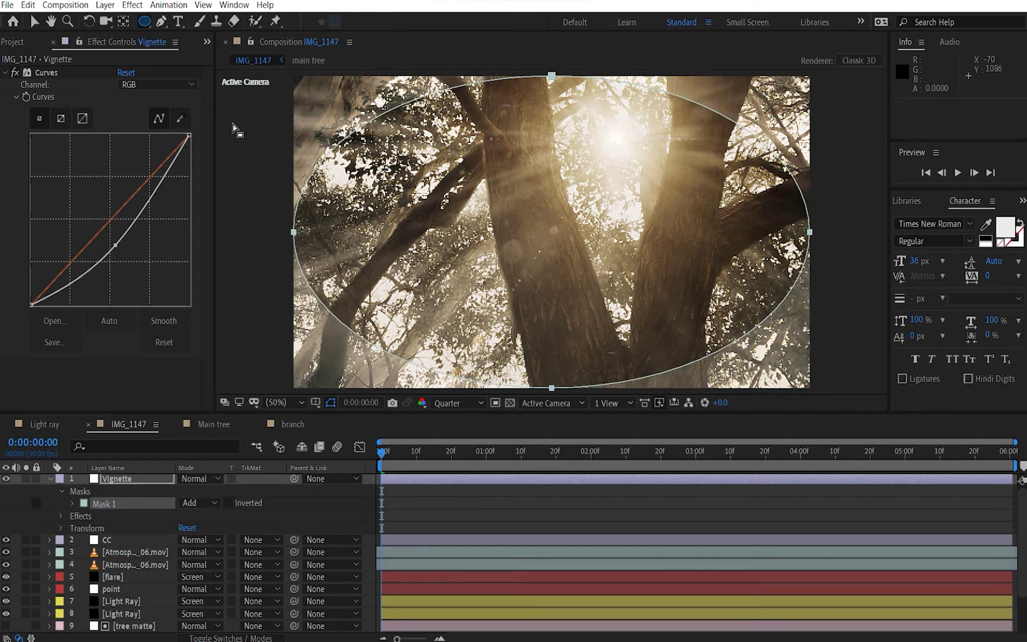
pyautogui.press('v')
pyautogui.click(196, 504)
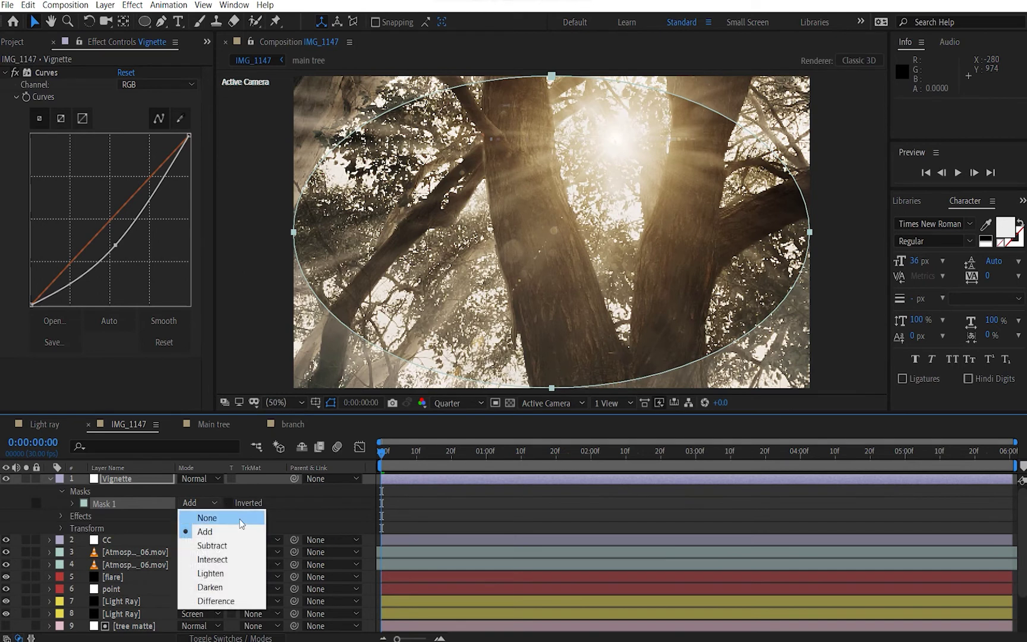
pyautogui.click(220, 545)
# Step: Feather the mask 300 pixels and pull the vignette curve slightly darker
pyautogui.press('f')
pyautogui.moveTo(205, 504); pyautogui.dragTo(250, 504)
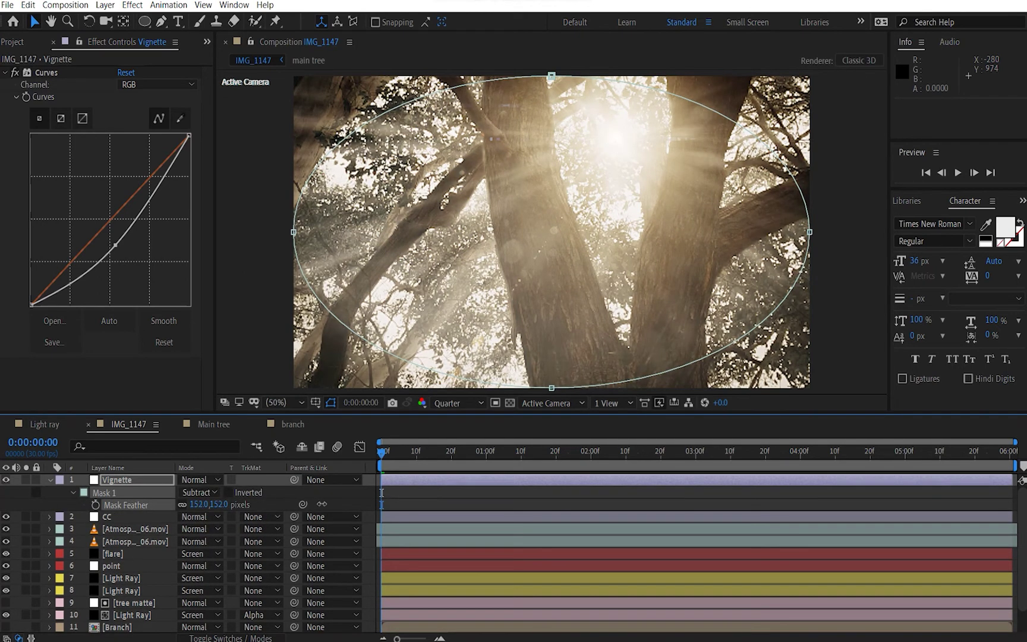
pyautogui.click(220, 504)
pyautogui.write('300')
pyautogui.press('Return')
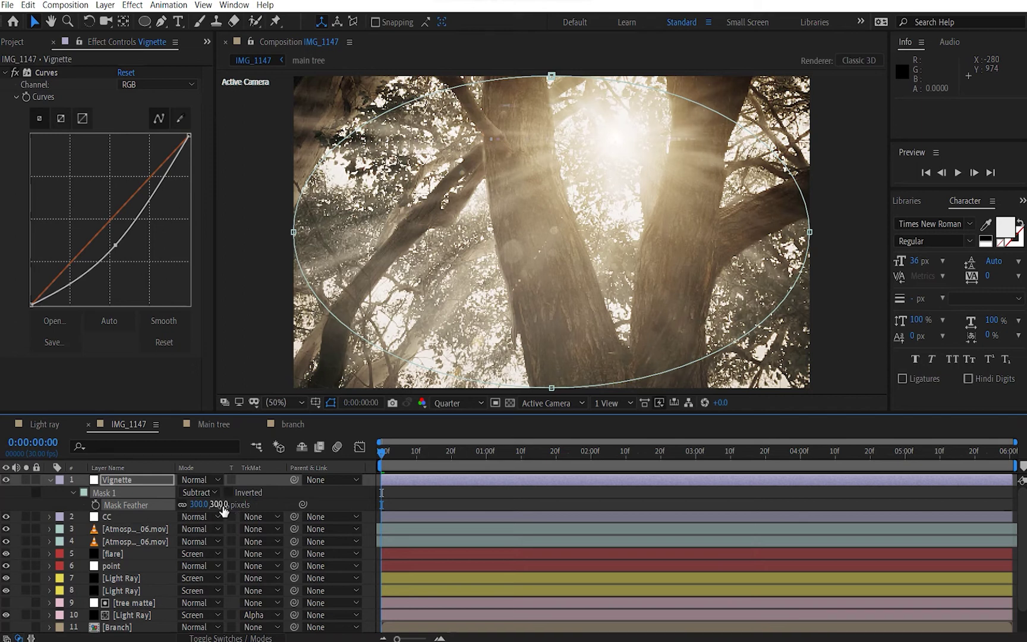
pyautogui.click(331, 403)
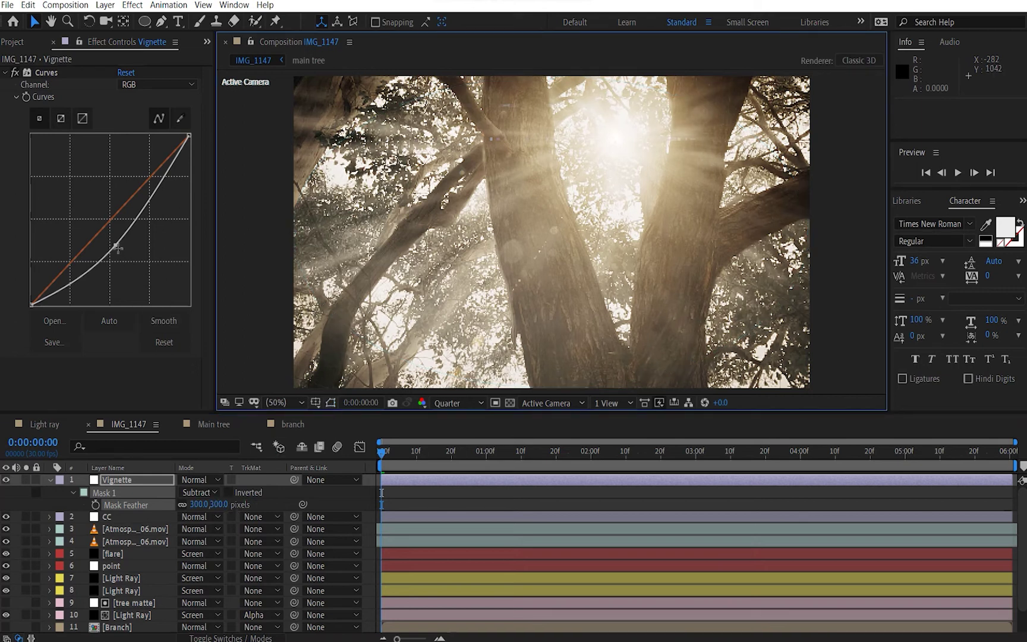
pyautogui.moveTo(117, 247)
pyautogui.mouseDown()
pyautogui.moveTo(123, 258)
pyautogui.moveTo(117, 245)
pyautogui.mouseUp()
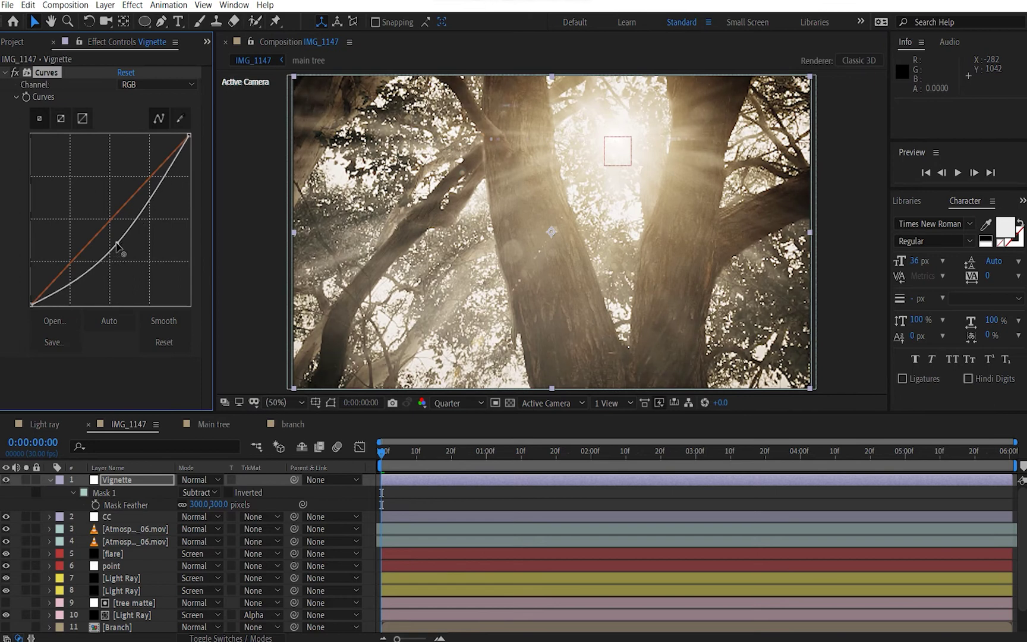
pyautogui.click(850, 298)
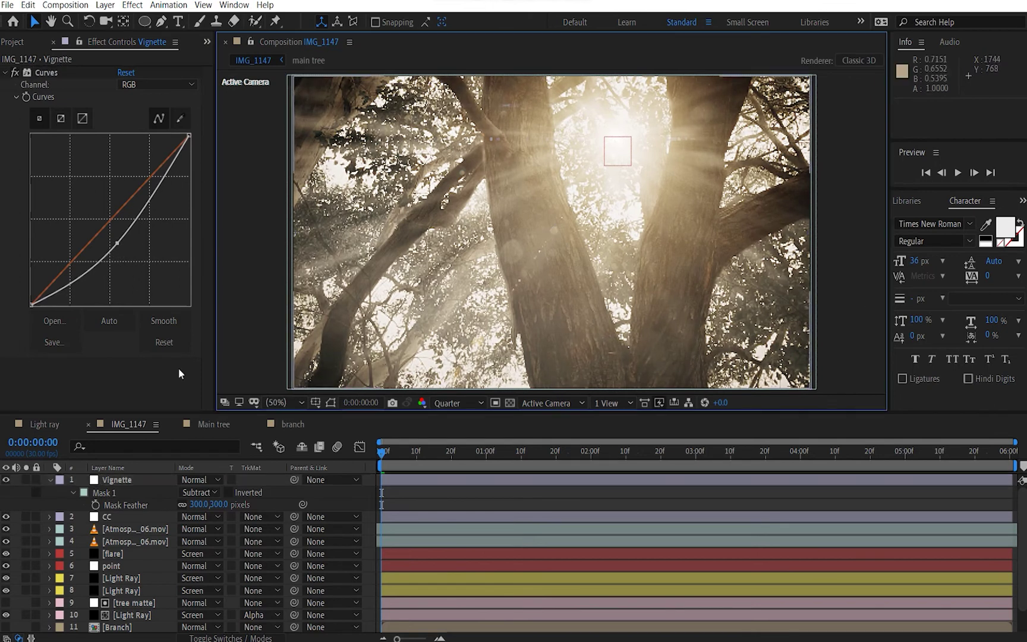
pyautogui.scroll(-2, 121, 586)
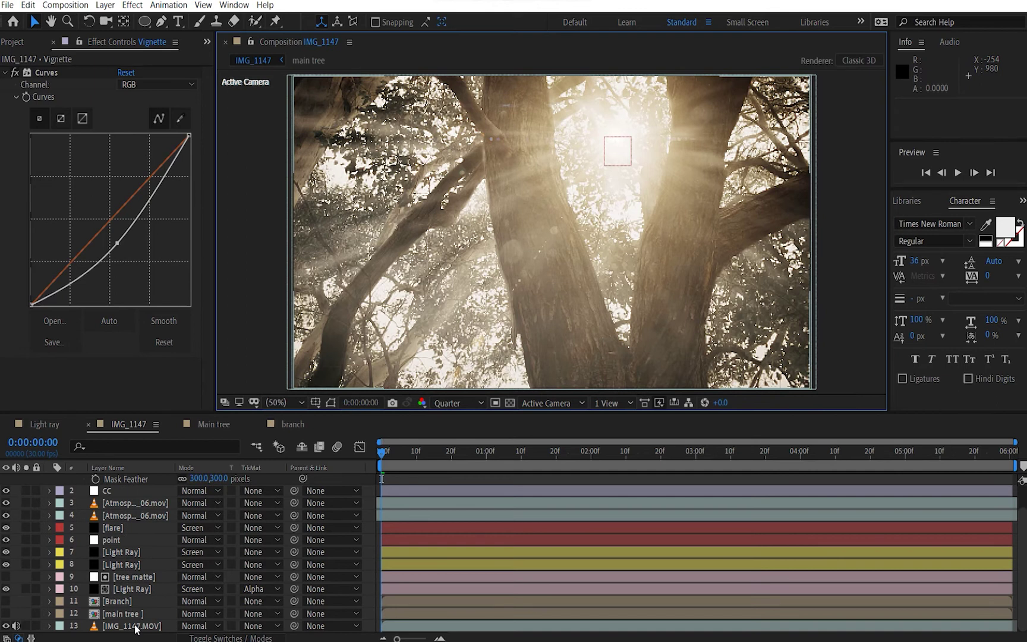
pyautogui.click(136, 629)
# Step: Pull IMG_1147.MOV's lower Curves point down and raise the upper point to deepen shadows
pyautogui.click(100, 254)
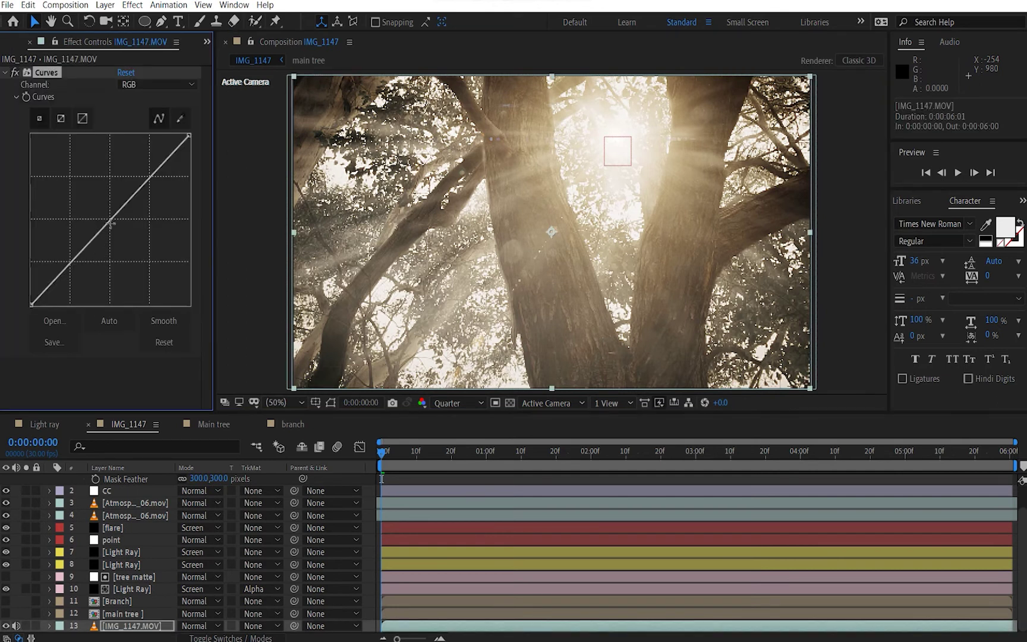
pyautogui.moveTo(108, 236); pyautogui.dragTo(82, 281)
pyautogui.moveTo(132, 212); pyautogui.dragTo(150, 187)
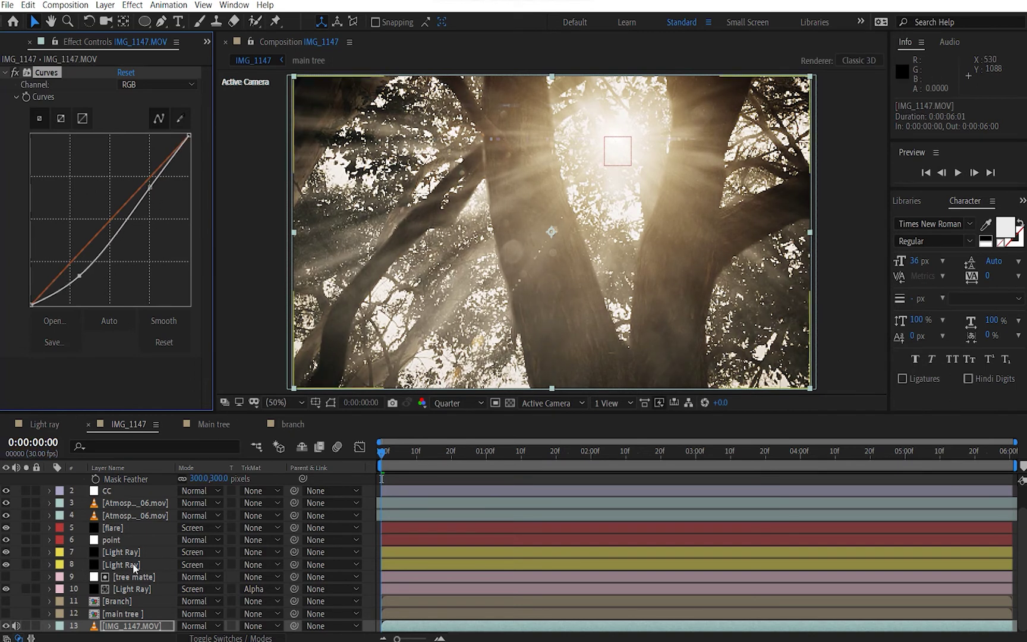
# Step: Raise the top and lower the bottom Curves points on Light Ray layer 10, then collapse the Vignette mask properties
pyautogui.click(132, 589)
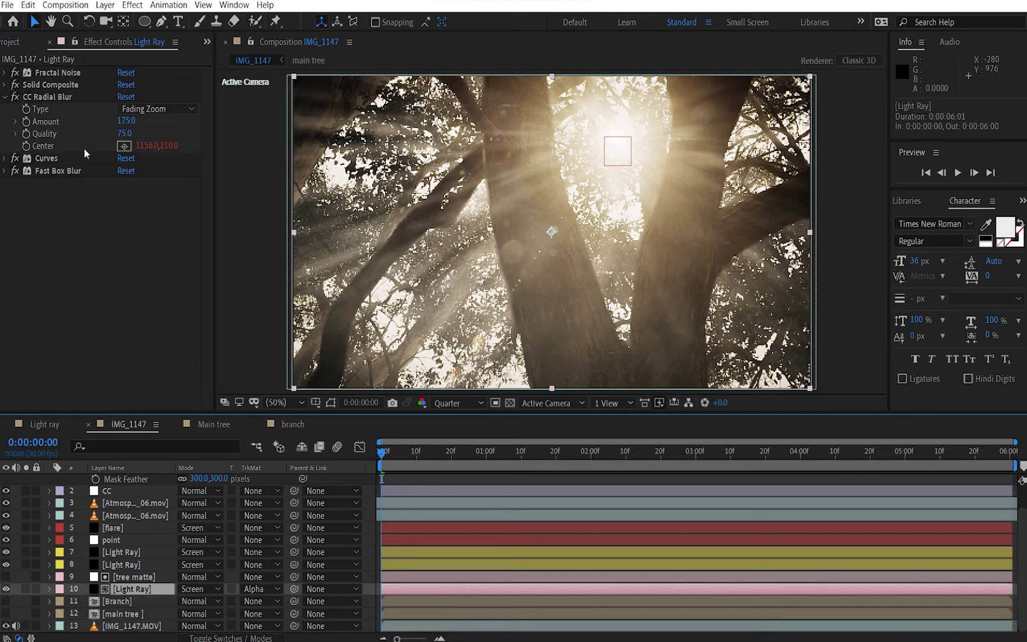
pyautogui.click(5, 158)
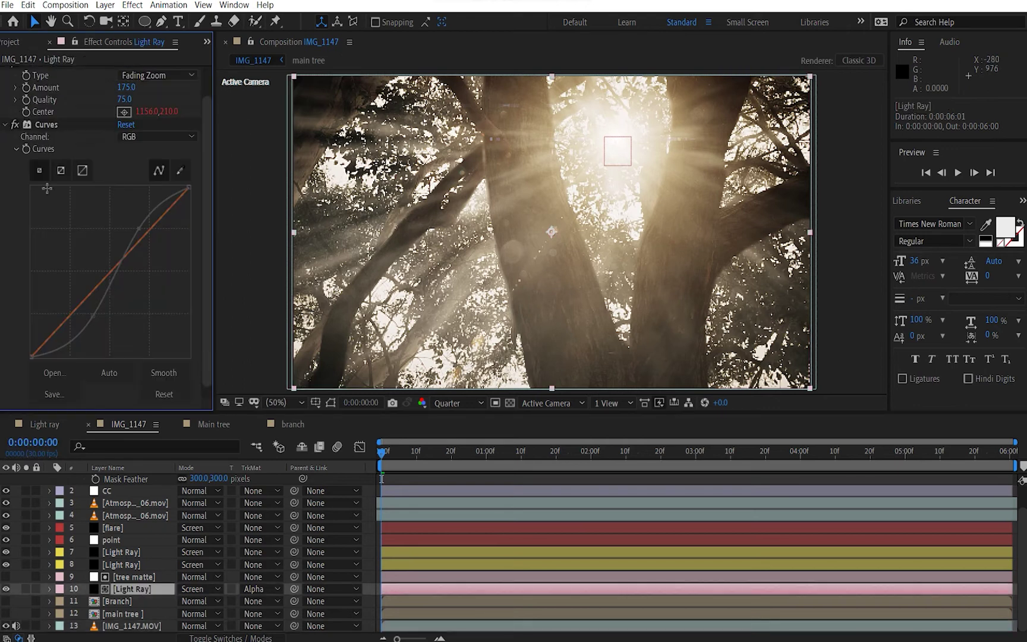
pyautogui.moveTo(138, 232); pyautogui.dragTo(137, 226)
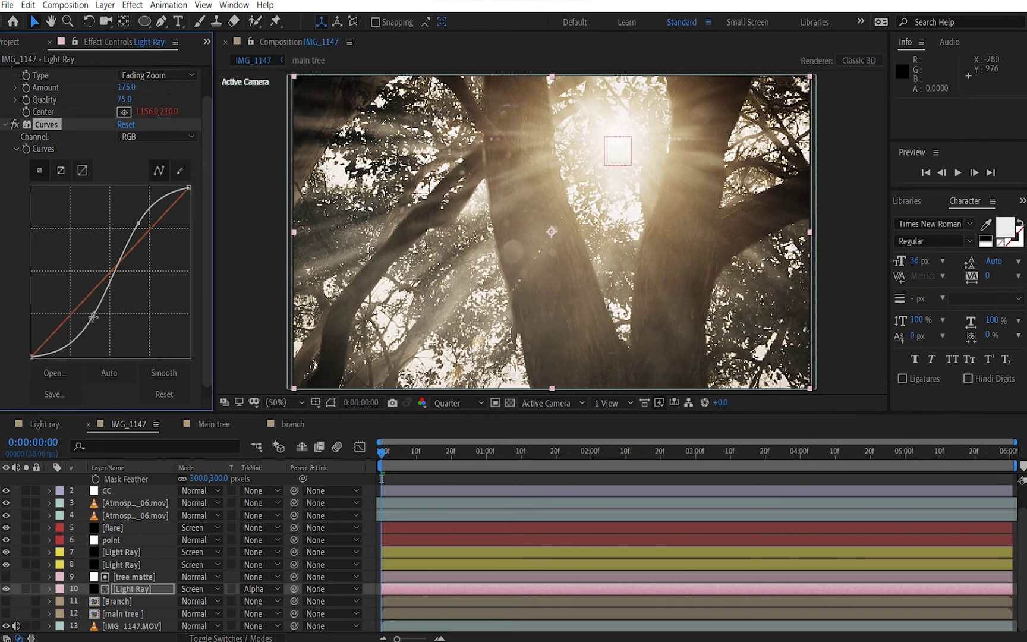
pyautogui.moveTo(93, 315); pyautogui.dragTo(89, 319)
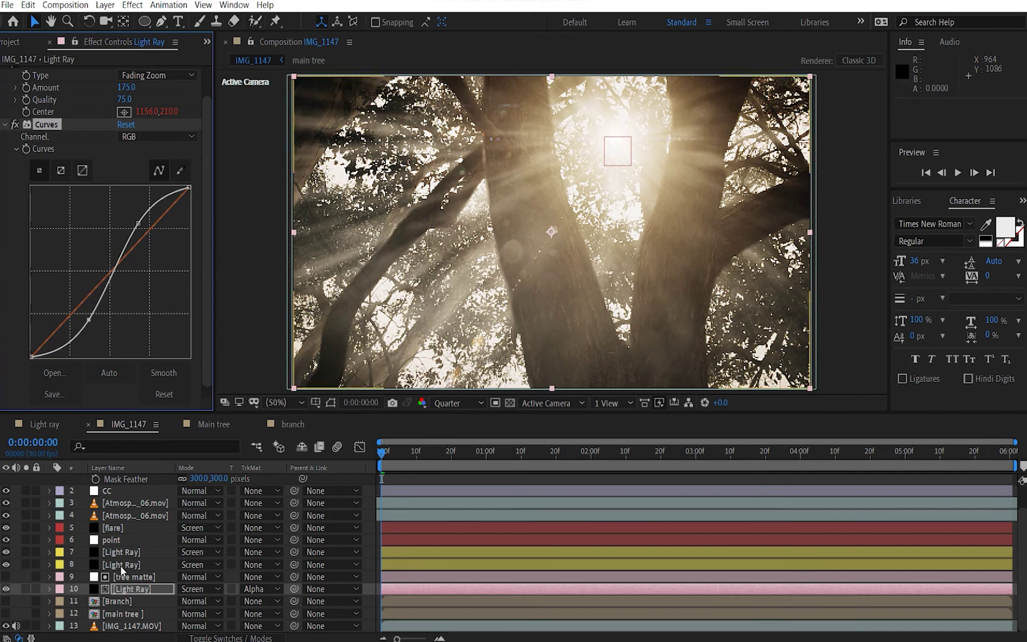
pyautogui.scroll(2, 151, 540)
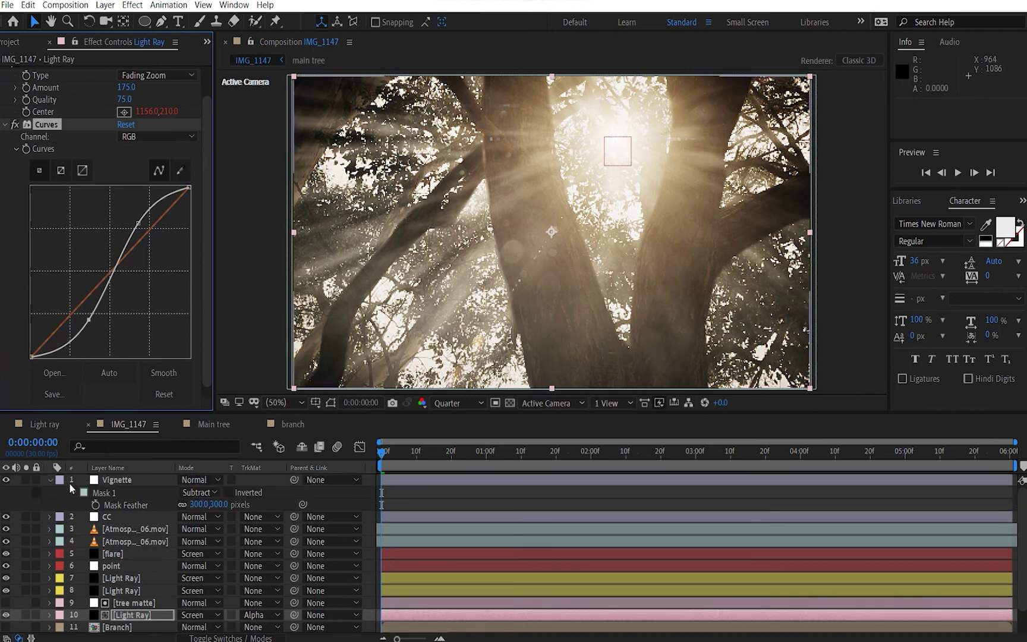
pyautogui.click(51, 480)
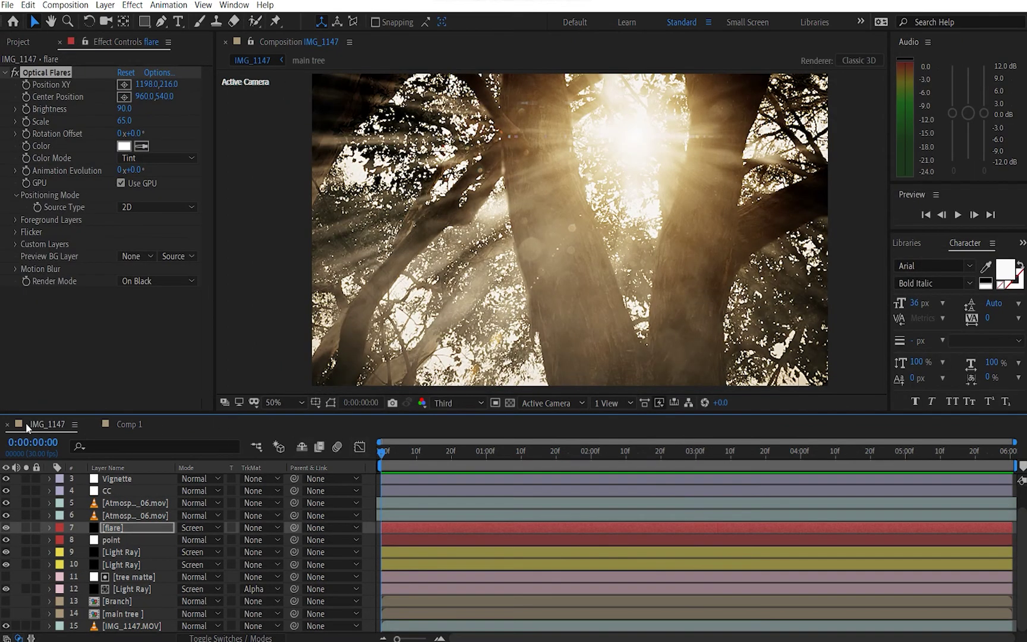
# Step: Preview the composition's flare over the sky, then select the point null layer
pyautogui.press('space')
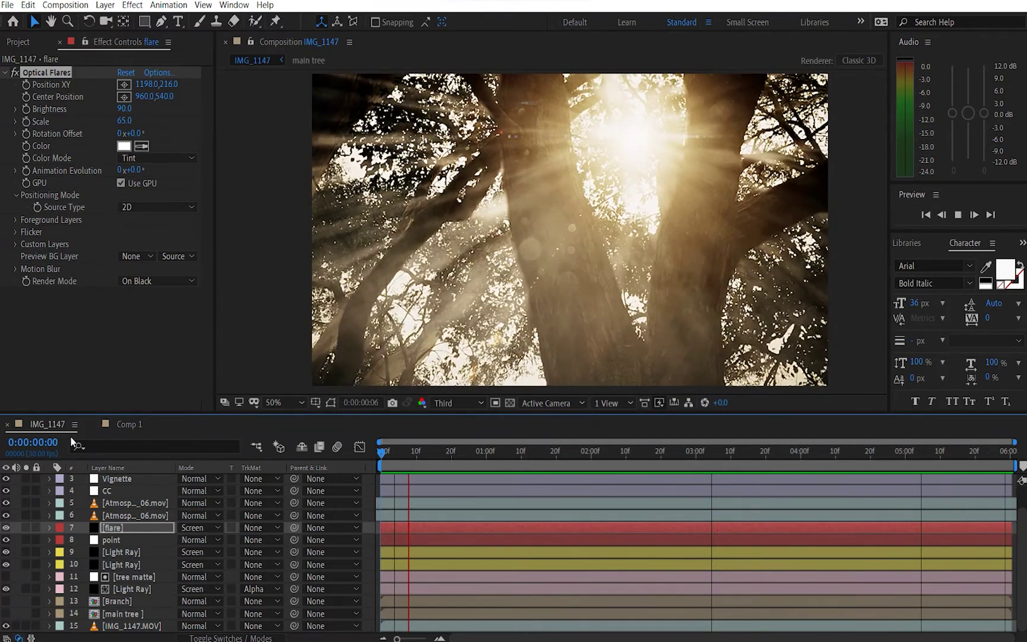
pyautogui.press('space')
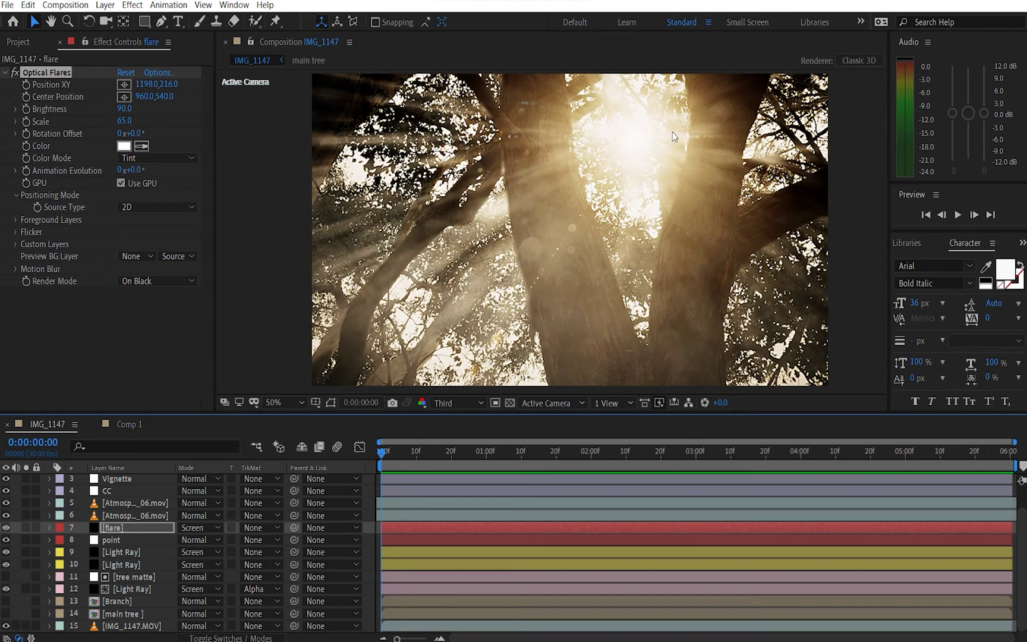
pyautogui.click(139, 541)
# Step: Enable Position keyframing on the point null and place it on the sun at 0 and 1 seconds
pyautogui.press('p')
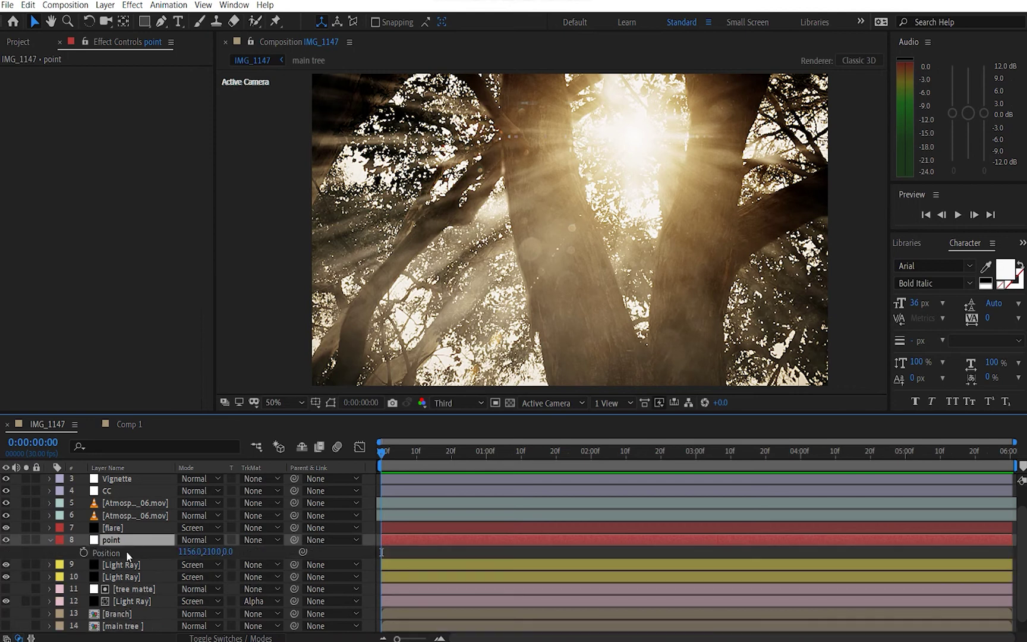
pyautogui.click(83, 552)
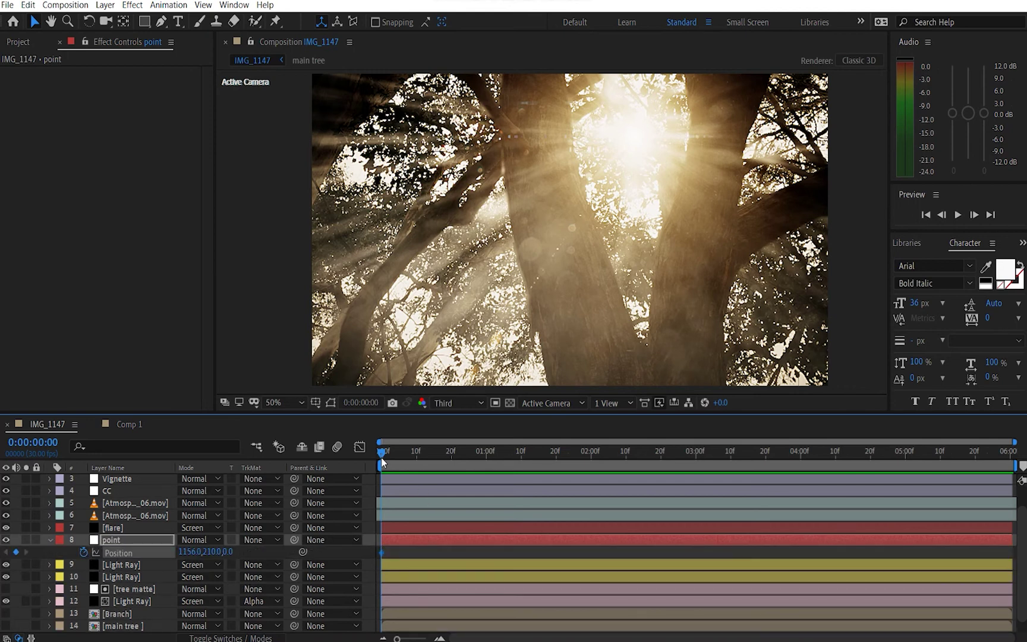
pyautogui.moveTo(383, 462); pyautogui.dragTo(486, 463)
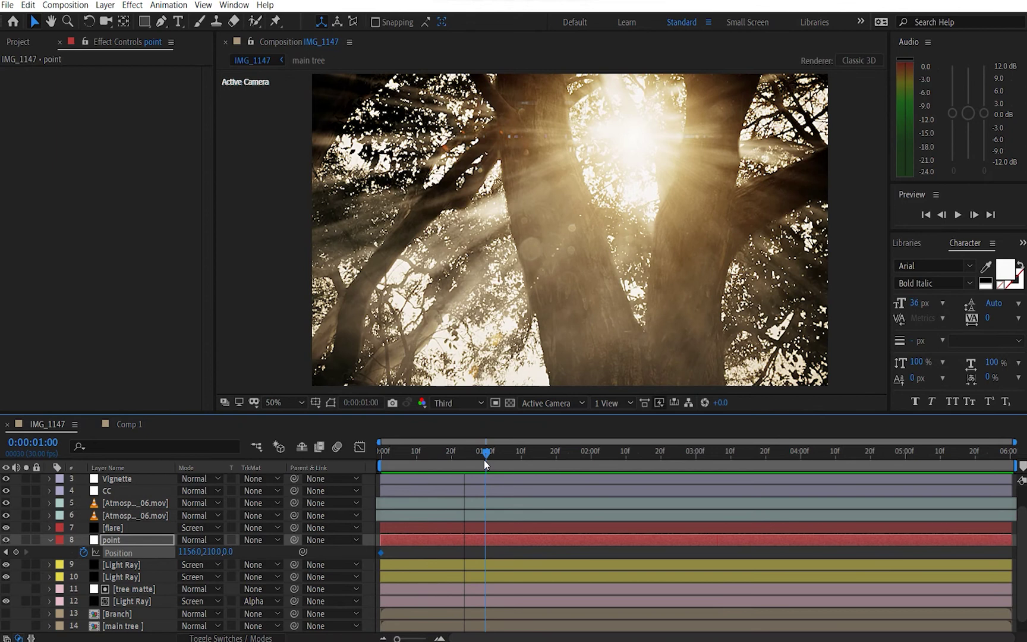
pyautogui.click(158, 542)
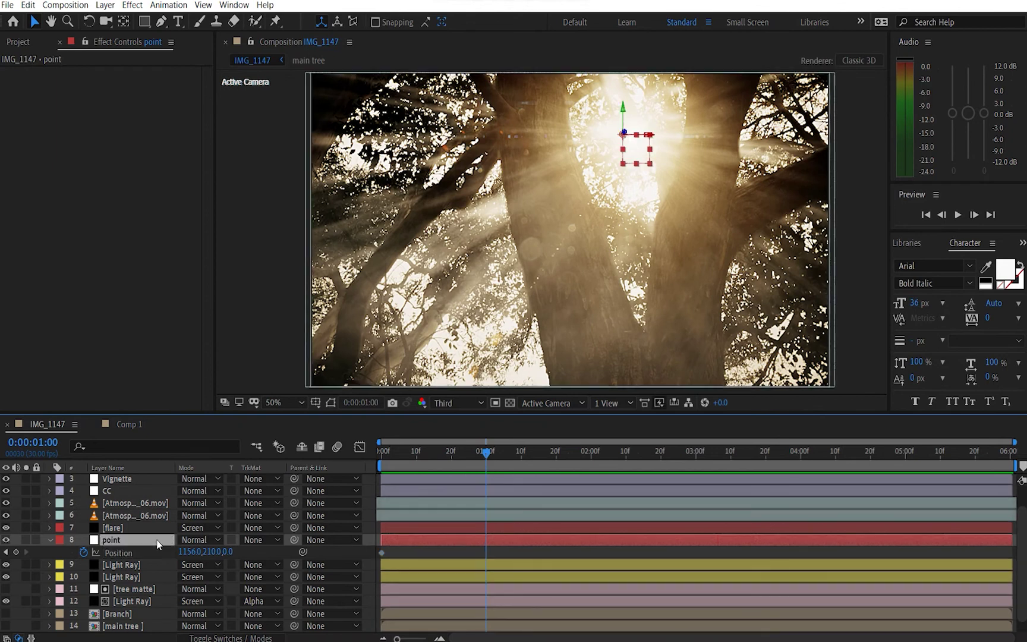
pyautogui.moveTo(643, 163); pyautogui.dragTo(635, 129)
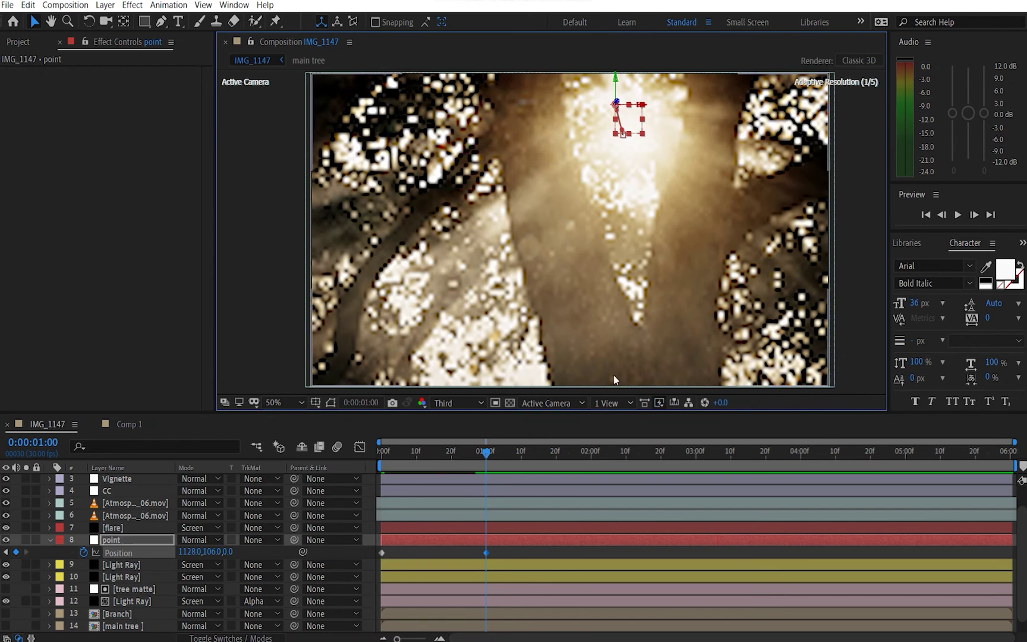
# Step: Keyframe the point null onto the sun at 2, 3 and 4 seconds
pyautogui.moveTo(540, 456); pyautogui.dragTo(592, 463)
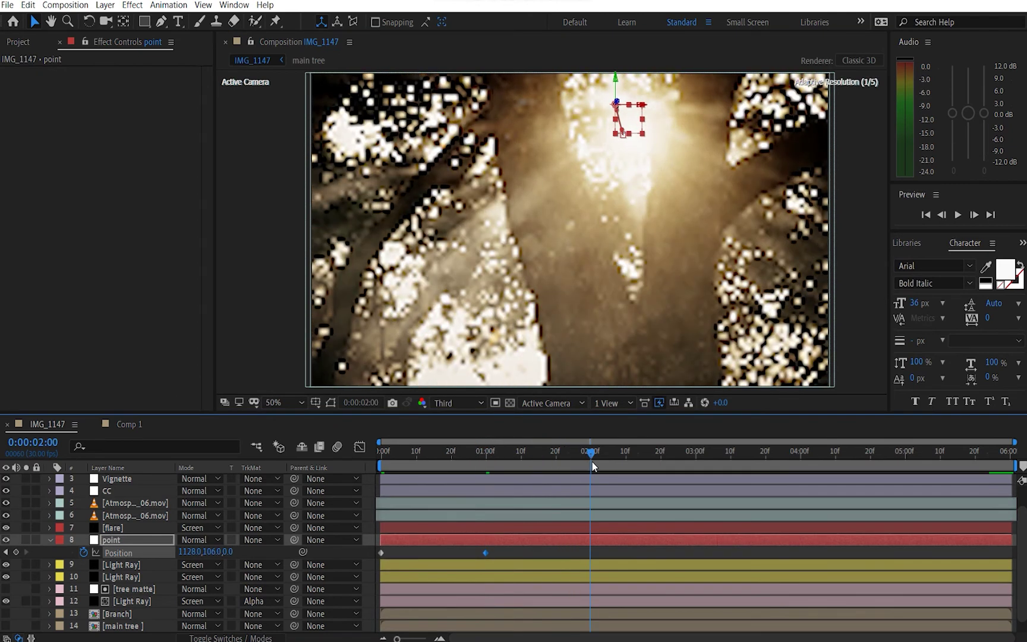
pyautogui.moveTo(625, 126); pyautogui.dragTo(621, 118)
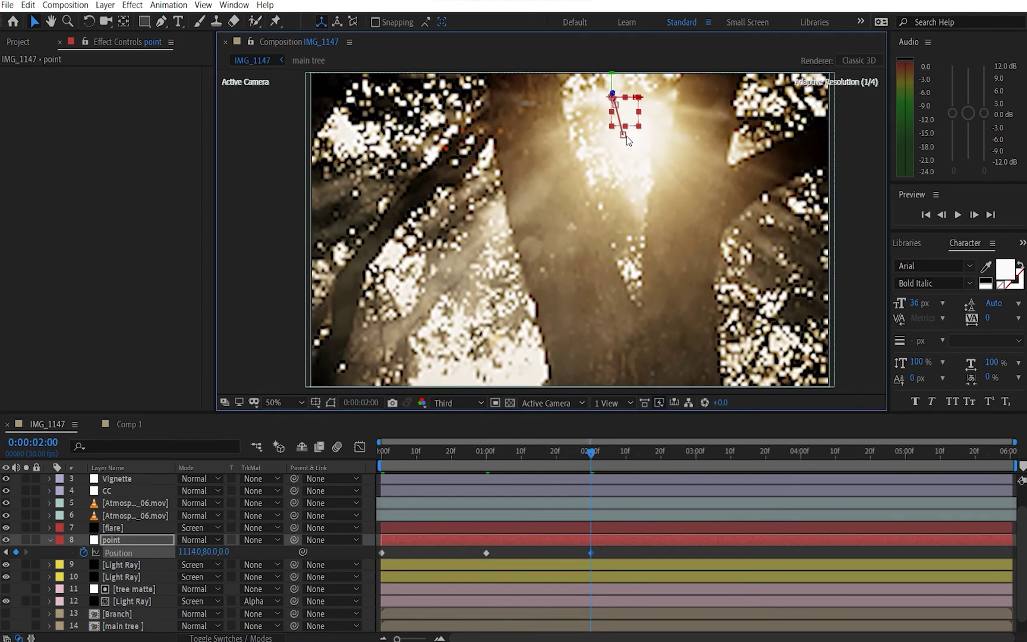
pyautogui.click(664, 453)
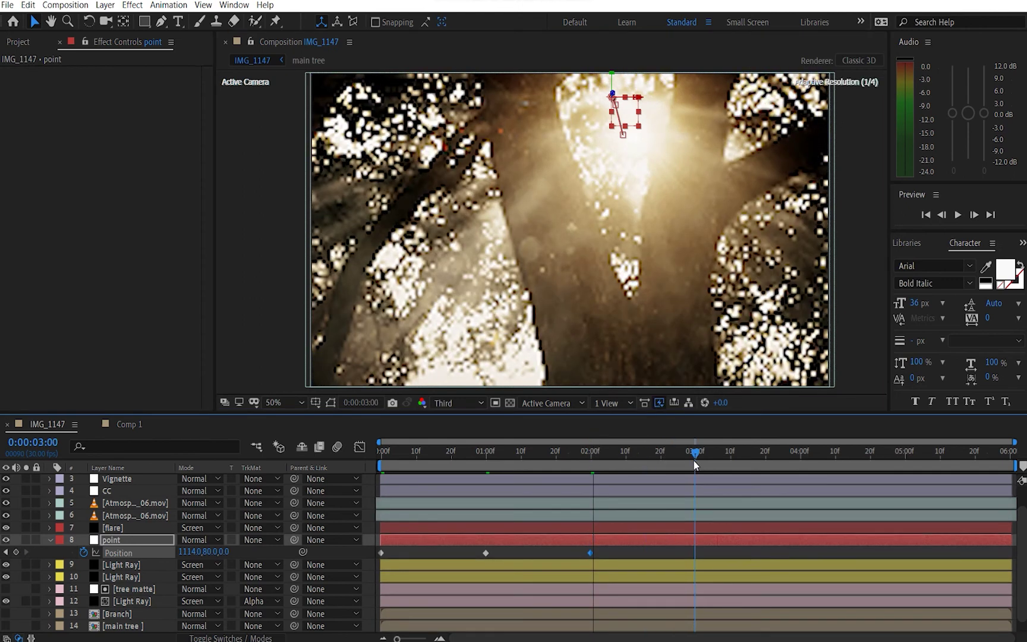
pyautogui.click(693, 461)
pyautogui.moveTo(626, 109); pyautogui.dragTo(638, 105)
pyautogui.click(794, 462)
pyautogui.click(800, 466)
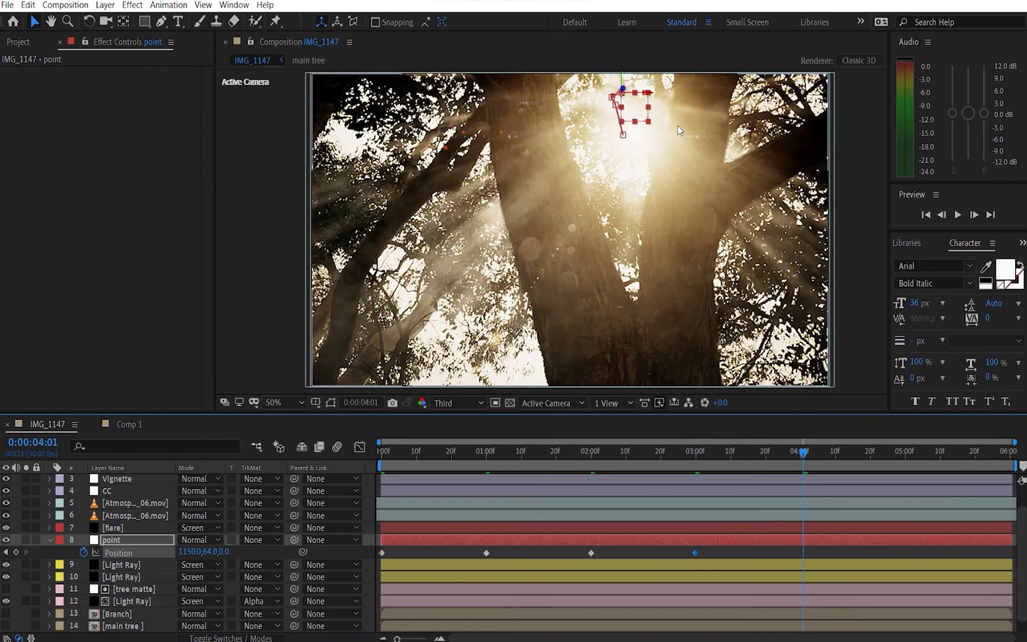
pyautogui.moveTo(635, 110); pyautogui.dragTo(631, 106)
# Step: Keyframe the point null's position at 5 and 6 seconds
pyautogui.click(899, 468)
pyautogui.click(904, 463)
pyautogui.click(946, 462)
pyautogui.click(1009, 462)
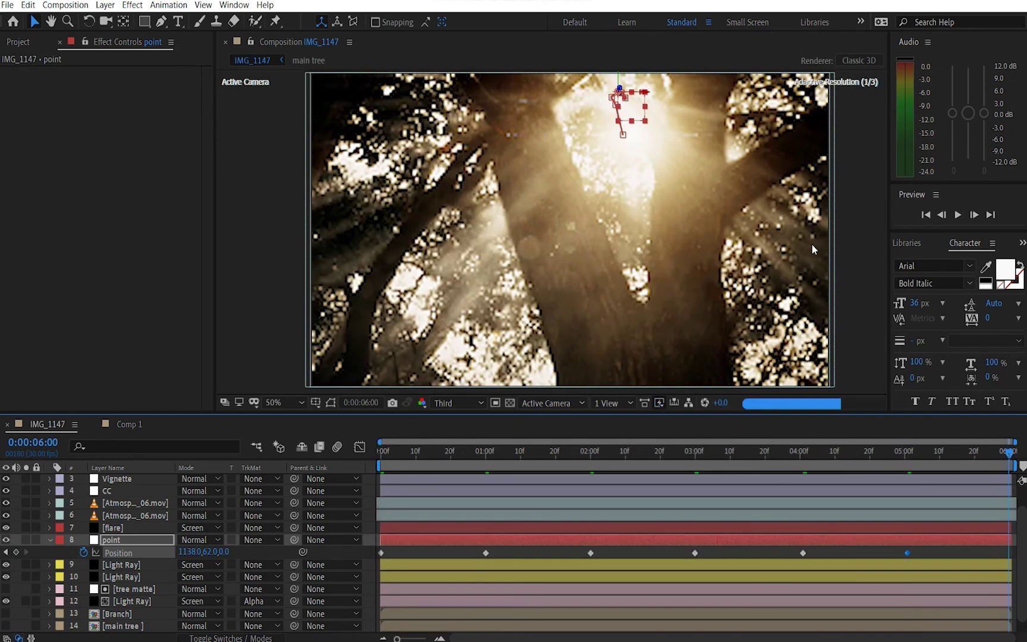
pyautogui.moveTo(636, 106); pyautogui.dragTo(643, 104)
# Step: Preview the point null's motion from the start, then deselect the layer
pyautogui.moveTo(452, 454); pyautogui.dragTo(333, 460)
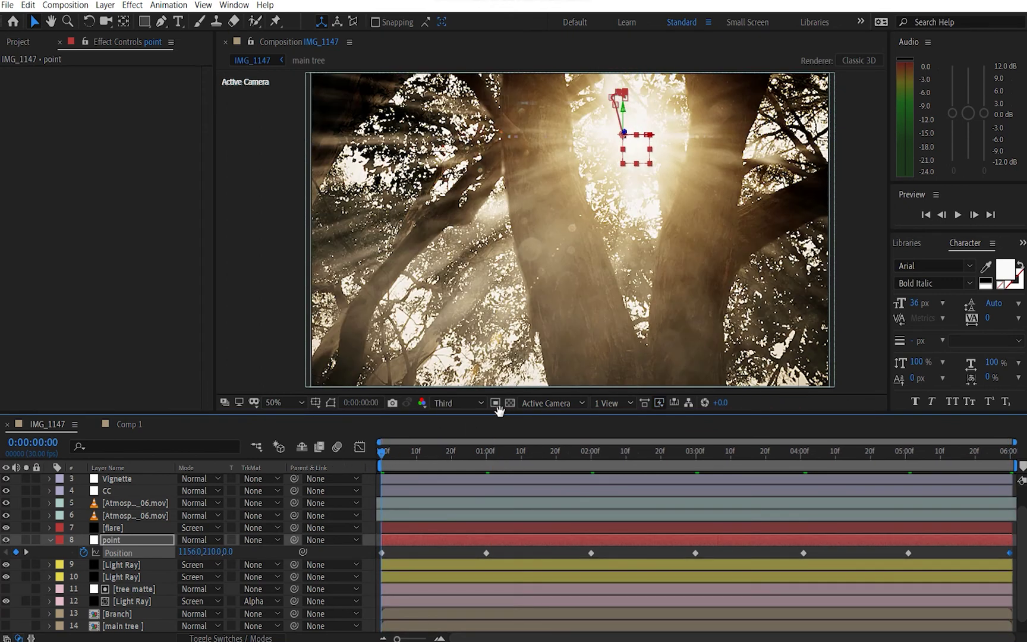
pyautogui.press('space')
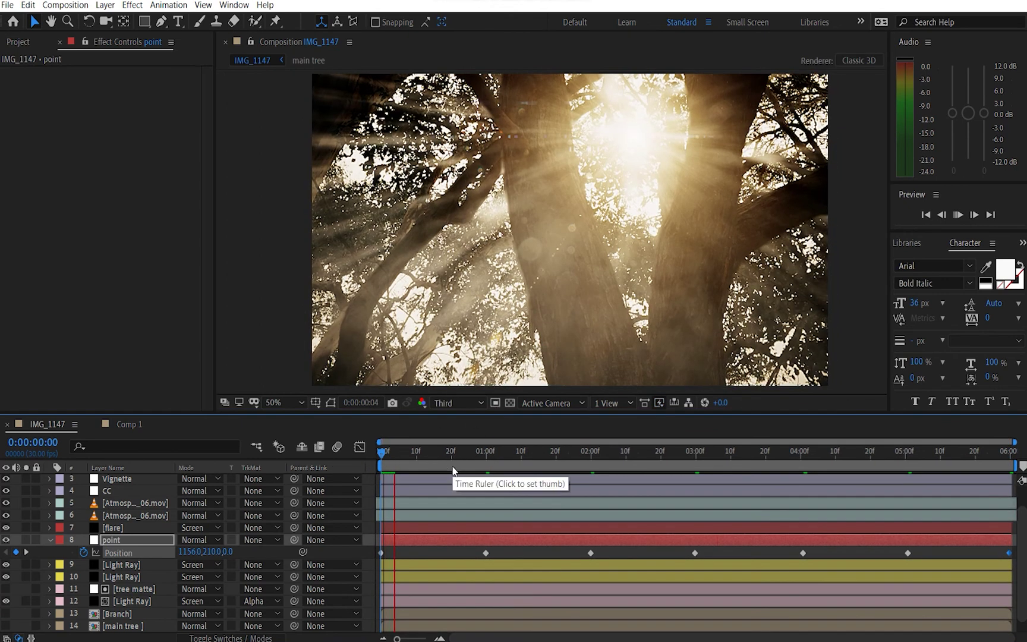
pyautogui.press('space')
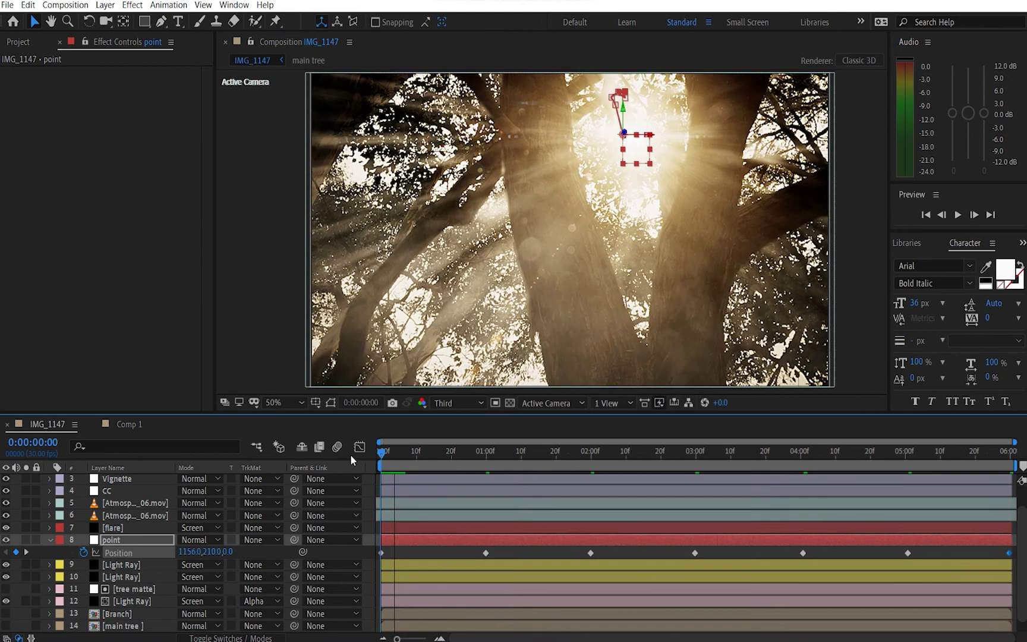
pyautogui.click(55, 542)
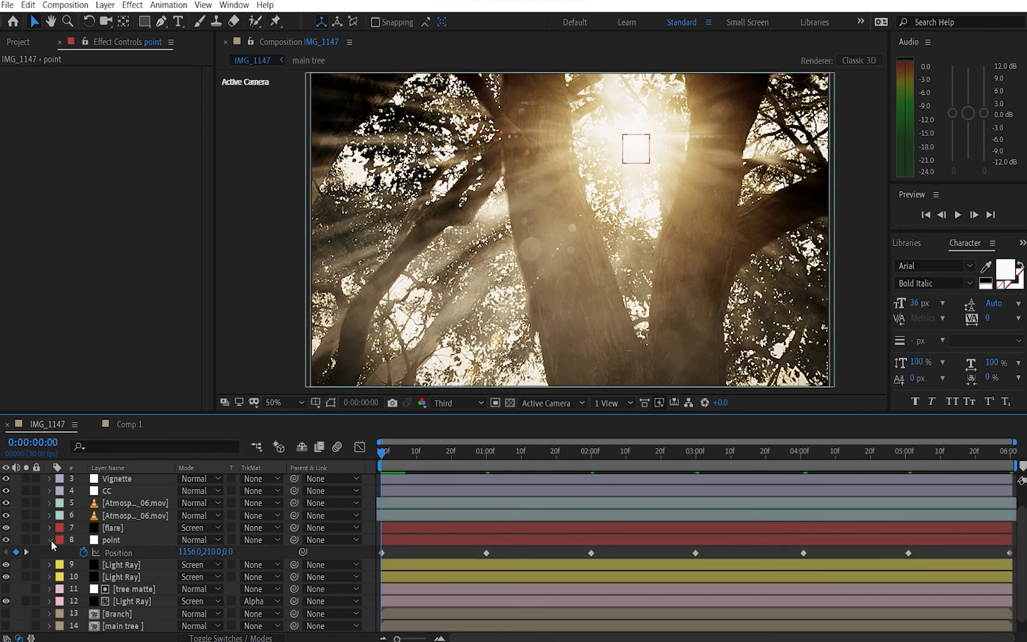
# Step: Enable Optical Flares Position XY keyframing on the flare layer and place it on the sun at 1 second
pyautogui.click(50, 540)
pyautogui.click(108, 529)
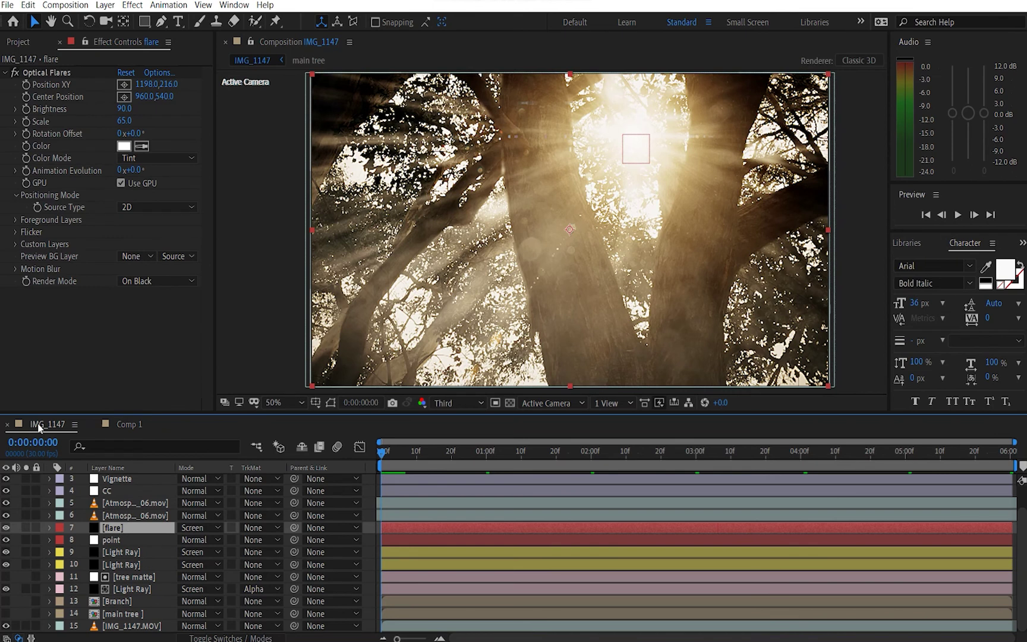
pyautogui.click(26, 85)
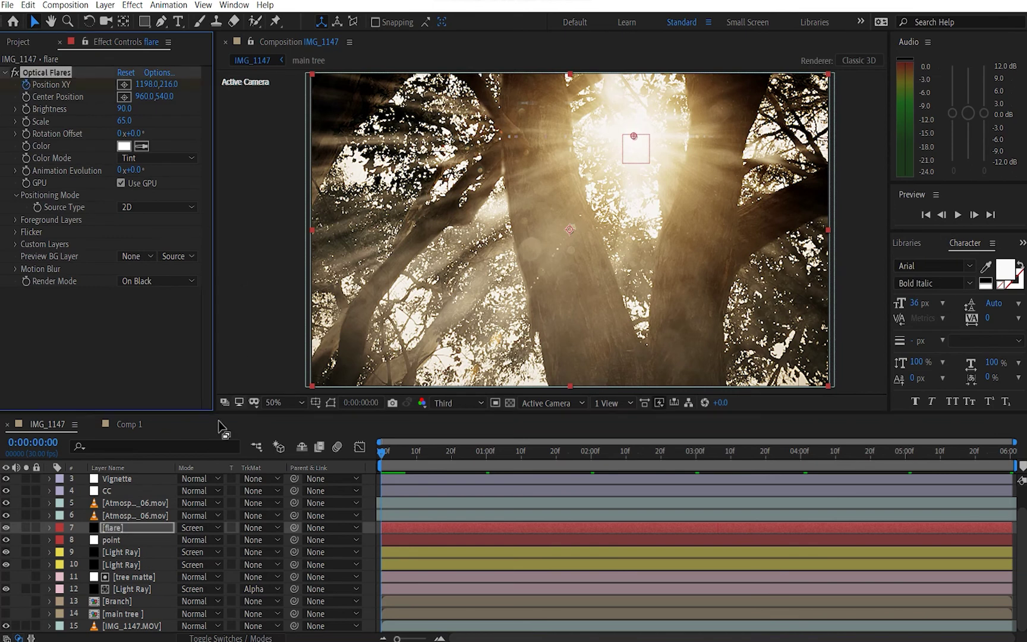
pyautogui.press('u')
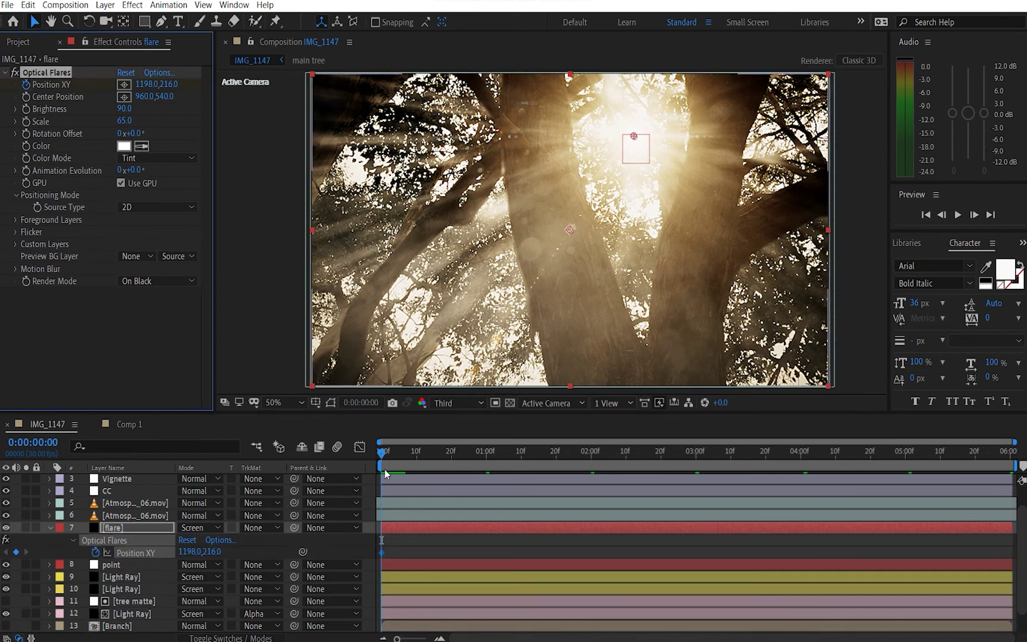
pyautogui.moveTo(383, 452); pyautogui.dragTo(486, 452)
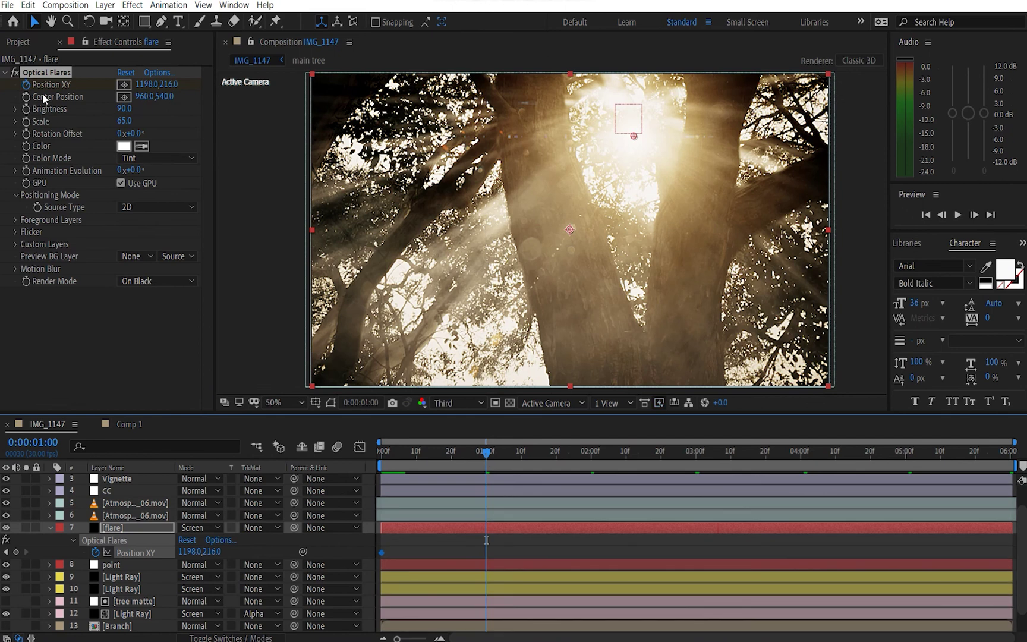
pyautogui.click(48, 74)
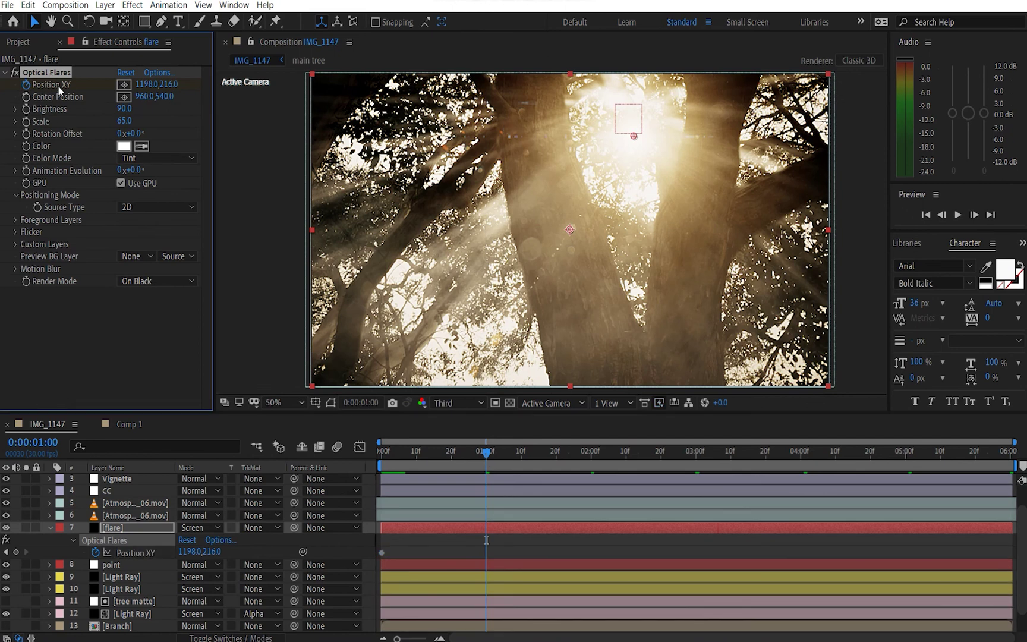
pyautogui.moveTo(634, 136); pyautogui.dragTo(619, 108)
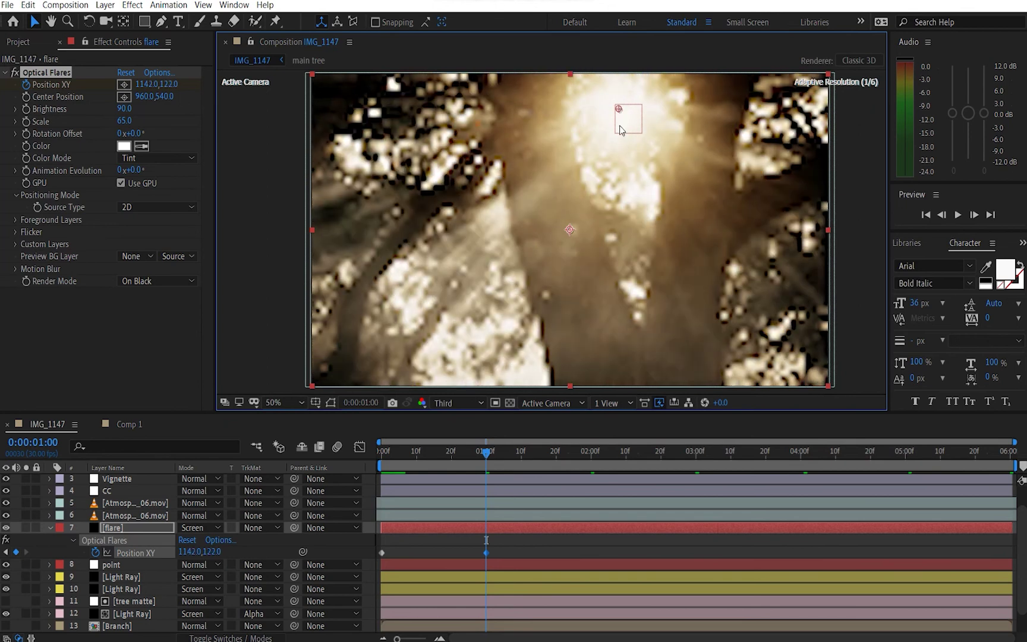
# Step: Keyframe the flare's position on the sun at 2, 3, 4, 5 and 6 seconds
pyautogui.moveTo(495, 452); pyautogui.dragTo(592, 452)
pyautogui.moveTo(619, 109)
pyautogui.mouseDown()
pyautogui.moveTo(612, 97)
pyautogui.moveTo(633, 106)
pyautogui.moveTo(616, 95)
pyautogui.mouseUp()
pyautogui.click(700, 462)
pyautogui.click(804, 452)
pyautogui.click(904, 452)
pyautogui.press('End')
# Step: Preview the flare motion, then collapse and deselect the flare layer
pyautogui.press('space')
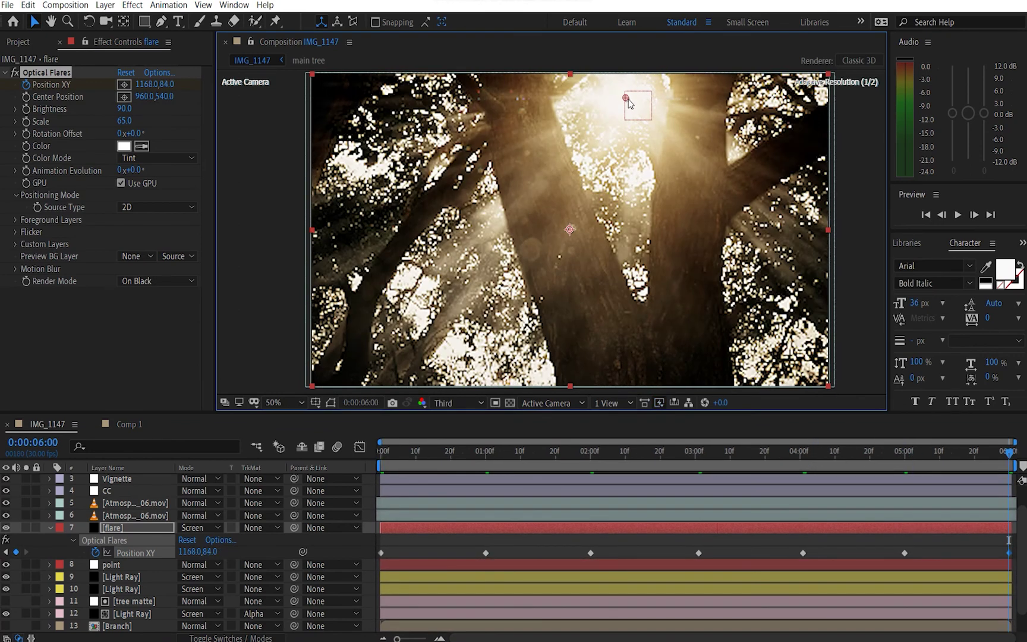
pyautogui.press('space')
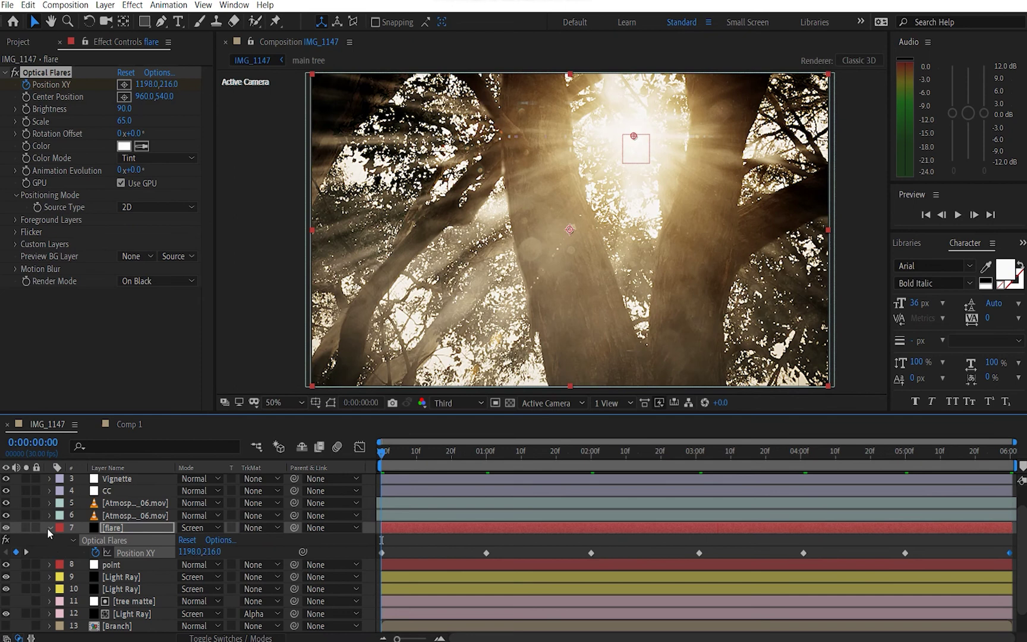
pyautogui.click(49, 528)
pyautogui.click(125, 530)
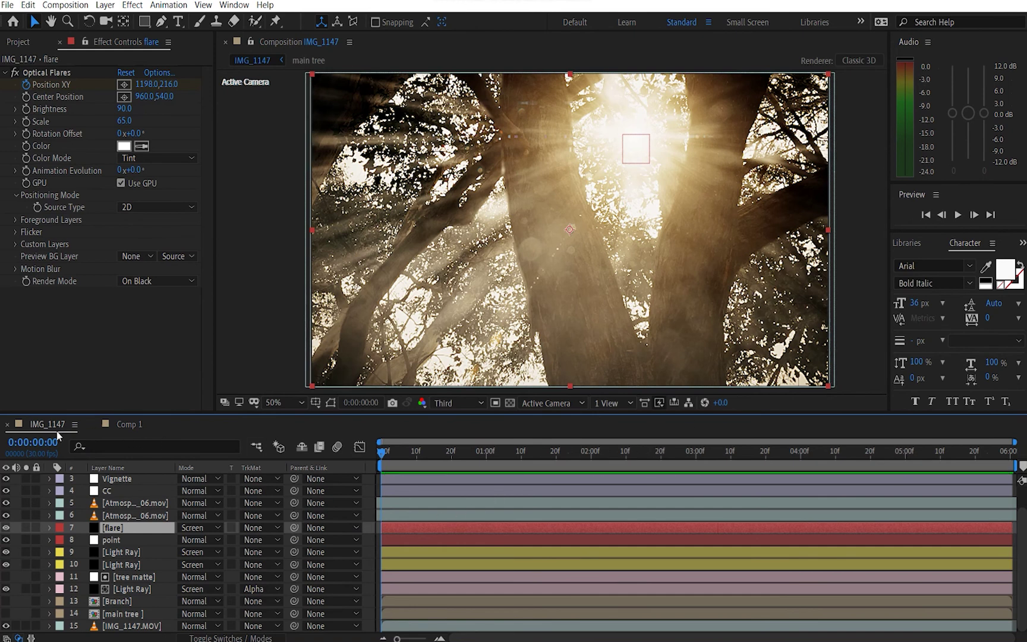
pyautogui.press('space')
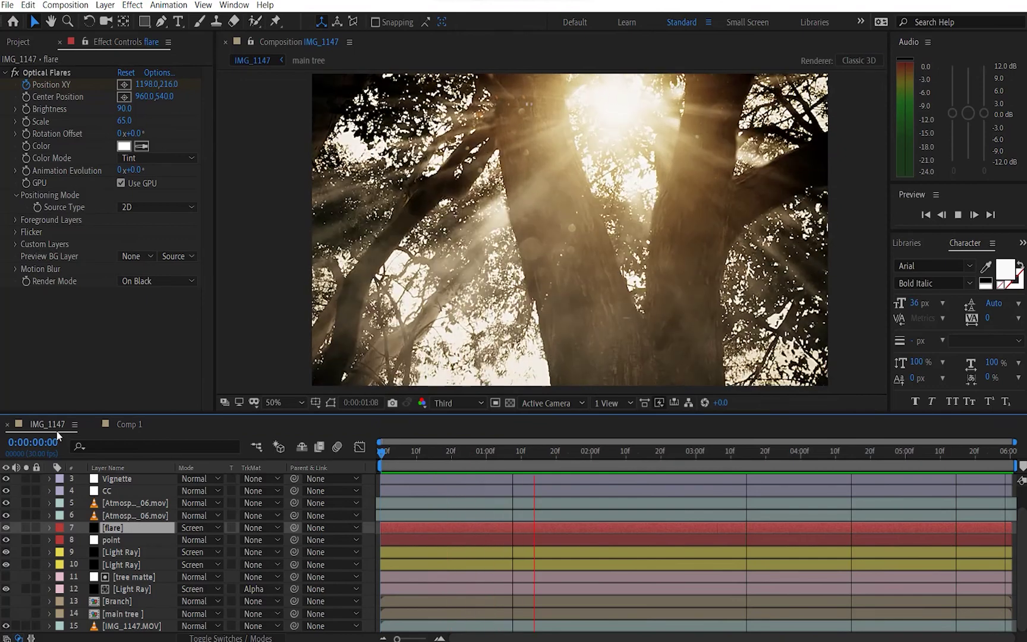
pyautogui.press('space')
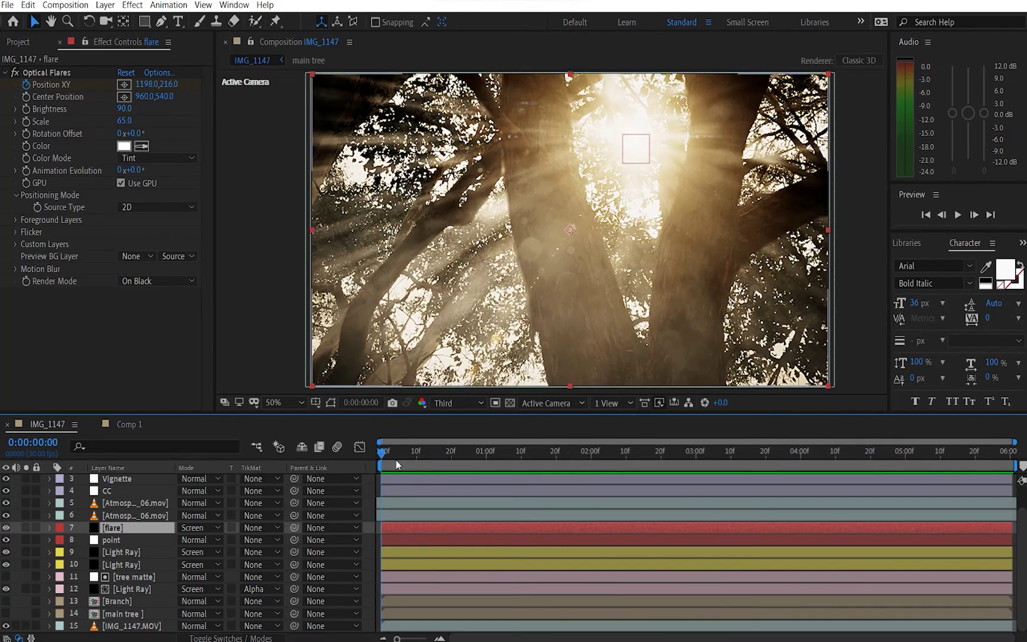
pyautogui.moveTo(396, 460); pyautogui.dragTo(496, 493)
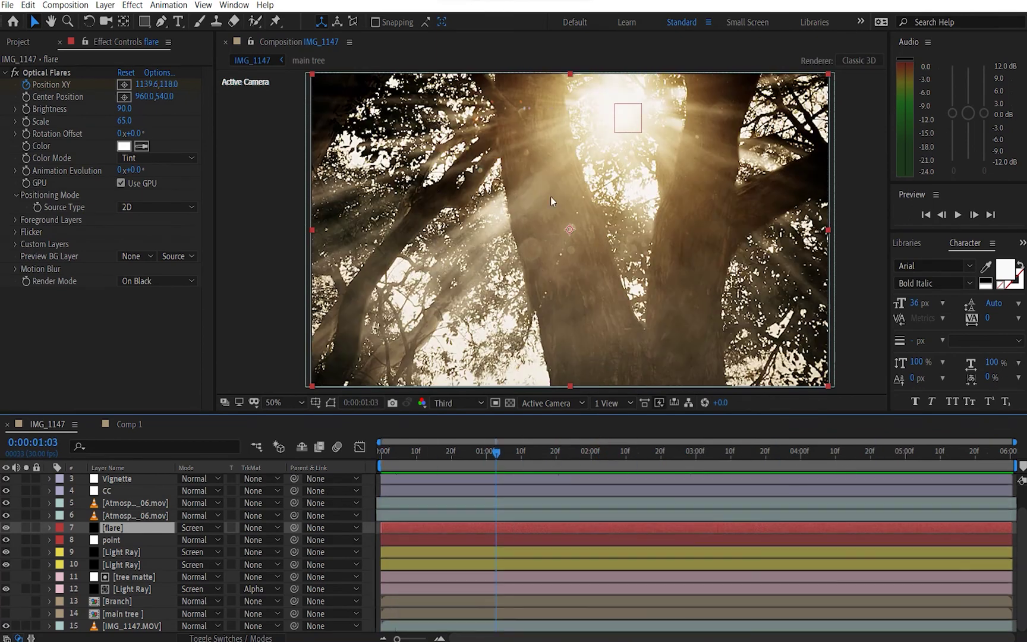
# Step: Inspect both Atmosphere_06.mov layers' Curves, switching the first layer's Channel to Alpha
pyautogui.click(151, 503)
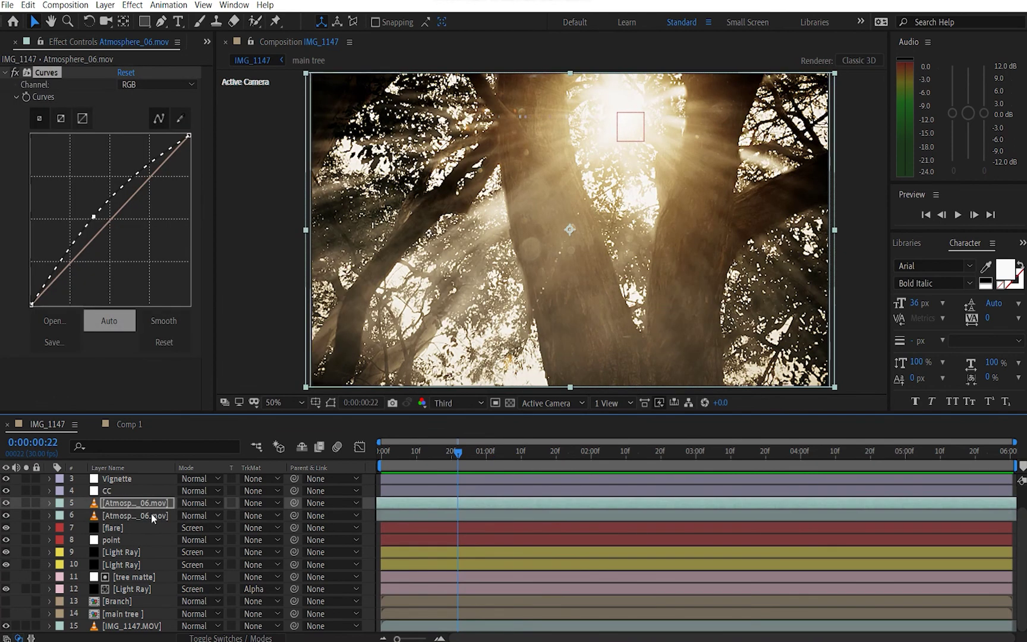
pyautogui.click(151, 514)
pyautogui.click(151, 504)
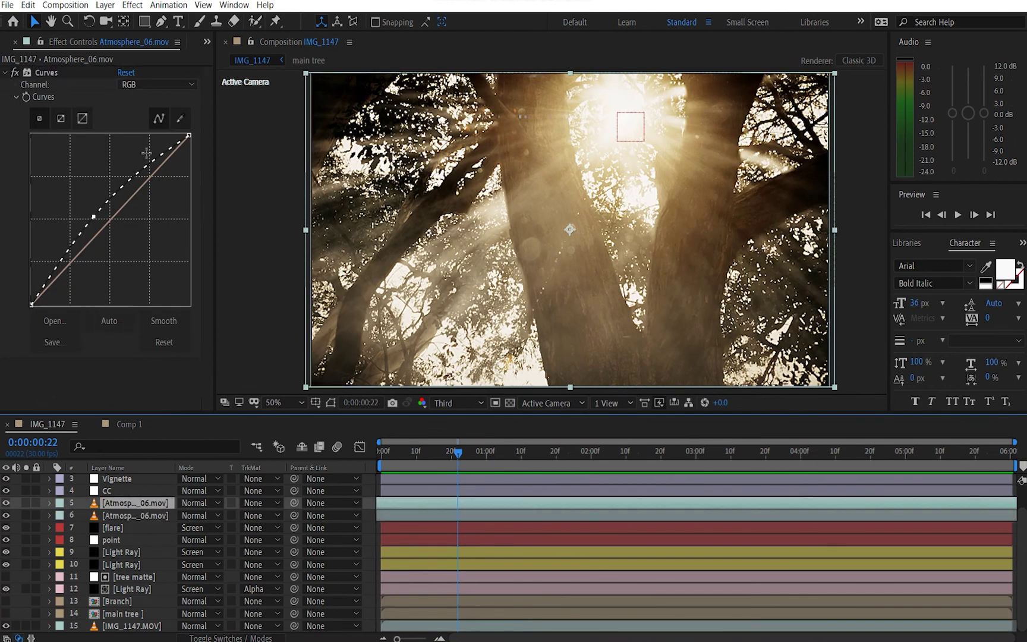
pyautogui.click(152, 85)
pyautogui.click(147, 153)
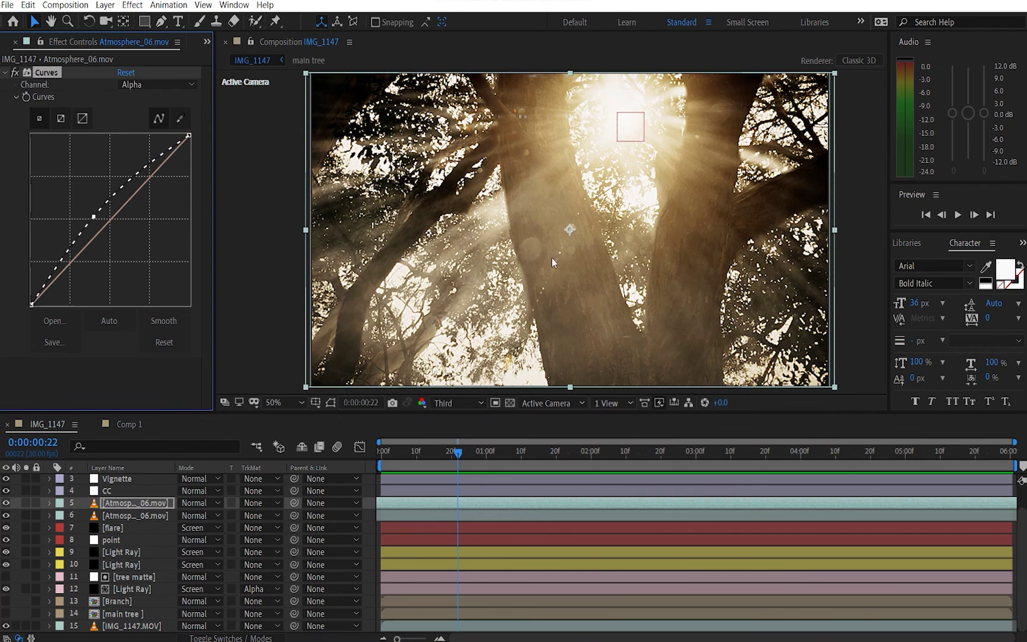
pyautogui.click(148, 514)
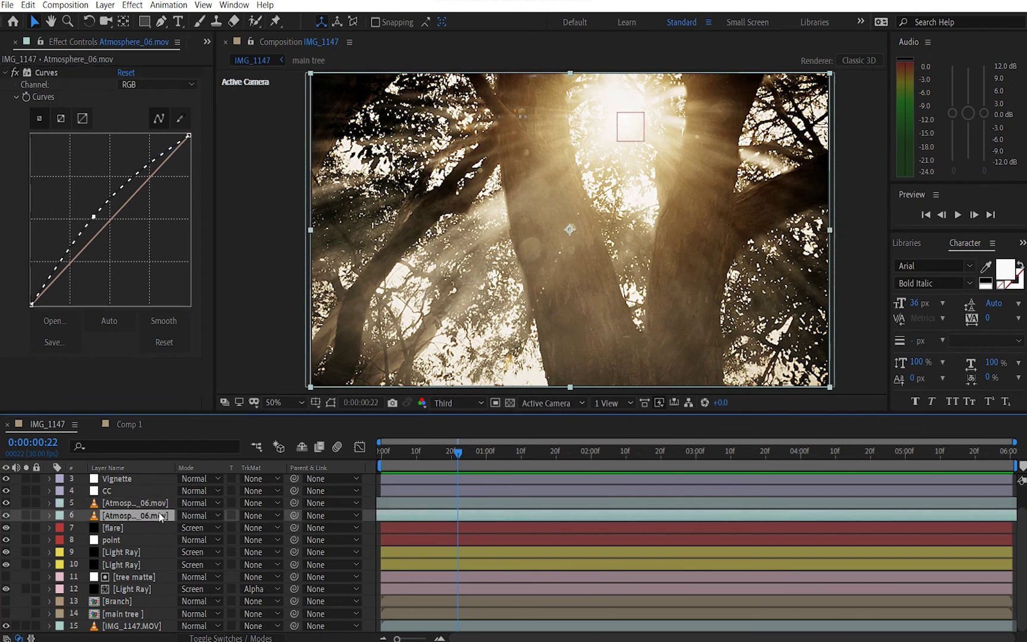